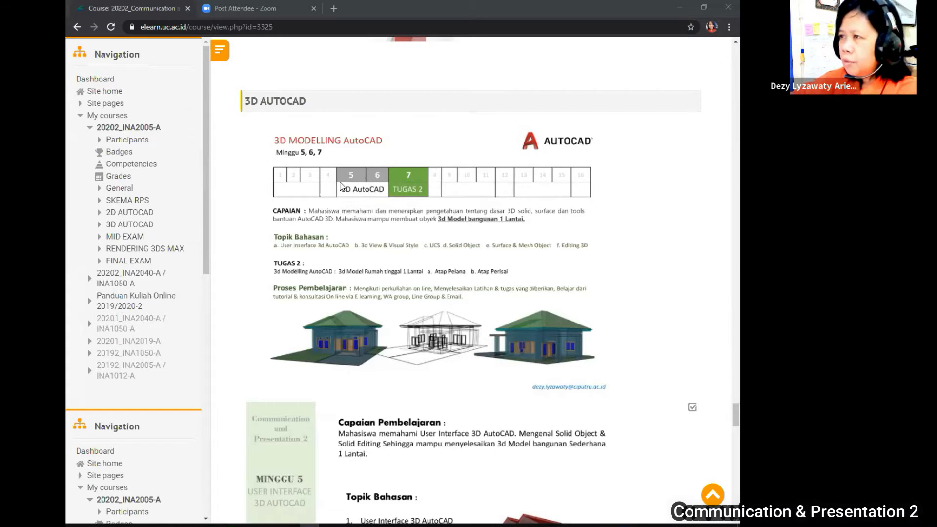
Review the 3D AutoCAD section of the course page, including the Minggu 5 topics, drawing files and 3D Model Rumah assignment.
{"action": "scroll", "coordinate": [444, 220], "scroll_direction": "down", "scroll_amount": 2}
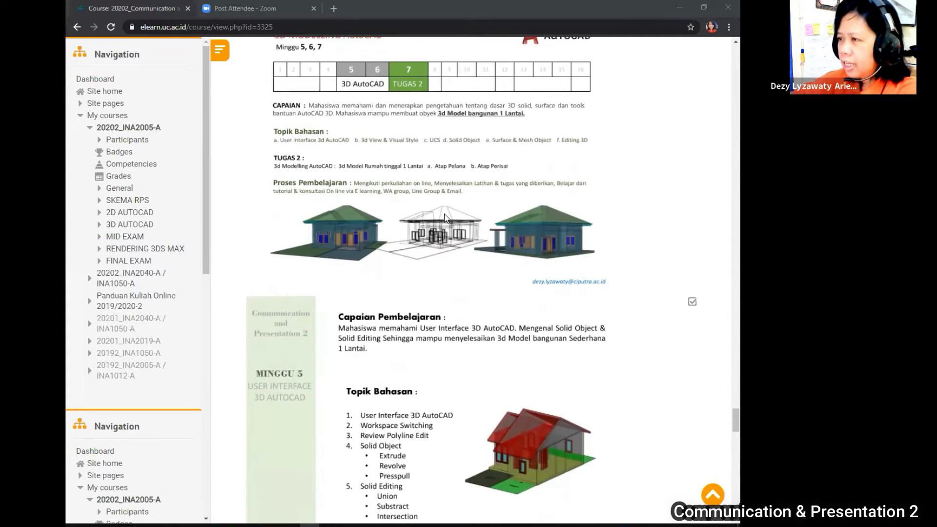
{"action": "scroll", "coordinate": [444, 217], "scroll_direction": "down", "scroll_amount": 1}
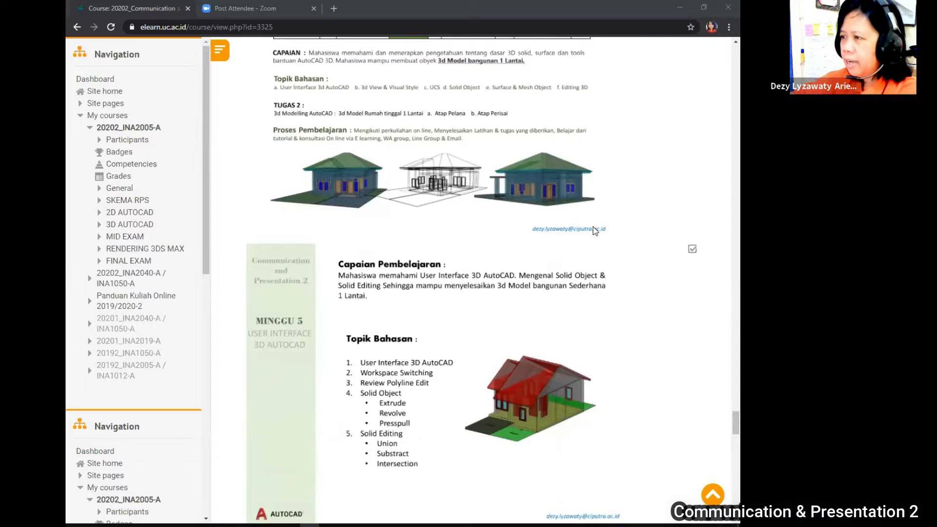
{"action": "scroll", "coordinate": [593, 227], "scroll_direction": "down", "scroll_amount": 1}
{"action": "scroll", "coordinate": [593, 220], "scroll_direction": "down", "scroll_amount": 1}
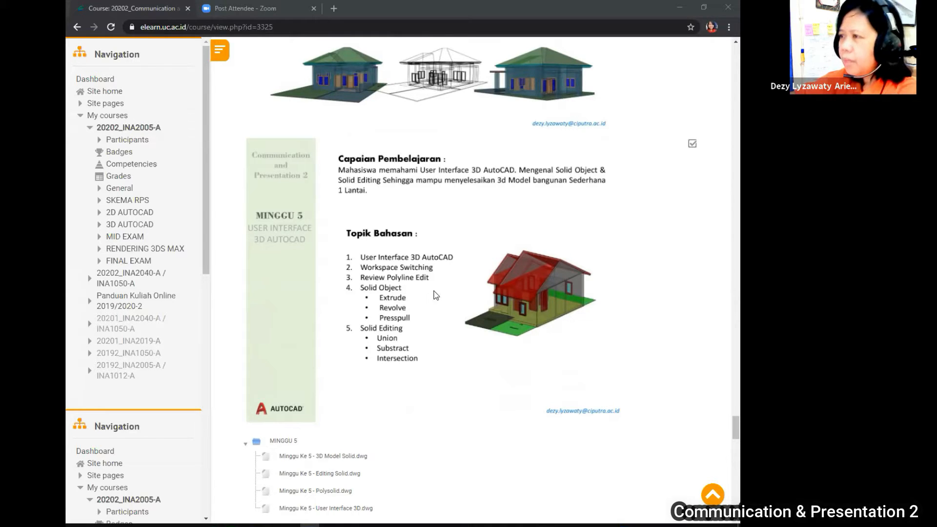
{"action": "scroll", "coordinate": [438, 286], "scroll_direction": "down", "scroll_amount": 5}
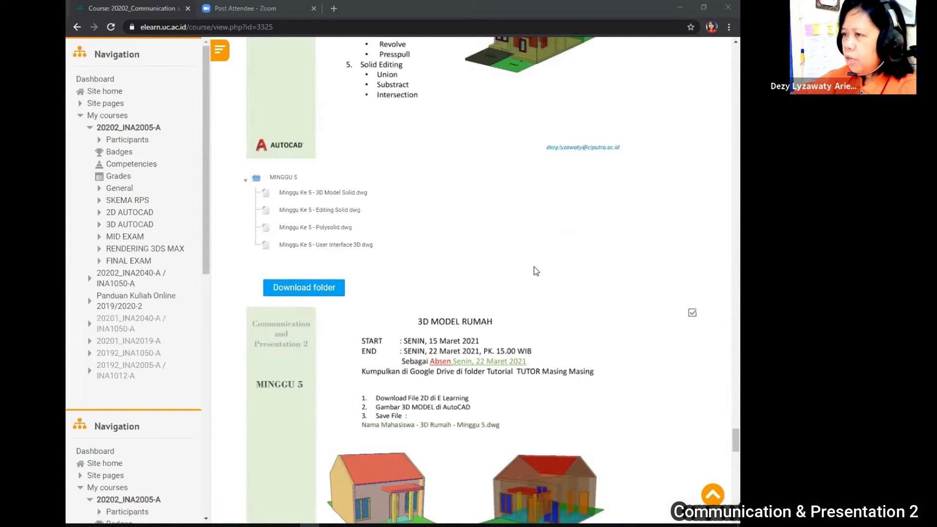
{"action": "scroll", "coordinate": [534, 264], "scroll_direction": "down", "scroll_amount": 3}
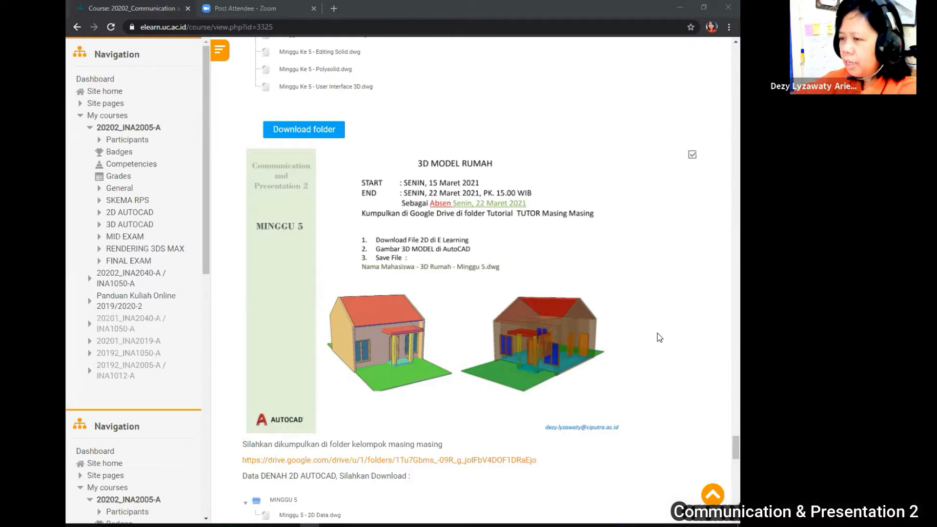
{"action": "scroll", "coordinate": [576, 306], "scroll_direction": "up", "scroll_amount": 2}
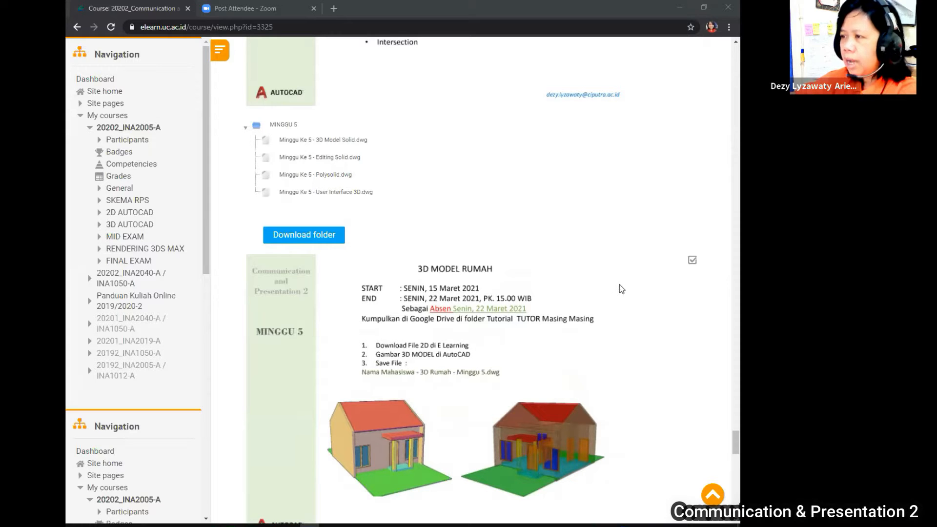
{"action": "scroll", "coordinate": [623, 278], "scroll_direction": "up", "scroll_amount": 1}
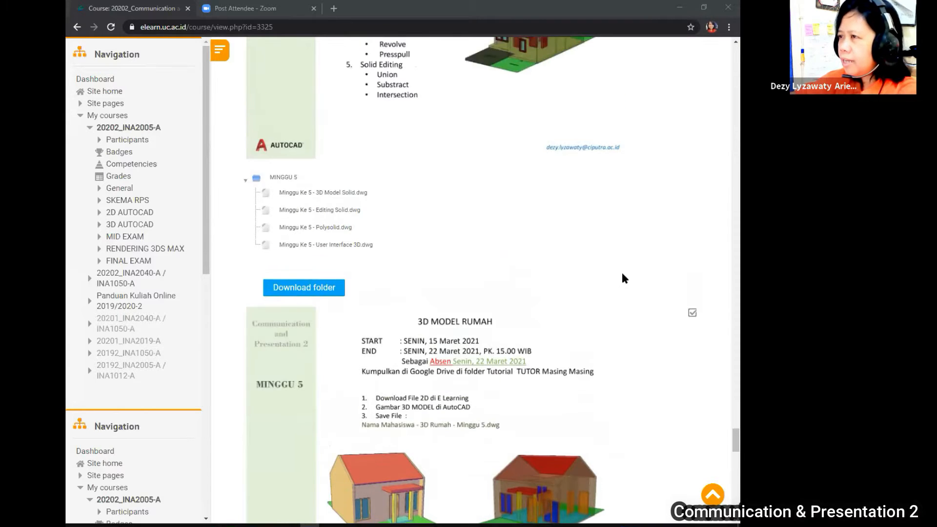
{"action": "scroll", "coordinate": [623, 274], "scroll_direction": "up", "scroll_amount": 3}
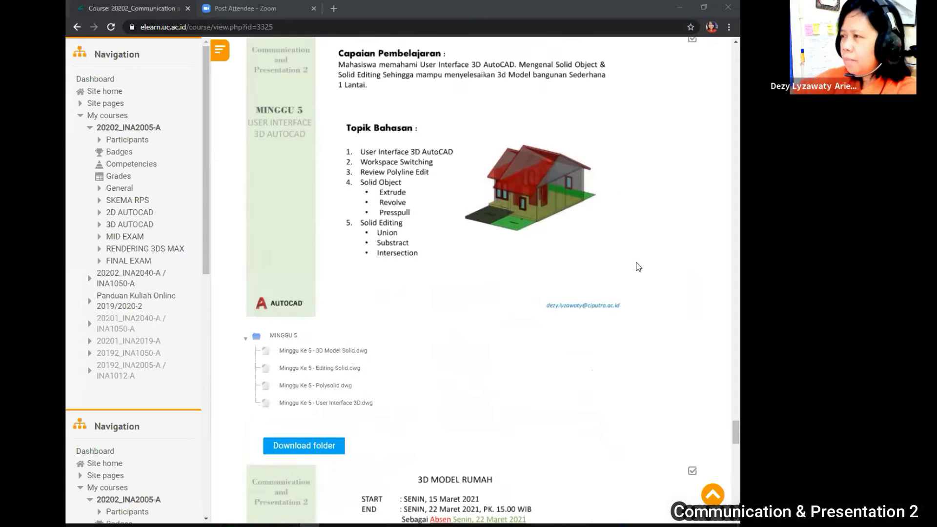
{"action": "scroll", "coordinate": [586, 271], "scroll_direction": "down", "scroll_amount": 3}
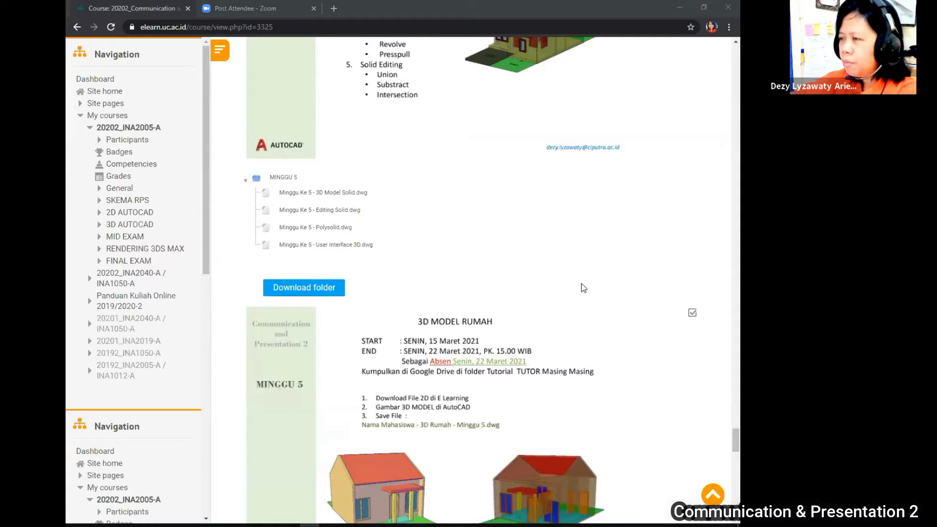
{"action": "scroll", "coordinate": [513, 279], "scroll_direction": "down", "scroll_amount": 2}
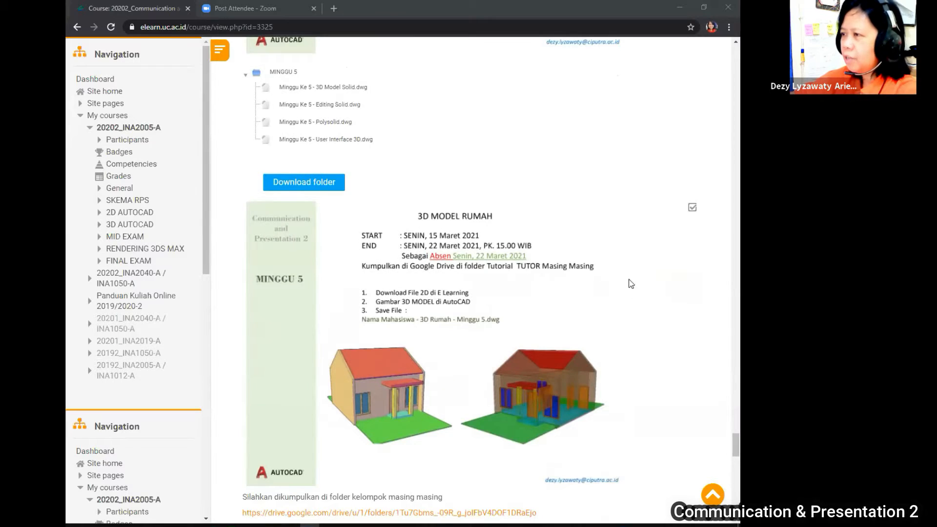
{"action": "scroll", "coordinate": [558, 262], "scroll_direction": "up", "scroll_amount": 6}
{"action": "scroll", "coordinate": [560, 263], "scroll_direction": "down", "scroll_amount": 3}
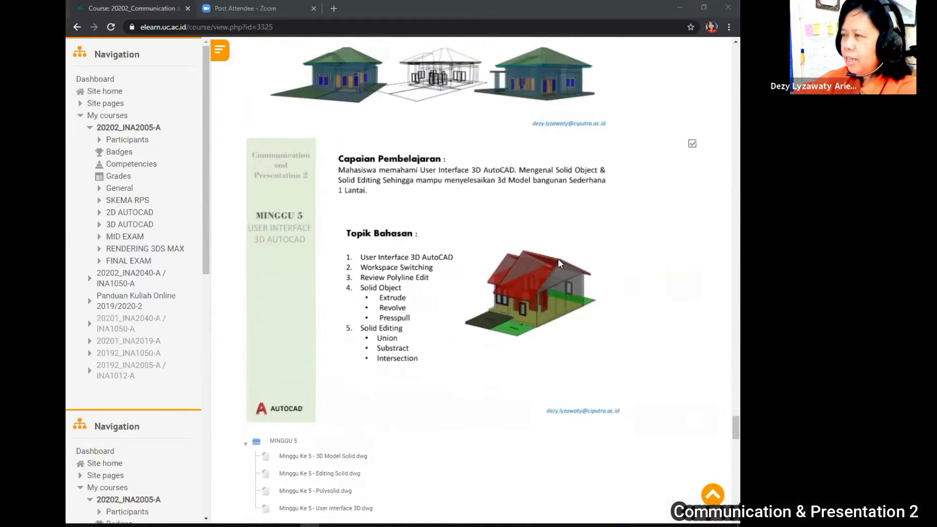
{"action": "scroll", "coordinate": [560, 259], "scroll_direction": "down", "scroll_amount": 1}
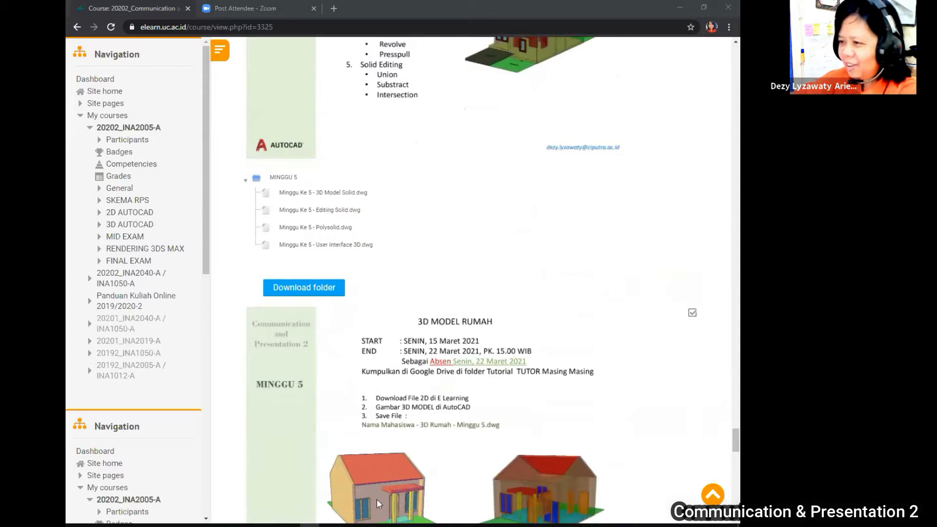
Switch to AutoCAD and choose the 3D Modeling workspace for the Minggu Ke 5 - User Interface 3D drawing.
{"action": "mouse_move", "coordinate": [268, 524]}
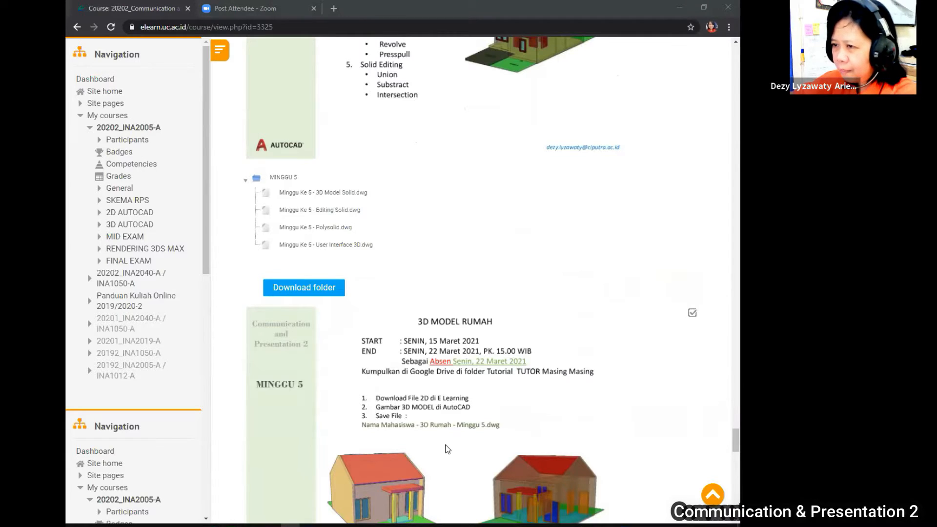
{"action": "key", "text": "alt+Tab"}
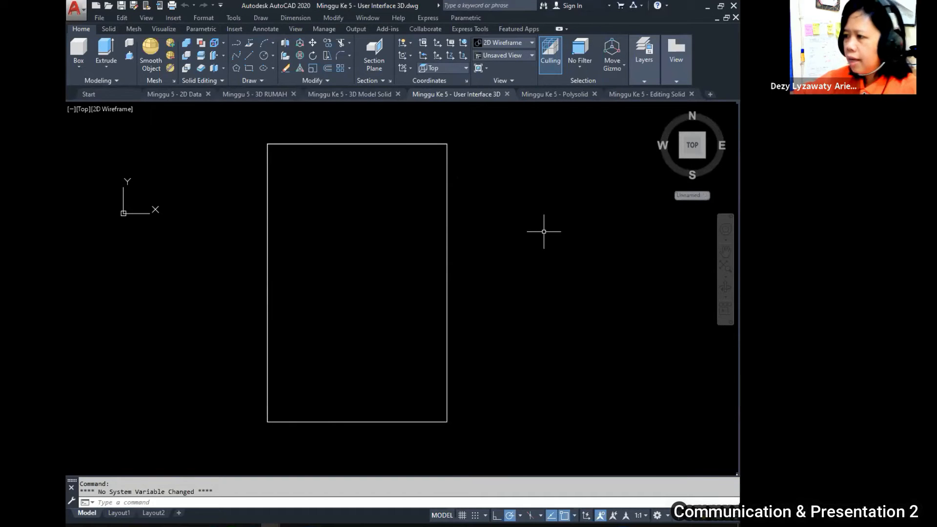
{"action": "left_click", "coordinate": [658, 516]}
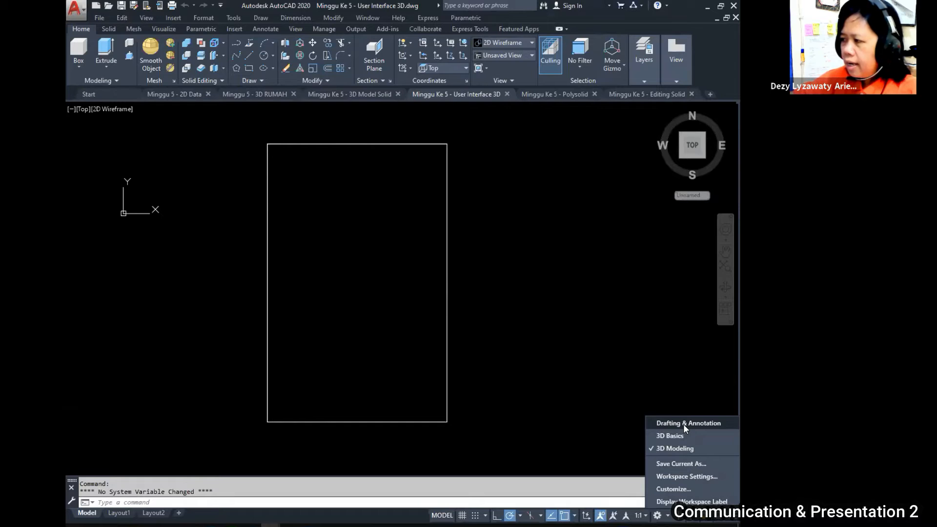
{"action": "left_click", "coordinate": [689, 452]}
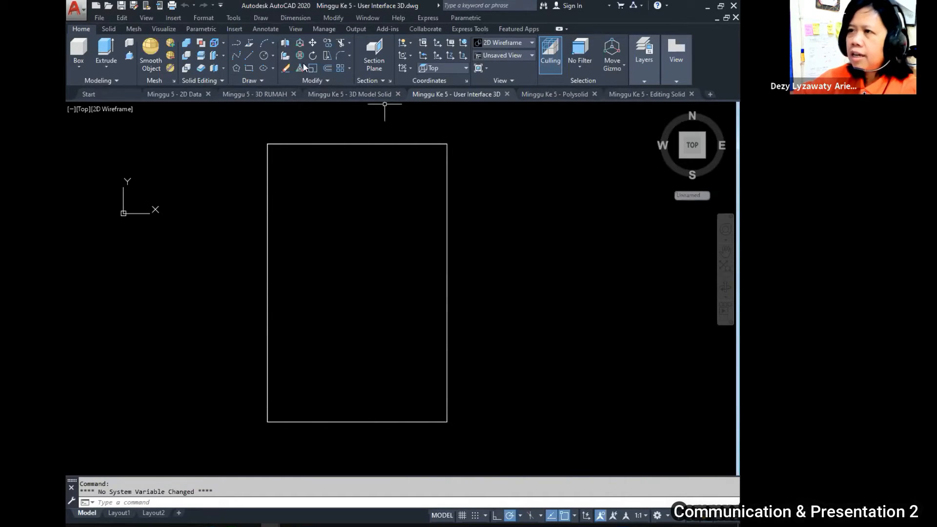
Hide the menu bar and turn its display back on.
{"action": "left_click", "coordinate": [221, 6]}
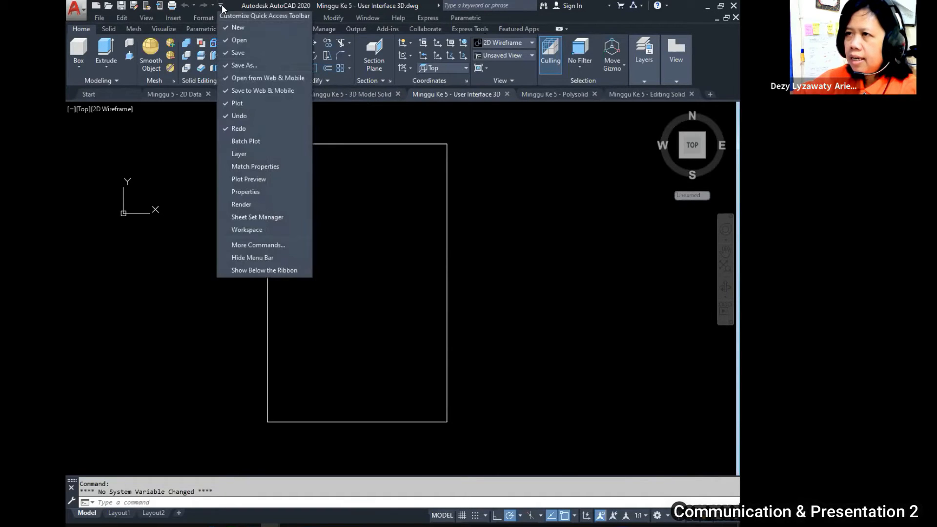
{"action": "left_click", "coordinate": [259, 258]}
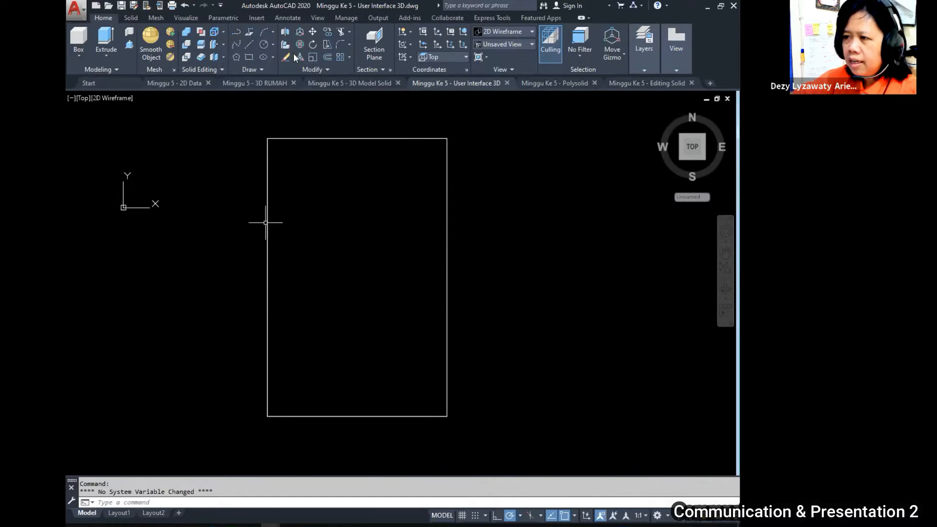
{"action": "left_click", "coordinate": [221, 6]}
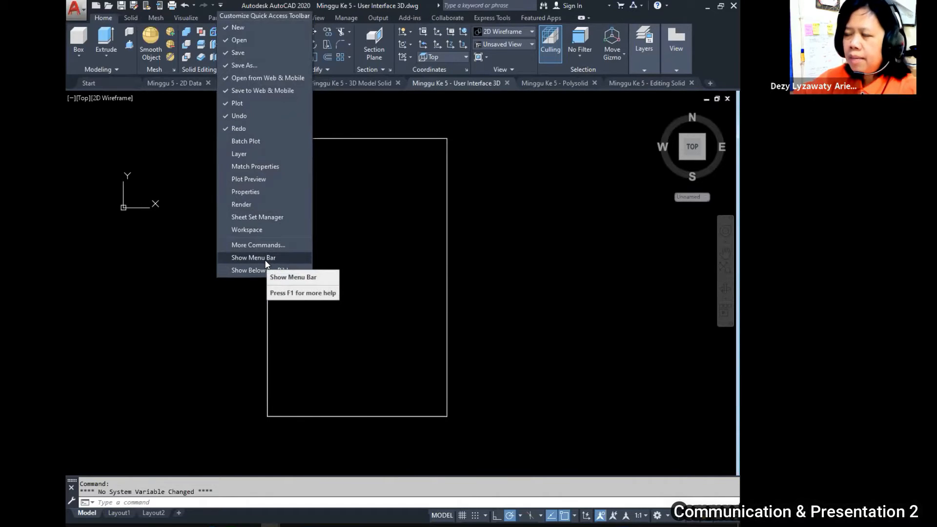
{"action": "key", "text": "ctrl"}
{"action": "key", "text": "ctrl"}
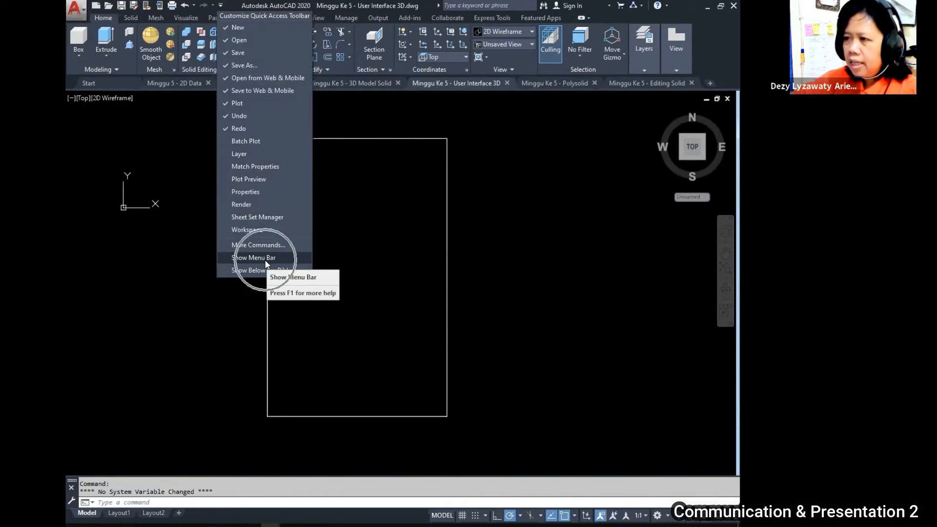
{"action": "left_click", "coordinate": [266, 259]}
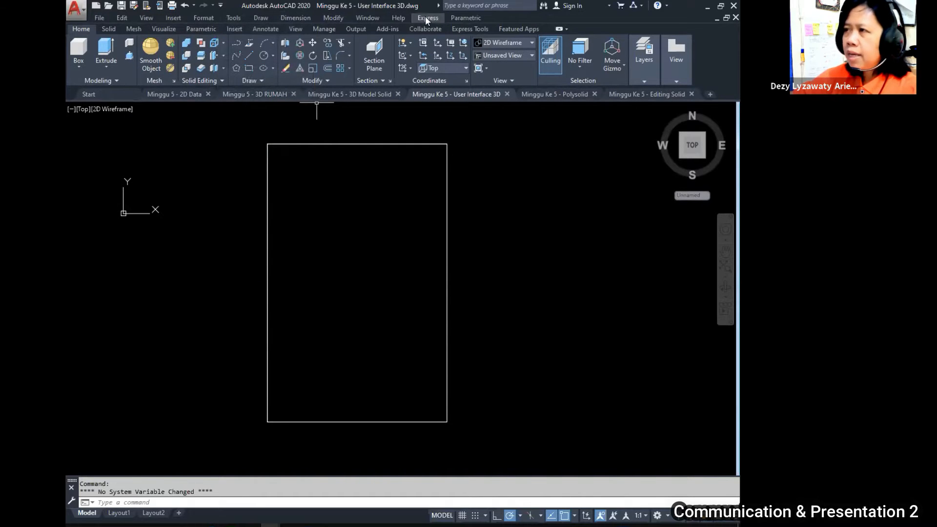
{"action": "middle_click_drag", "start_coordinate": [494, 293], "coordinate": [494, 276]}
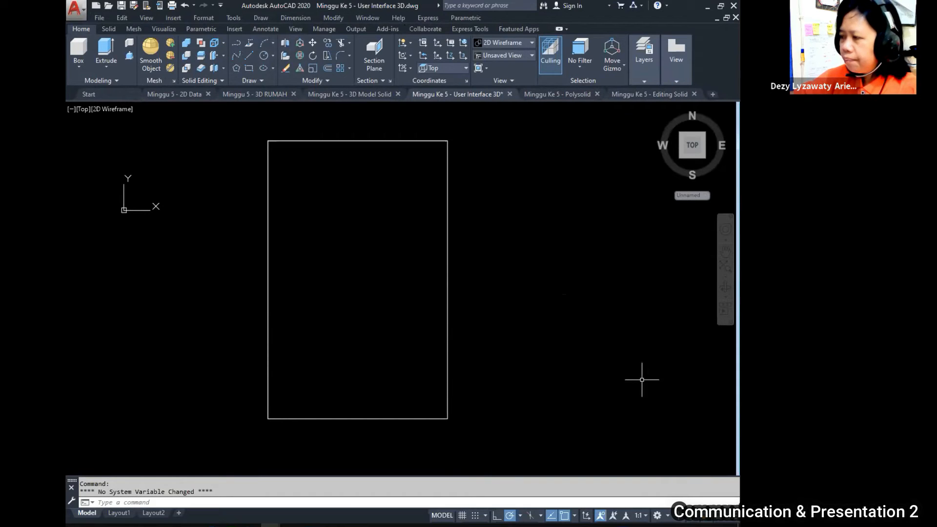
{"action": "left_click", "coordinate": [659, 517]}
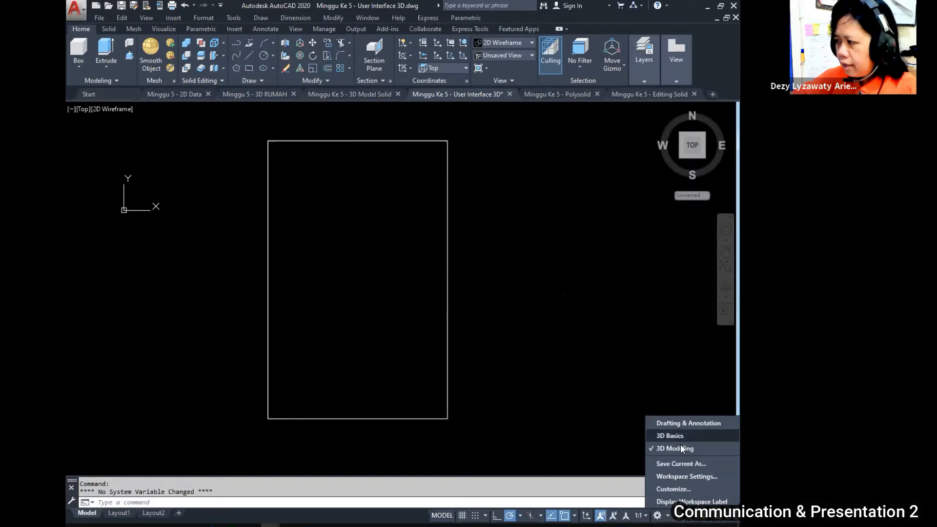
{"action": "key", "text": "ctrl"}
{"action": "key", "text": "ctrl"}
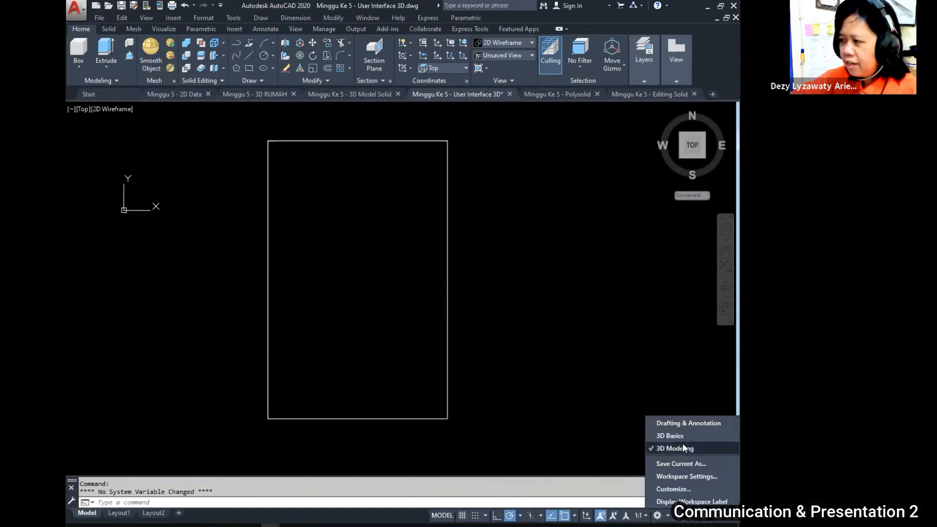
{"action": "left_click", "coordinate": [587, 389]}
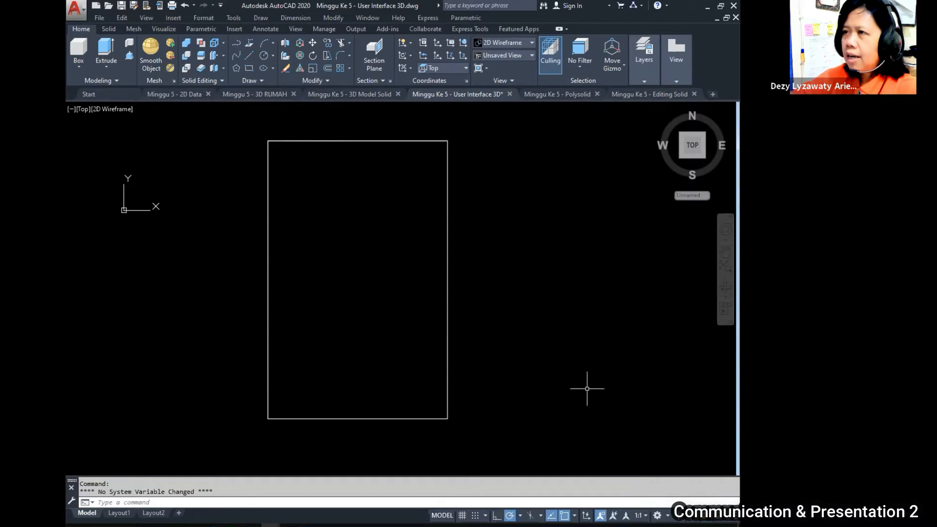
{"action": "left_click", "coordinate": [221, 5]}
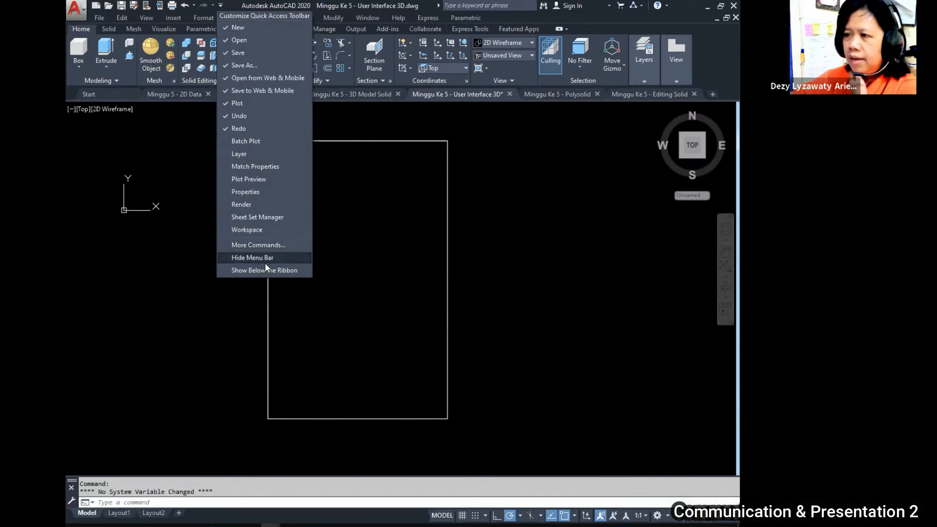
{"action": "key", "text": "Escape"}
{"action": "middle_click_drag", "start_coordinate": [506, 278], "coordinate": [507, 284]}
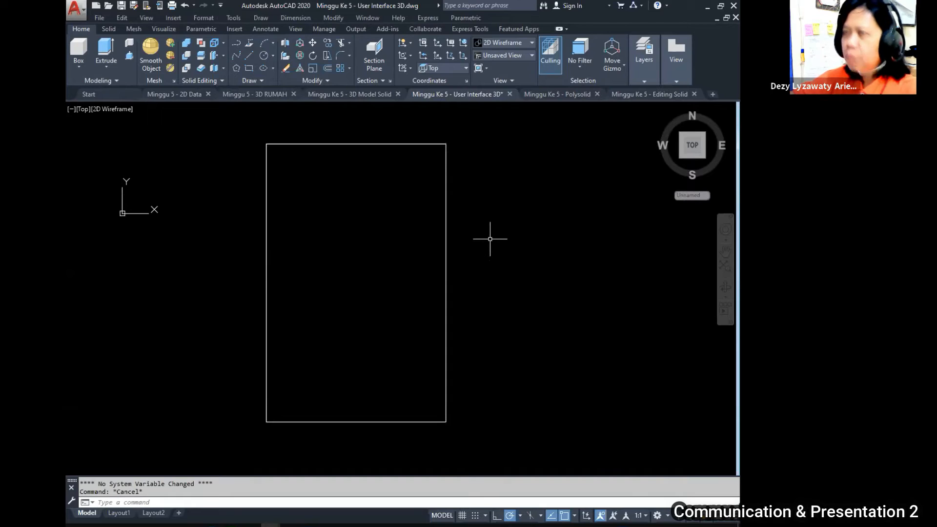
{"action": "mouse_move", "coordinate": [430, 333]}
{"action": "middle_mouse_down"}
{"action": "mouse_move", "coordinate": [468, 295]}
{"action": "mouse_move", "coordinate": [468, 325]}
{"action": "middle_mouse_up"}
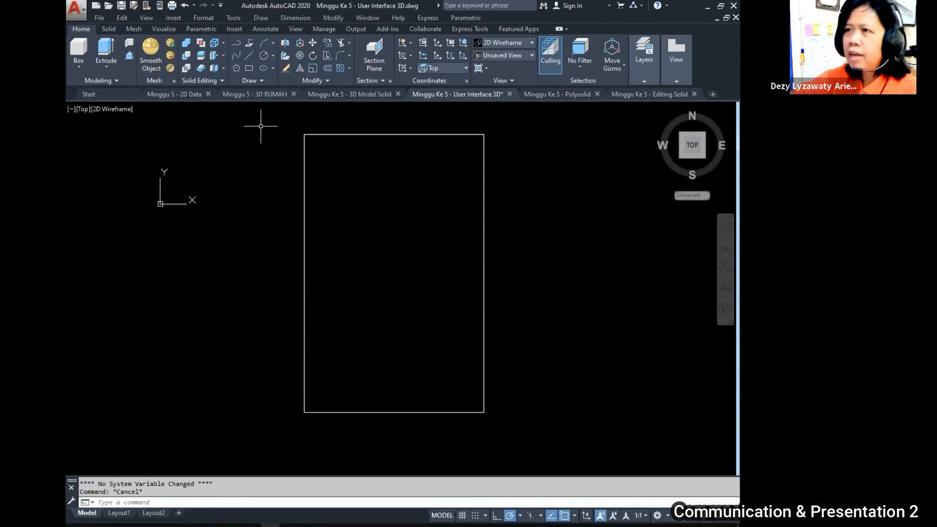
{"action": "left_click", "coordinate": [146, 17]}
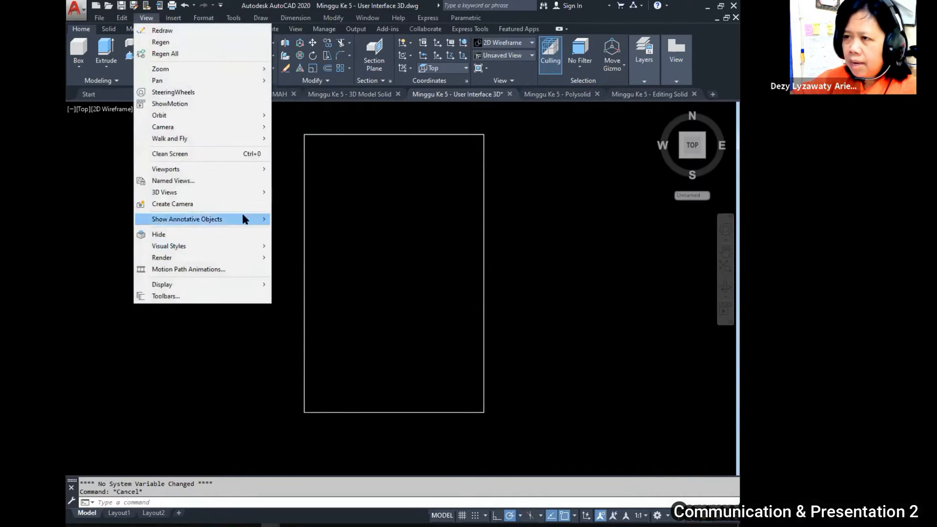
{"action": "mouse_move", "coordinate": [247, 195]}
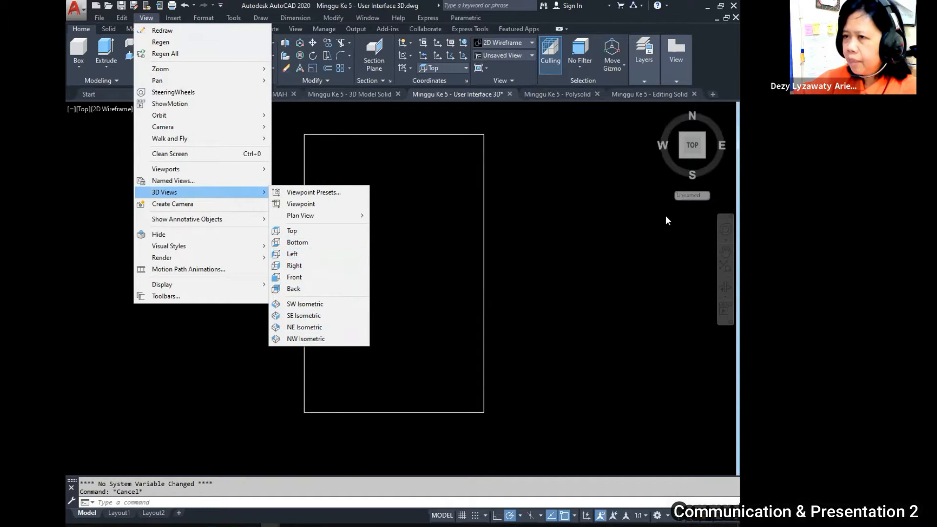
{"action": "key", "text": "Escape"}
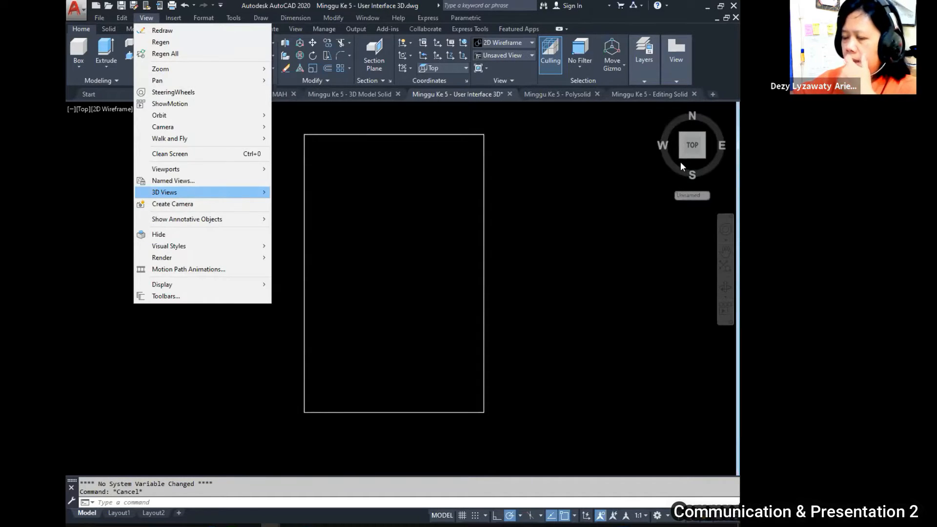
{"action": "key", "text": "Escape"}
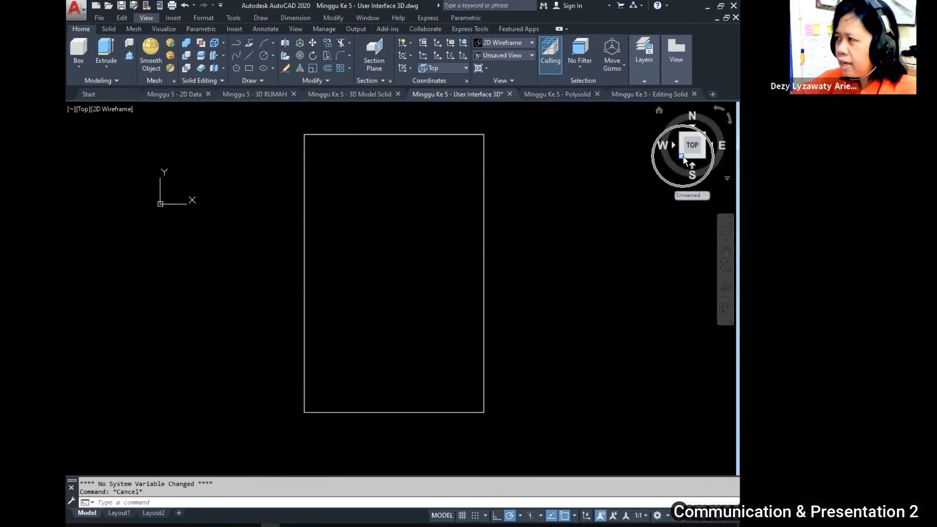
View the box from the SW Isometric direction and return to the Top view.
{"action": "left_click", "coordinate": [682, 156]}
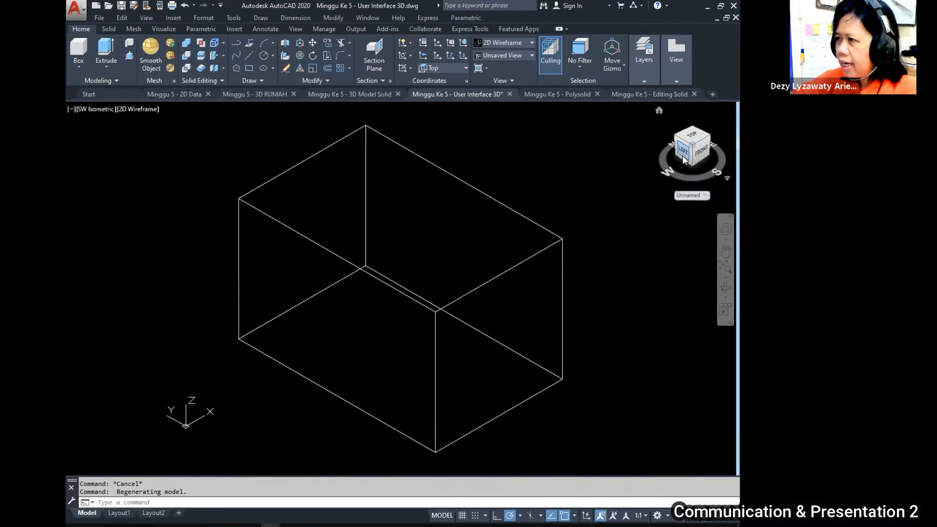
{"action": "middle_click_drag", "start_coordinate": [533, 330], "coordinate": [511, 335]}
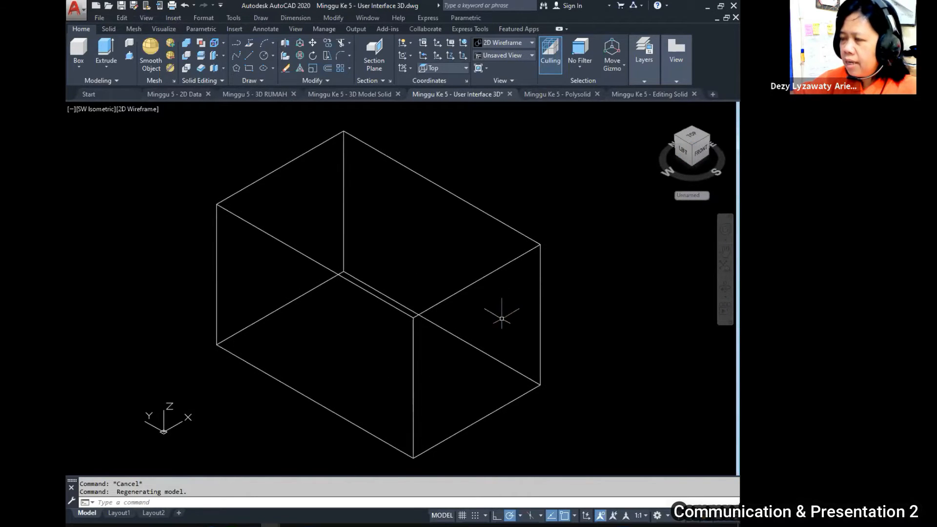
{"action": "left_click", "coordinate": [693, 137]}
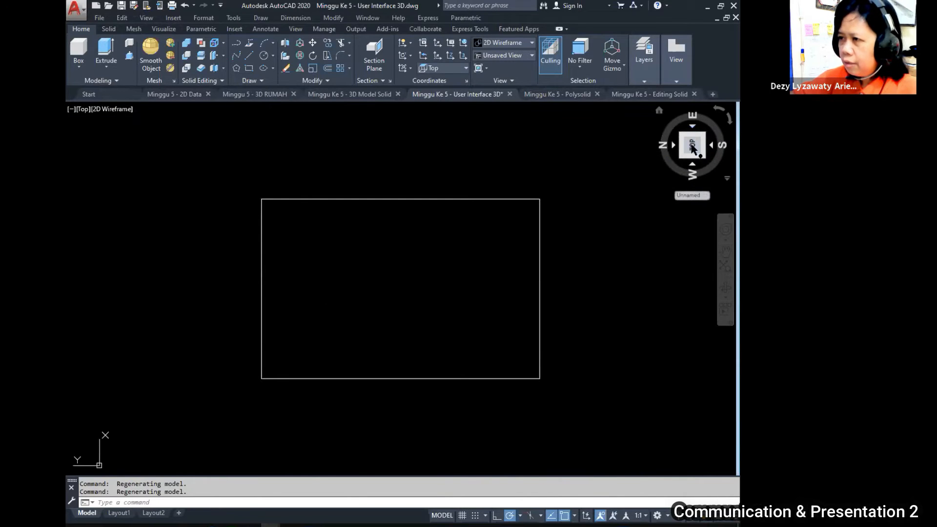
Alternate the box view between the NW Isometric and SW Isometric directions, finishing on SW Isometric.
{"action": "left_click", "coordinate": [681, 157]}
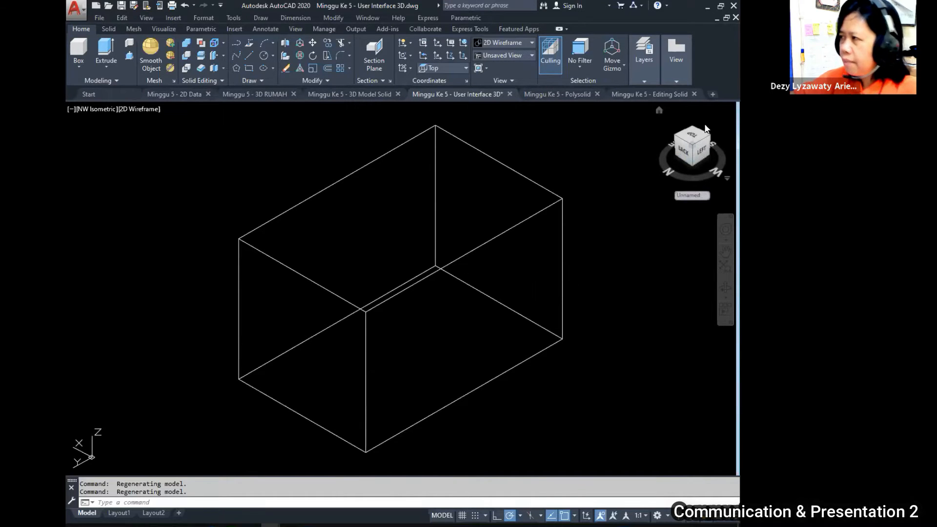
{"action": "left_click", "coordinate": [711, 140]}
{"action": "left_click", "coordinate": [707, 141]}
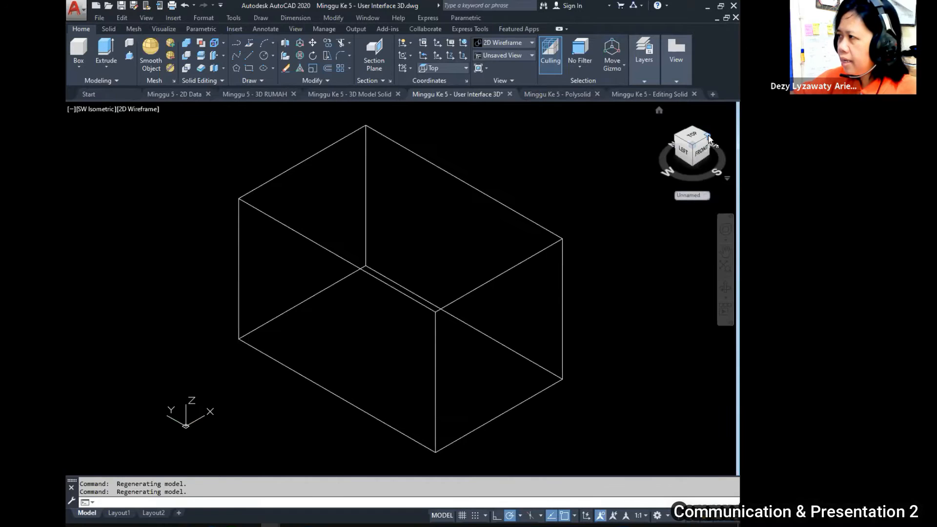
{"action": "left_click", "coordinate": [710, 137]}
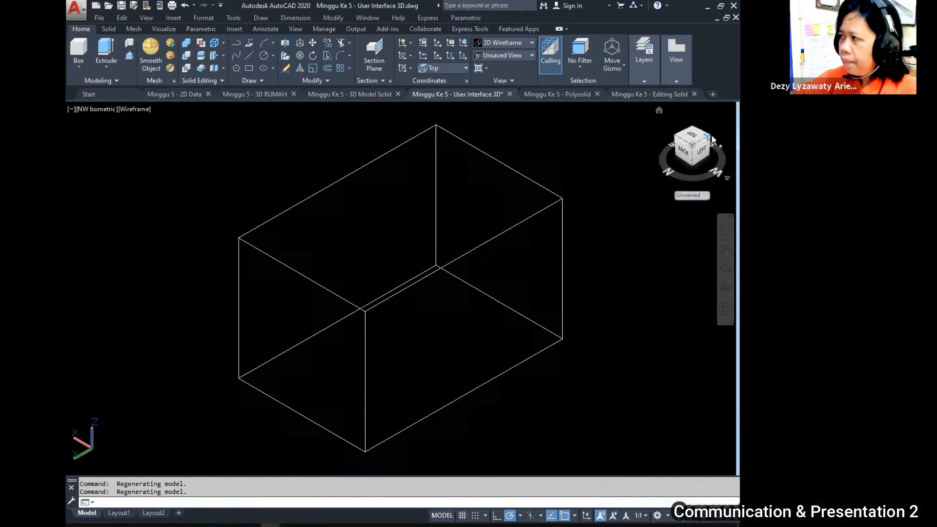
{"action": "left_click", "coordinate": [709, 139]}
Zoom in and out on the box and pan it around the drawing area.
{"action": "middle_click_drag", "start_coordinate": [320, 301], "coordinate": [317, 303]}
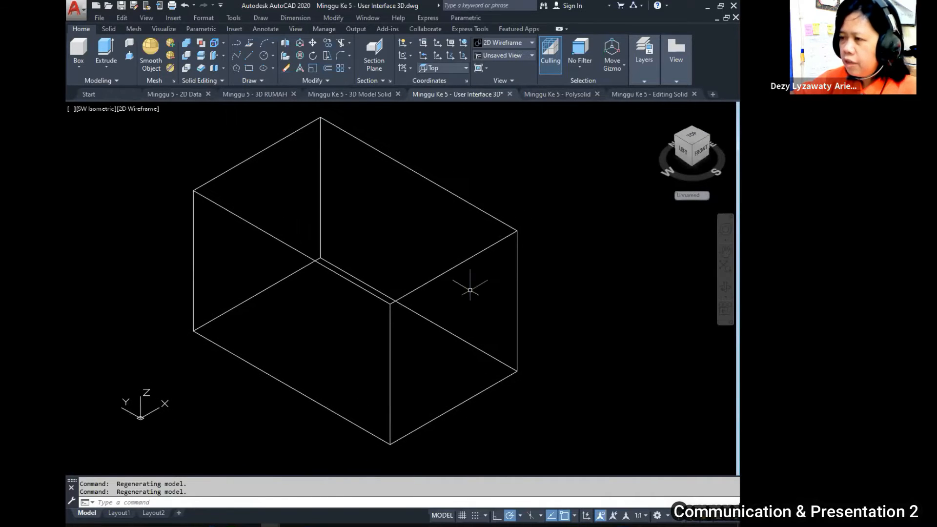
{"action": "scroll", "coordinate": [412, 315], "scroll_direction": "down", "scroll_amount": 1}
{"action": "scroll", "coordinate": [412, 315], "scroll_direction": "up", "scroll_amount": 1}
{"action": "scroll", "coordinate": [412, 316], "scroll_direction": "up", "scroll_amount": 3}
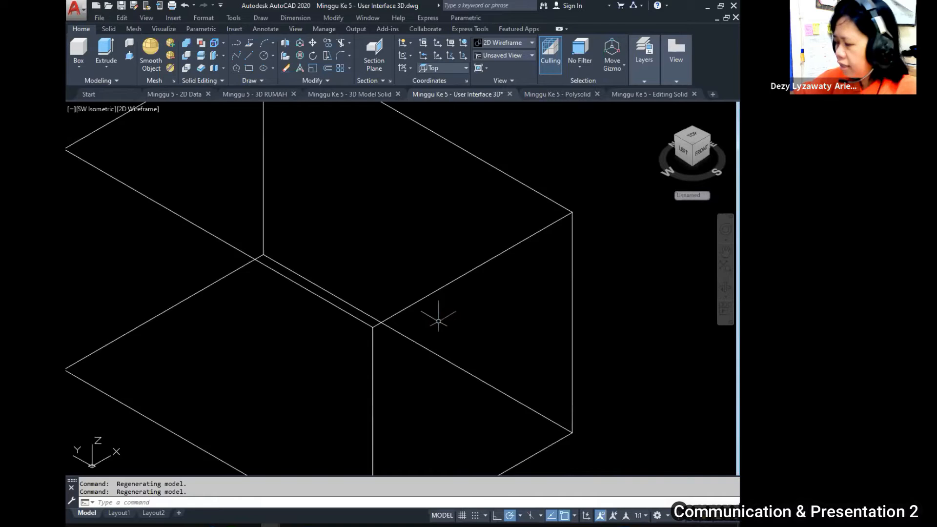
{"action": "scroll", "coordinate": [430, 314], "scroll_direction": "down", "scroll_amount": 4}
{"action": "scroll", "coordinate": [429, 314], "scroll_direction": "up", "scroll_amount": 4}
{"action": "scroll", "coordinate": [429, 312], "scroll_direction": "down", "scroll_amount": 4}
{"action": "scroll", "coordinate": [429, 311], "scroll_direction": "up", "scroll_amount": 2}
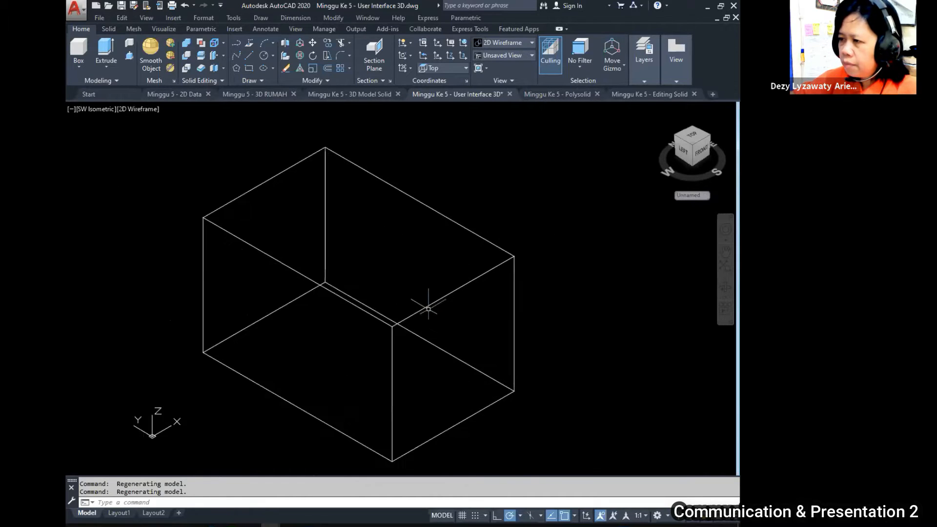
{"action": "middle_click_drag", "start_coordinate": [429, 311], "coordinate": [441, 286]}
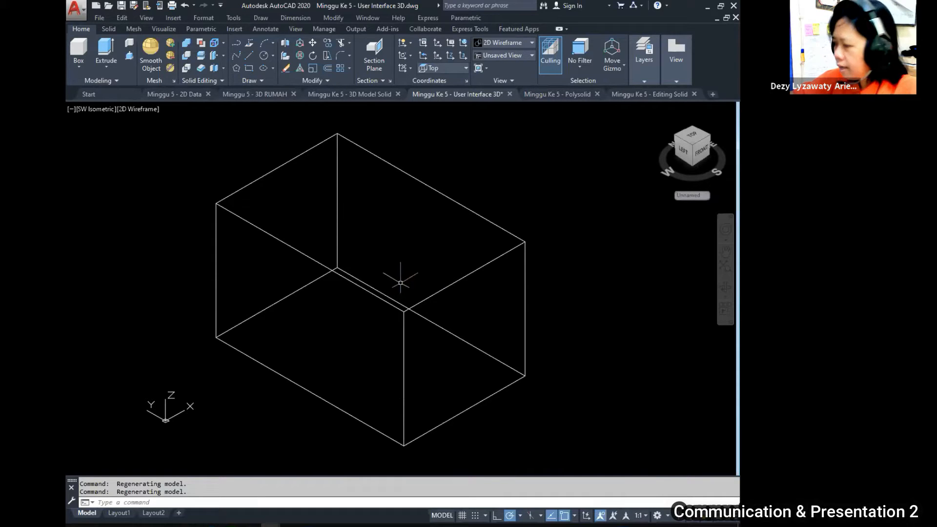
Orbit the box freely to inspect it from its front and right sides.
{"action": "middle_click_drag", "start_coordinate": [403, 279], "coordinate": [435, 224], "text": "shift"}
{"action": "middle_click_drag", "start_coordinate": [306, 294], "coordinate": [362, 362], "text": "shift"}
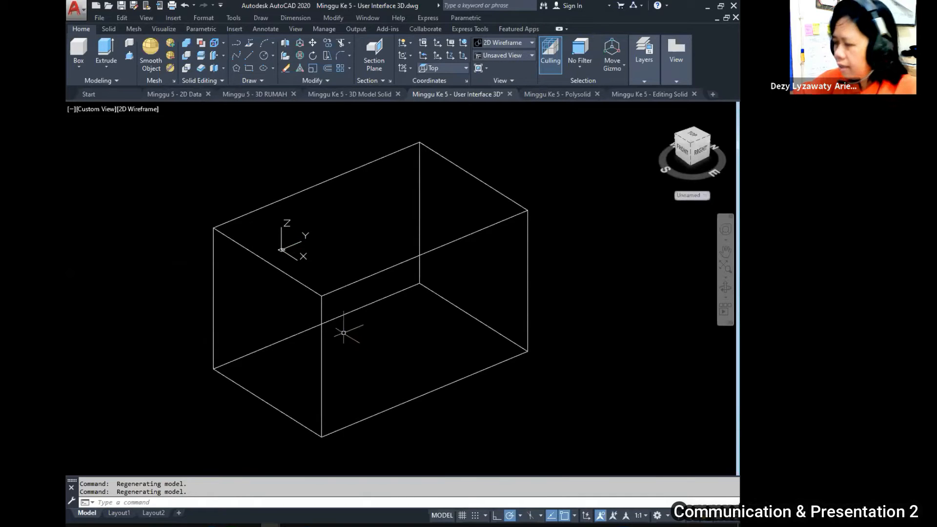
{"action": "mouse_move", "coordinate": [362, 330]}
{"action": "middle_mouse_down", "text": "shift"}
{"action": "mouse_move", "coordinate": [364, 321]}
{"action": "mouse_move", "coordinate": [337, 316]}
{"action": "mouse_move", "coordinate": [412, 315]}
{"action": "mouse_move", "coordinate": [523, 291]}
{"action": "mouse_move", "coordinate": [324, 322]}
{"action": "mouse_move", "coordinate": [379, 338]}
{"action": "mouse_move", "coordinate": [416, 381]}
{"action": "mouse_move", "coordinate": [350, 329]}
{"action": "mouse_move", "coordinate": [362, 272]}
{"action": "mouse_move", "coordinate": [546, 272]}
{"action": "mouse_move", "coordinate": [519, 332]}
{"action": "mouse_move", "coordinate": [376, 331]}
{"action": "middle_mouse_up", "text": "shift"}
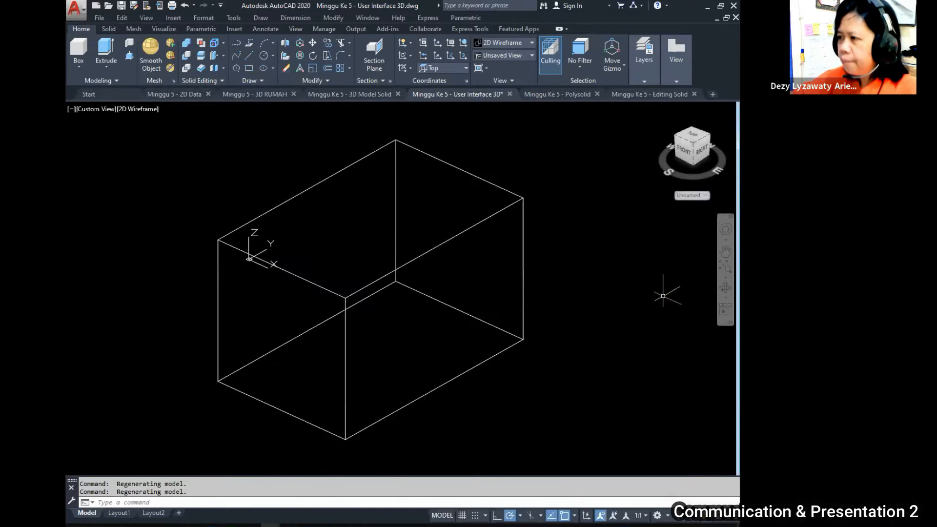
View the box from SE Isometric and Top, and rotate the Top view until north faces up.
{"action": "left_click", "coordinate": [694, 145]}
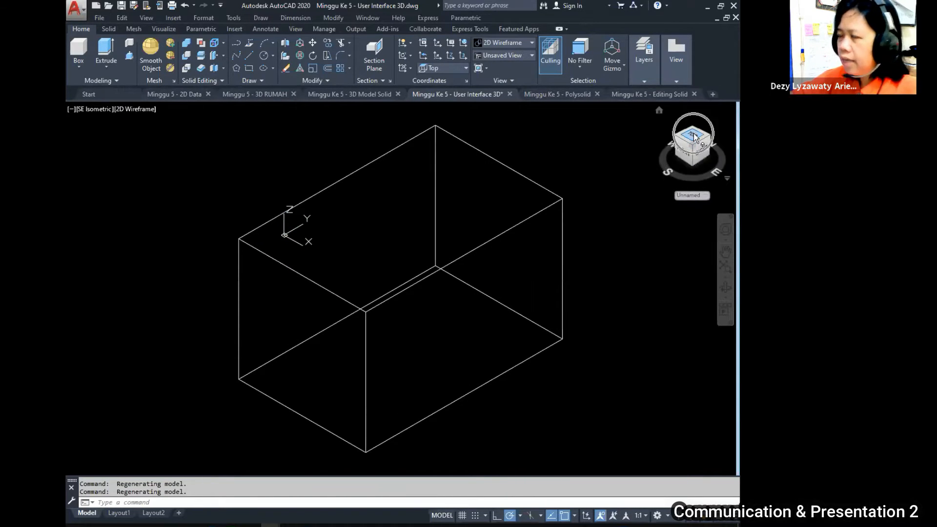
{"action": "left_click", "coordinate": [695, 138]}
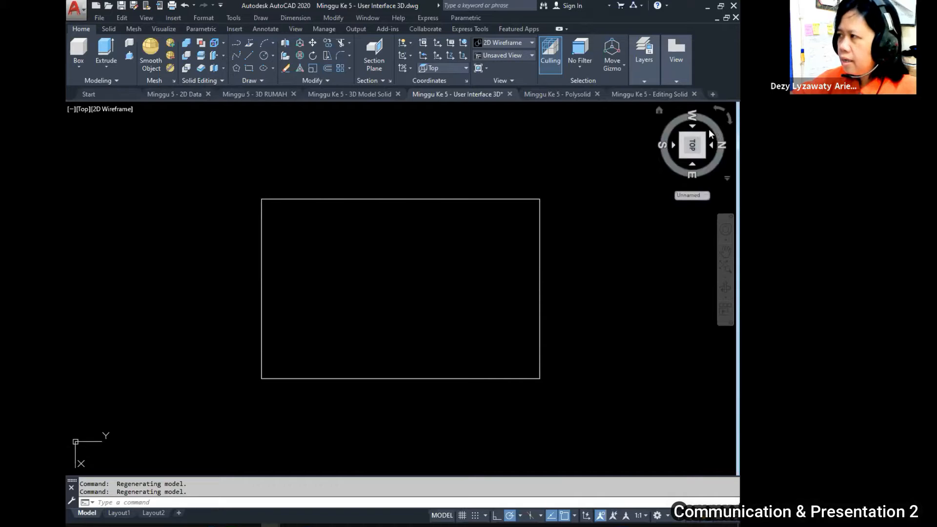
{"action": "left_click", "coordinate": [720, 108]}
{"action": "left_click", "coordinate": [719, 110]}
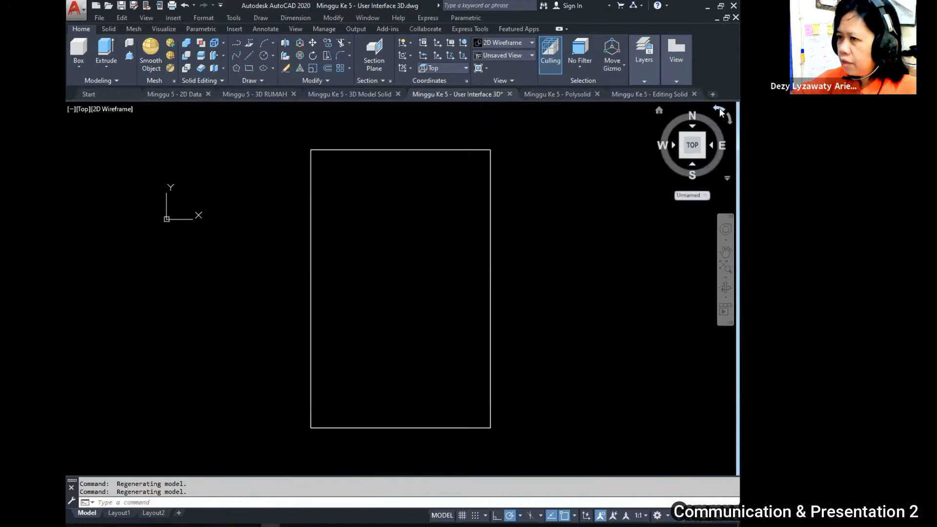
{"action": "scroll", "coordinate": [364, 268], "scroll_direction": "up", "scroll_amount": 2}
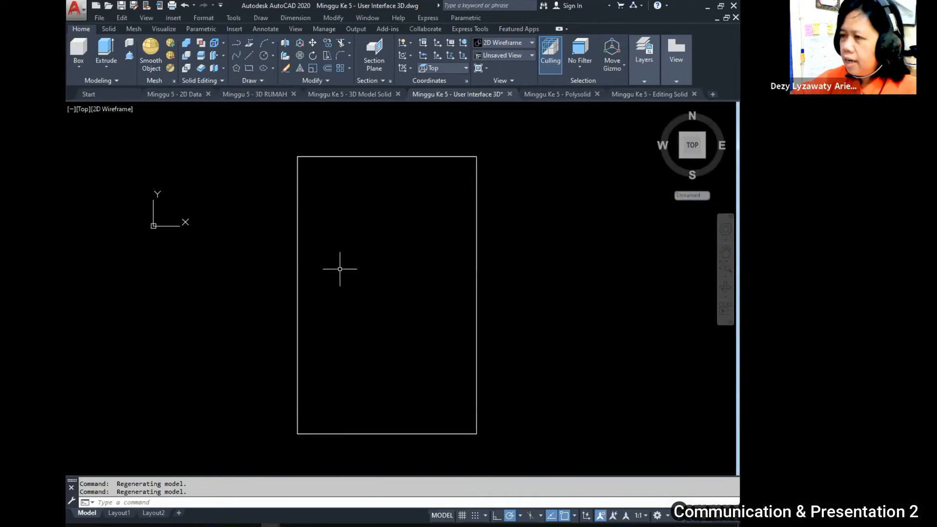
View the box from SW Isometric and examine the directions of the X, Y and Z axes.
{"action": "left_click", "coordinate": [682, 157]}
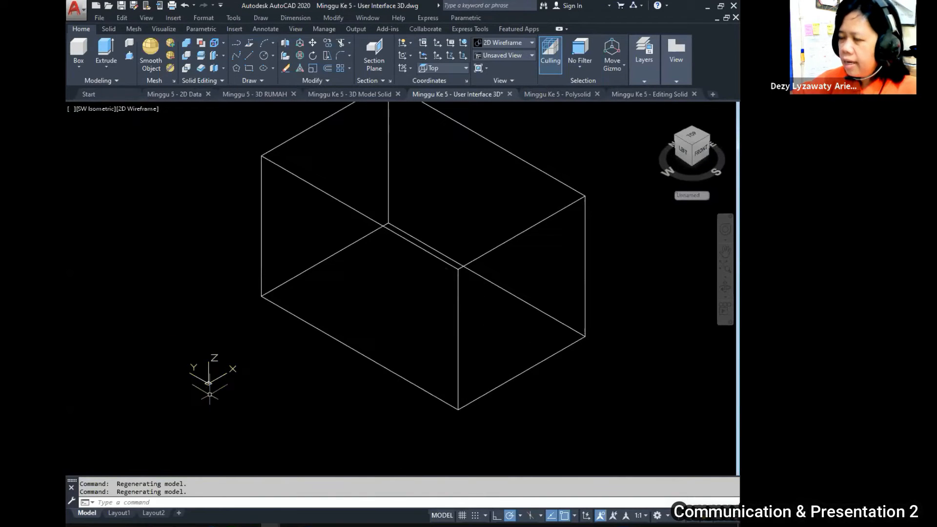
{"action": "scroll", "coordinate": [210, 373], "scroll_direction": "up", "scroll_amount": 2}
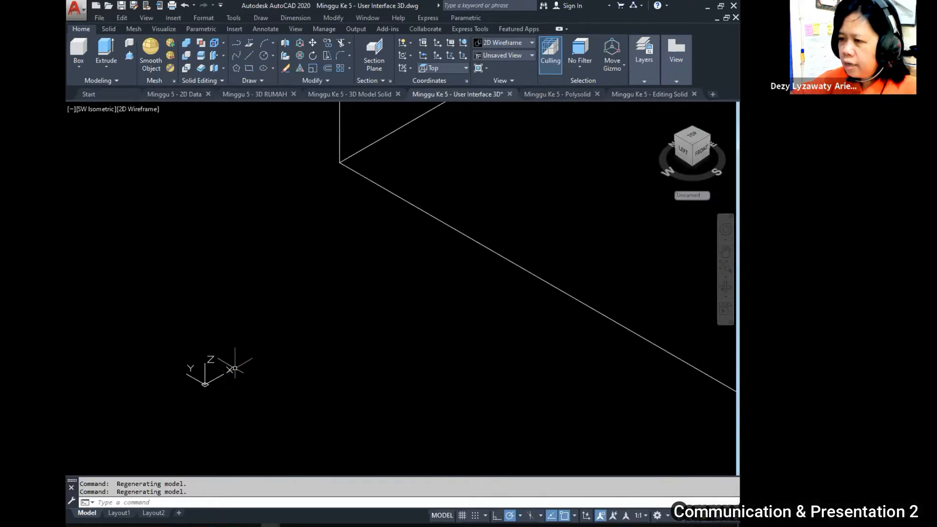
{"action": "scroll", "coordinate": [204, 369], "scroll_direction": "down", "scroll_amount": 5}
{"action": "mouse_move", "coordinate": [329, 329]}
{"action": "middle_mouse_down"}
{"action": "mouse_move", "coordinate": [401, 318]}
{"action": "mouse_move", "coordinate": [378, 334]}
{"action": "middle_mouse_up"}
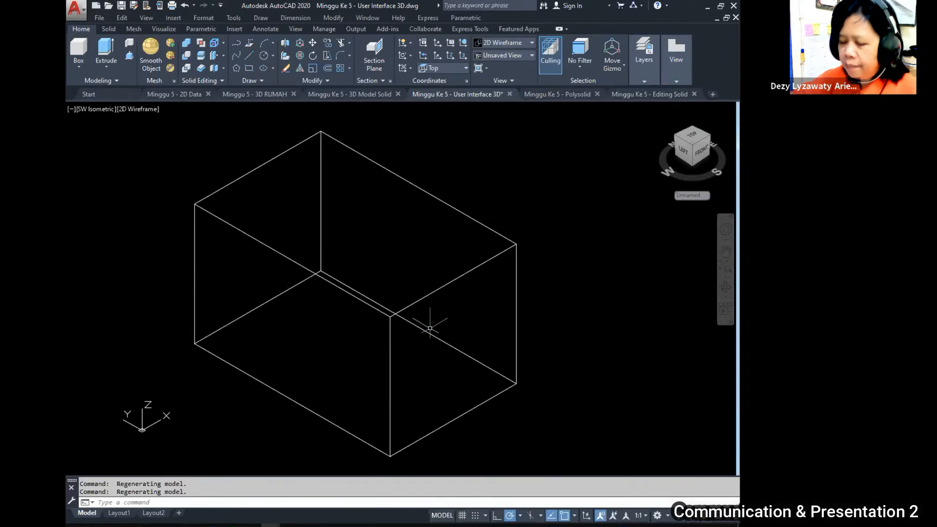
Orbit the box slightly away from the SW Isometric direction and center it in the view.
{"action": "middle_click_drag", "start_coordinate": [435, 306], "coordinate": [413, 302], "text": "shift"}
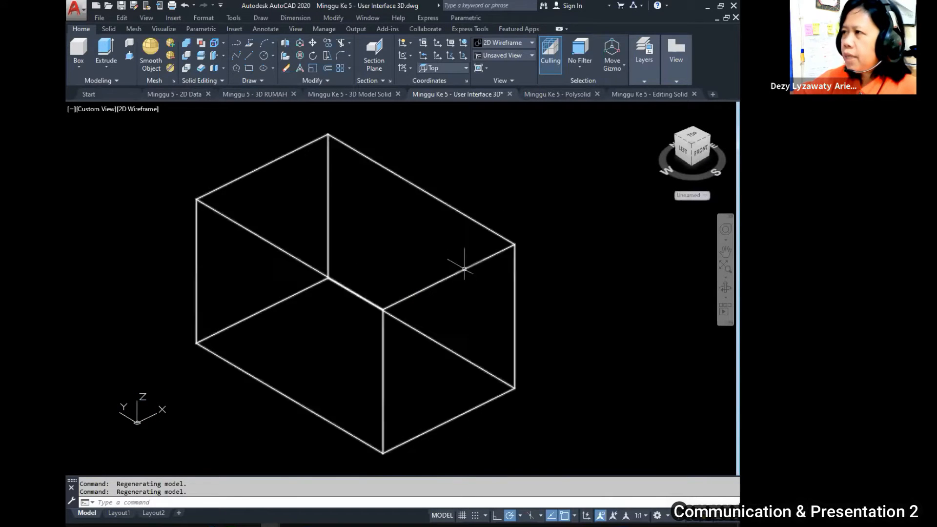
{"action": "scroll", "coordinate": [412, 325], "scroll_direction": "down", "scroll_amount": 4}
{"action": "scroll", "coordinate": [413, 335], "scroll_direction": "up", "scroll_amount": 4}
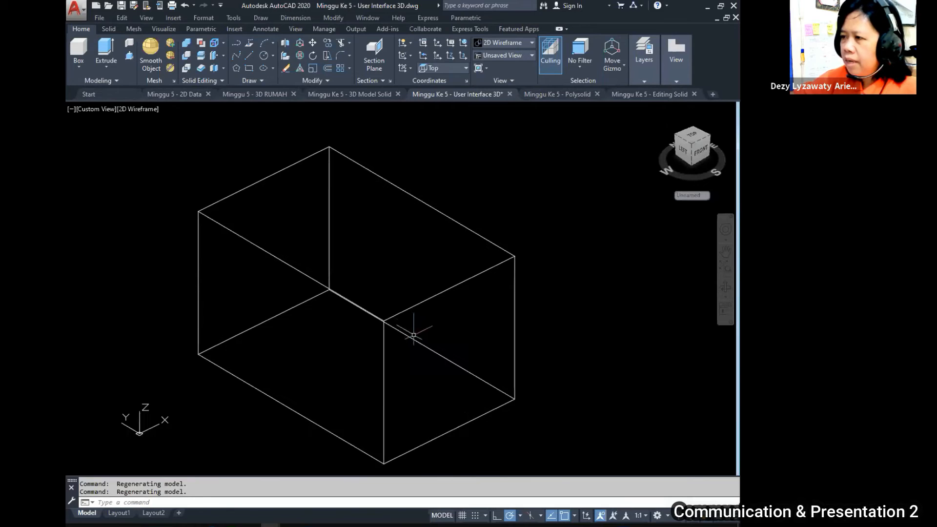
{"action": "middle_click_drag", "start_coordinate": [414, 335], "coordinate": [429, 291]}
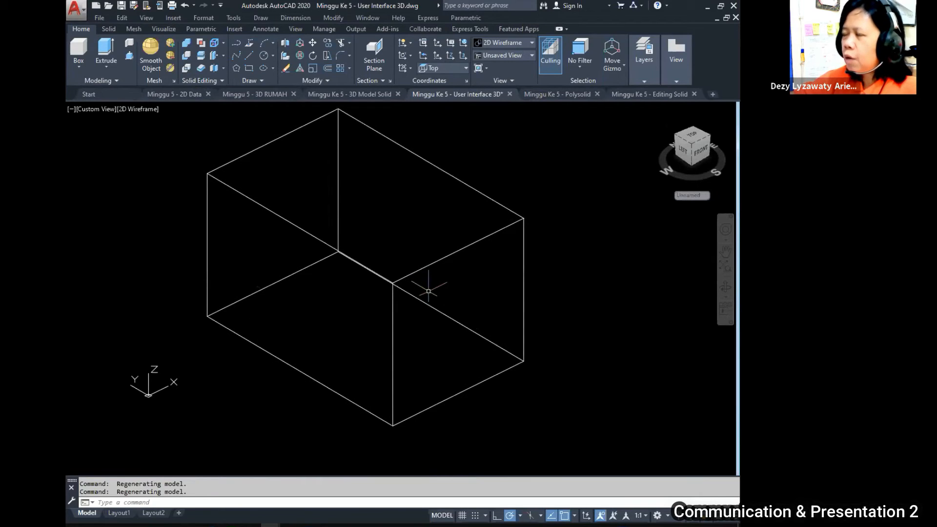
Display the box in the Hidden visual style and change it to Conceptual.
{"action": "left_click", "coordinate": [148, 19]}
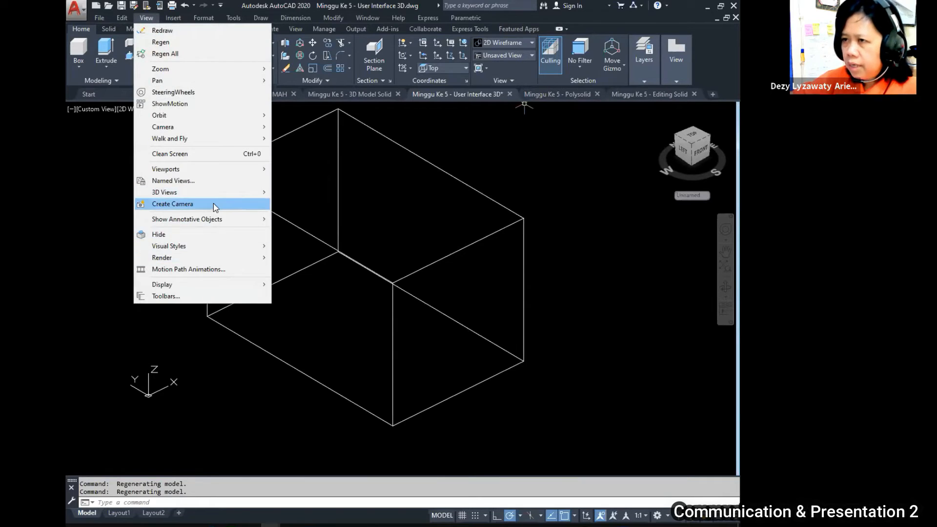
{"action": "mouse_move", "coordinate": [227, 251]}
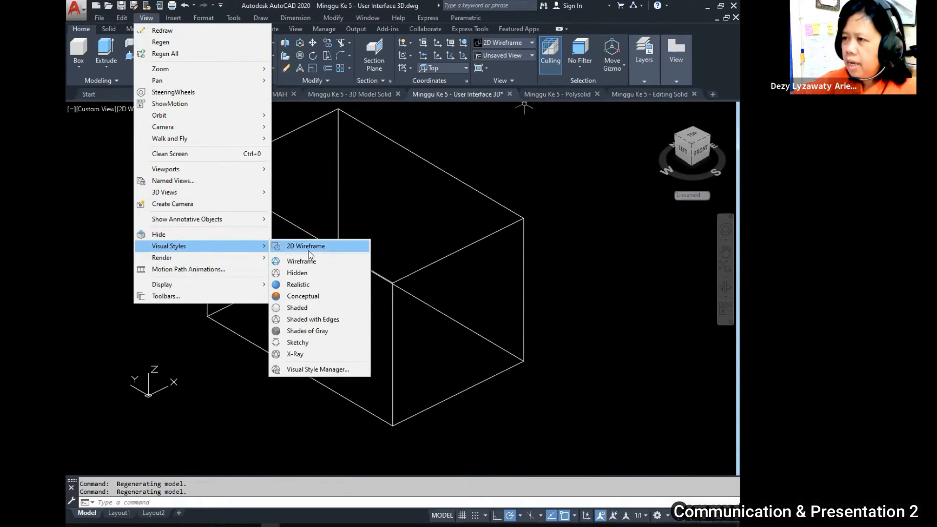
{"action": "left_click", "coordinate": [298, 273]}
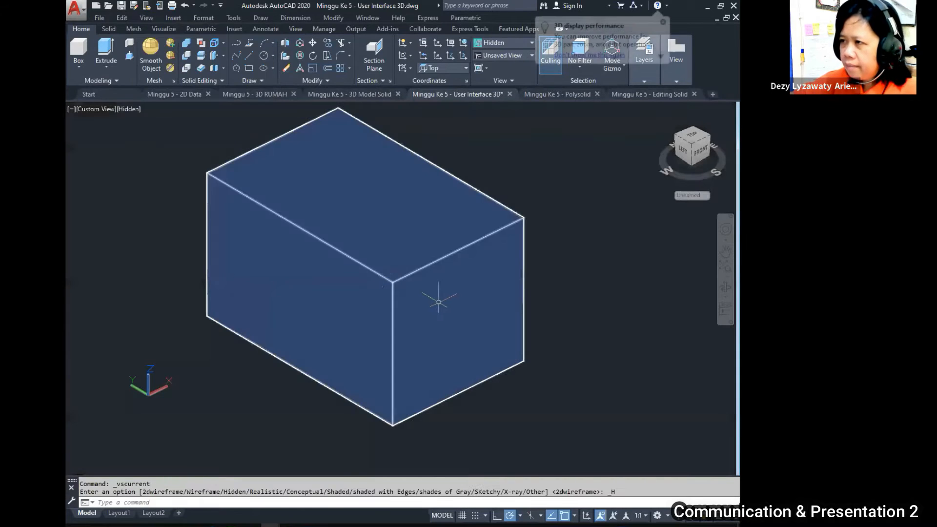
{"action": "left_click", "coordinate": [145, 19]}
{"action": "mouse_move", "coordinate": [192, 246]}
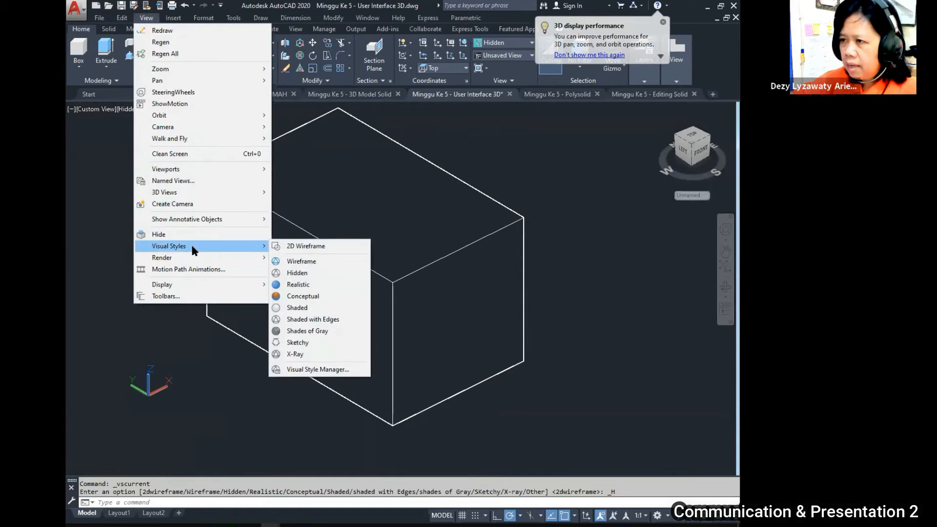
{"action": "left_click", "coordinate": [310, 296]}
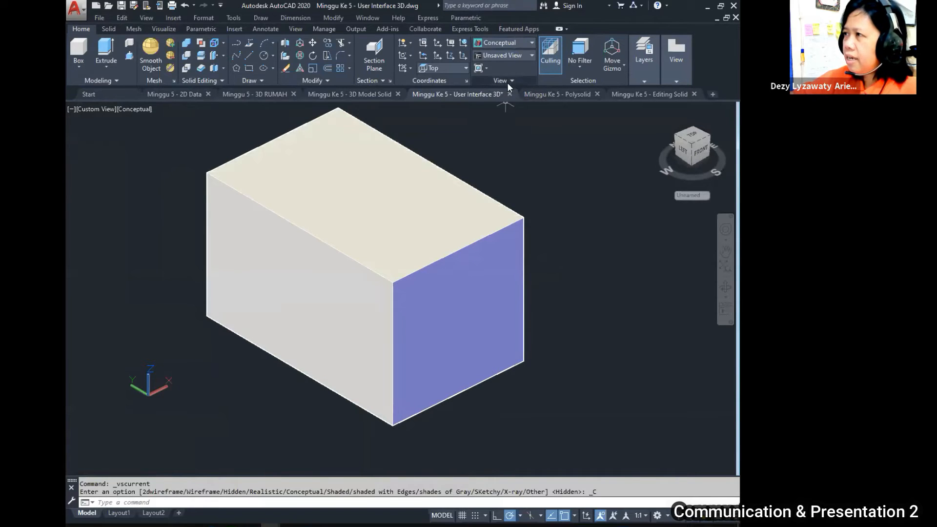
Try the X-Ray and Sketchy visual styles on the box and inspect the sketched edges up close.
{"action": "left_click", "coordinate": [531, 43]}
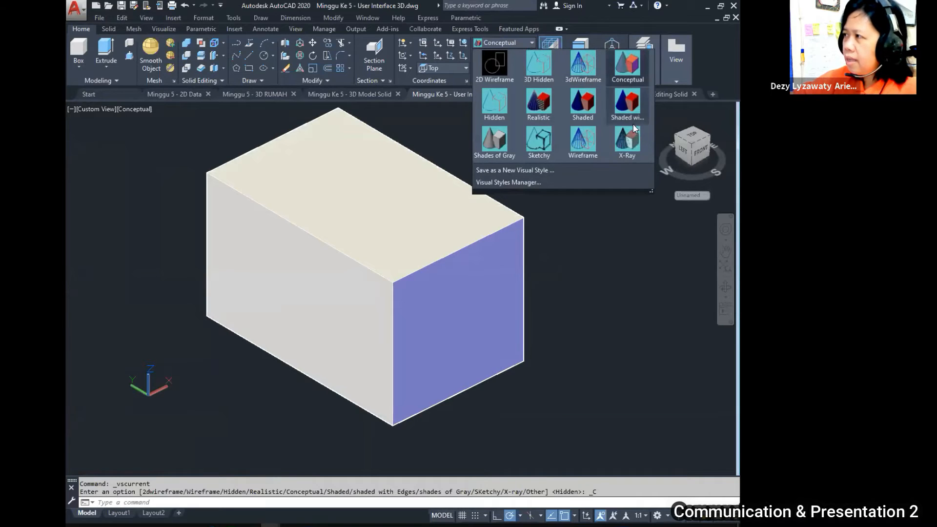
{"action": "left_click", "coordinate": [632, 142]}
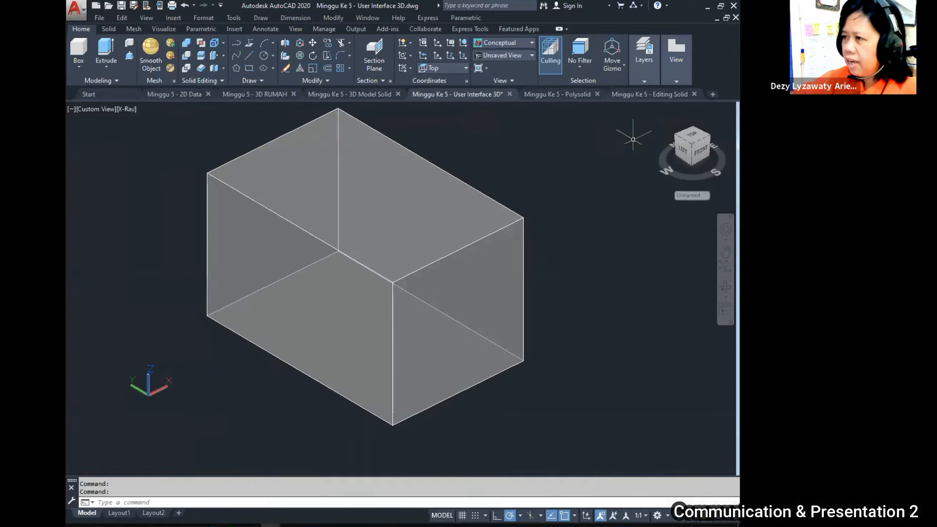
{"action": "left_click", "coordinate": [532, 43]}
{"action": "left_click", "coordinate": [541, 148]}
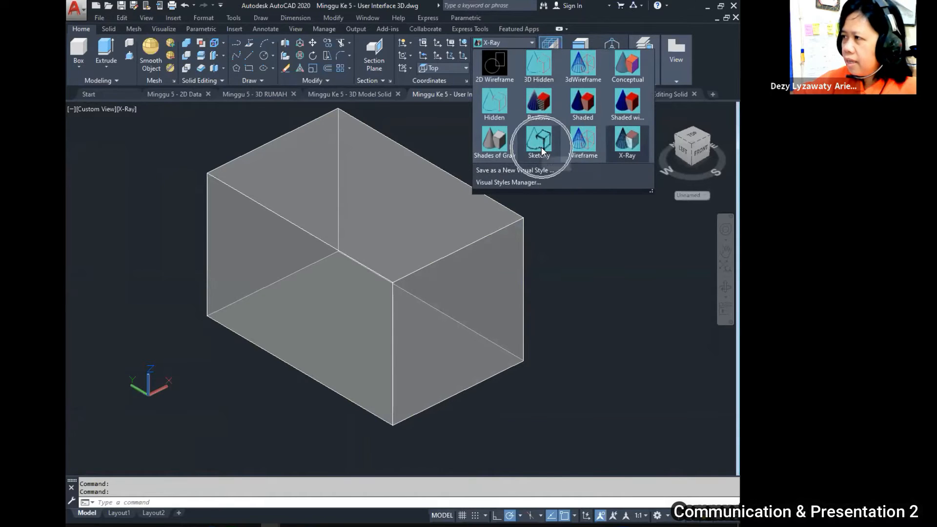
{"action": "left_click", "coordinate": [541, 147]}
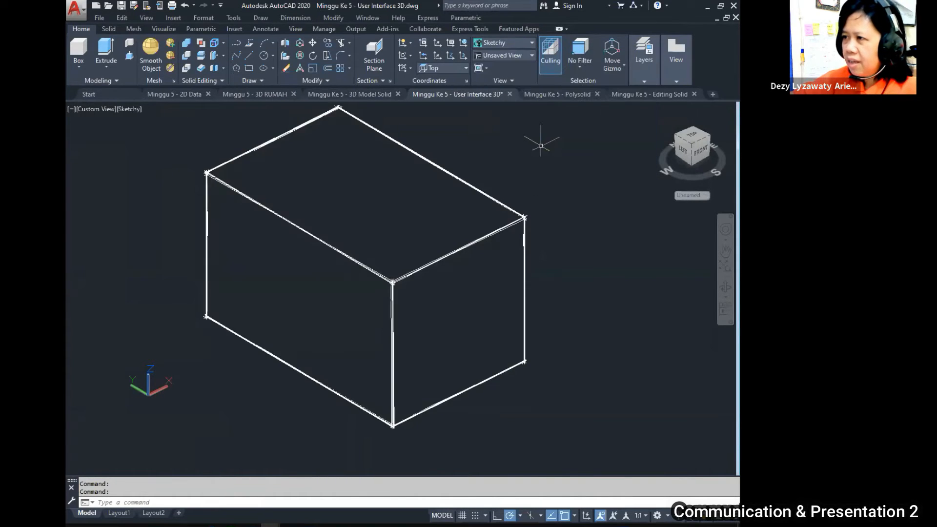
{"action": "scroll", "coordinate": [544, 228], "scroll_direction": "up", "scroll_amount": 3}
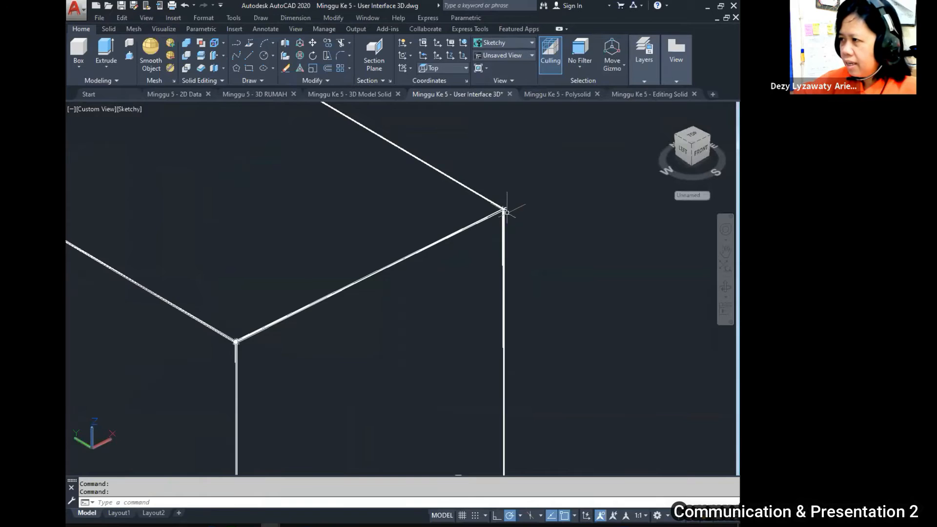
{"action": "scroll", "coordinate": [507, 213], "scroll_direction": "down", "scroll_amount": 5}
Set the visual style back to Conceptual and orbit the shaded box.
{"action": "left_click", "coordinate": [507, 43]}
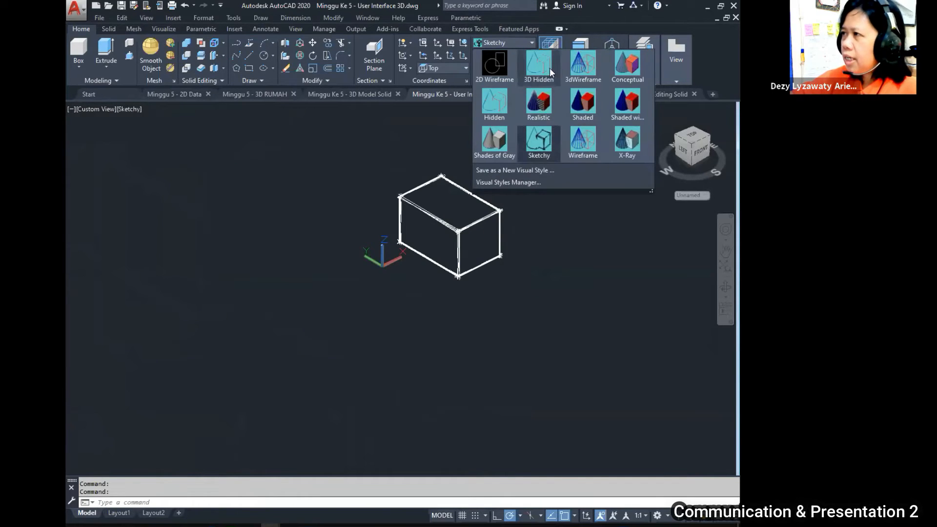
{"action": "left_click", "coordinate": [630, 69]}
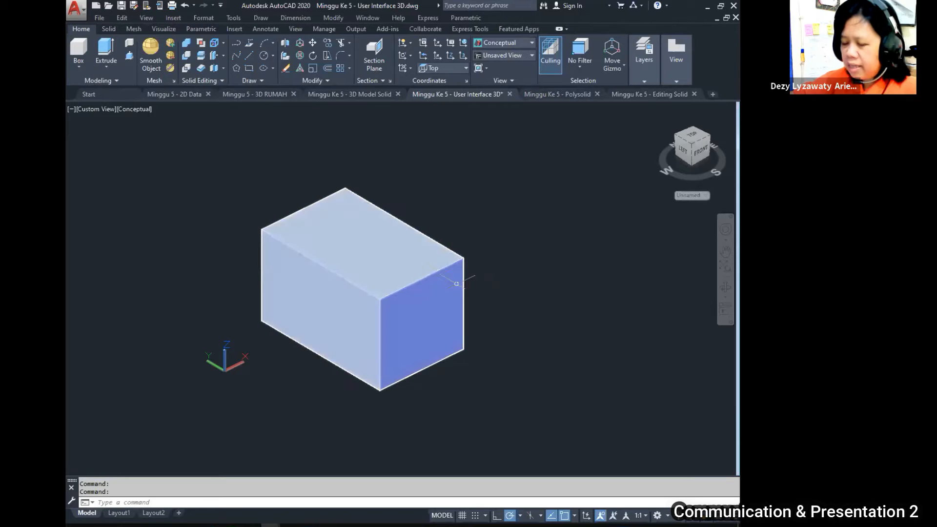
{"action": "middle_click_drag", "start_coordinate": [435, 282], "coordinate": [419, 256], "text": "shift"}
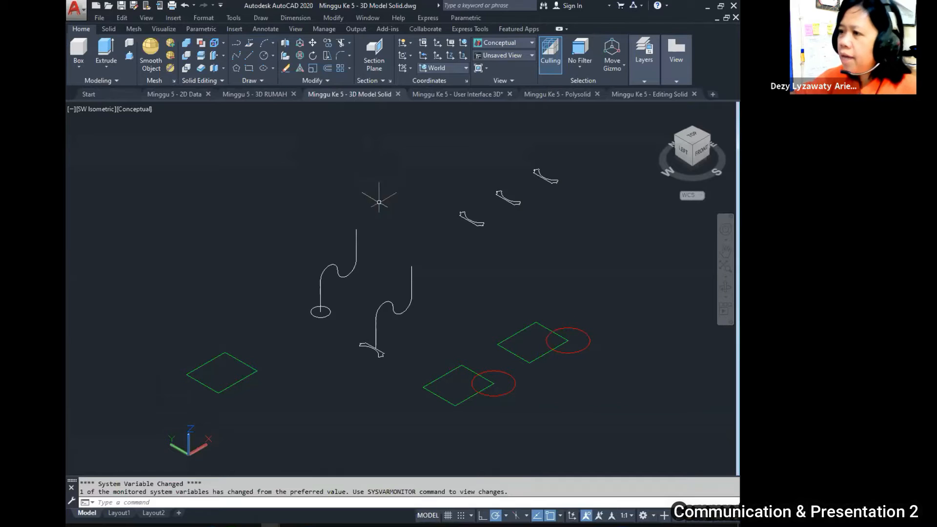
Reposition the profiles and paths in the 3D Model Solid drawing and examine the available 3D modeling commands.
{"action": "mouse_move", "coordinate": [381, 318]}
{"action": "middle_mouse_down"}
{"action": "mouse_move", "coordinate": [425, 303]}
{"action": "mouse_move", "coordinate": [381, 296]}
{"action": "mouse_move", "coordinate": [366, 303]}
{"action": "middle_mouse_up"}
{"action": "mouse_move", "coordinate": [440, 297]}
{"action": "middle_mouse_down"}
{"action": "mouse_move", "coordinate": [460, 300]}
{"action": "mouse_move", "coordinate": [441, 277]}
{"action": "middle_mouse_up"}
{"action": "middle_click_drag", "start_coordinate": [342, 318], "coordinate": [380, 333]}
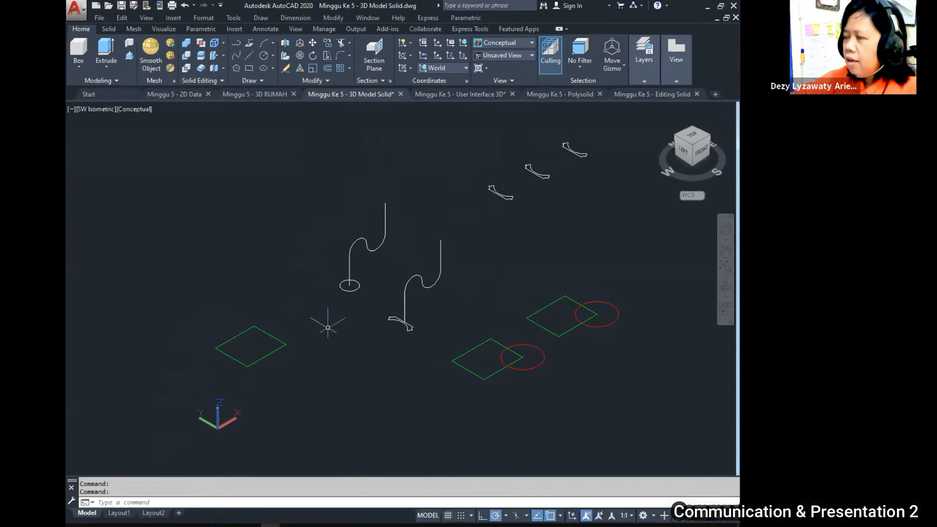
{"action": "left_click", "coordinate": [267, 20]}
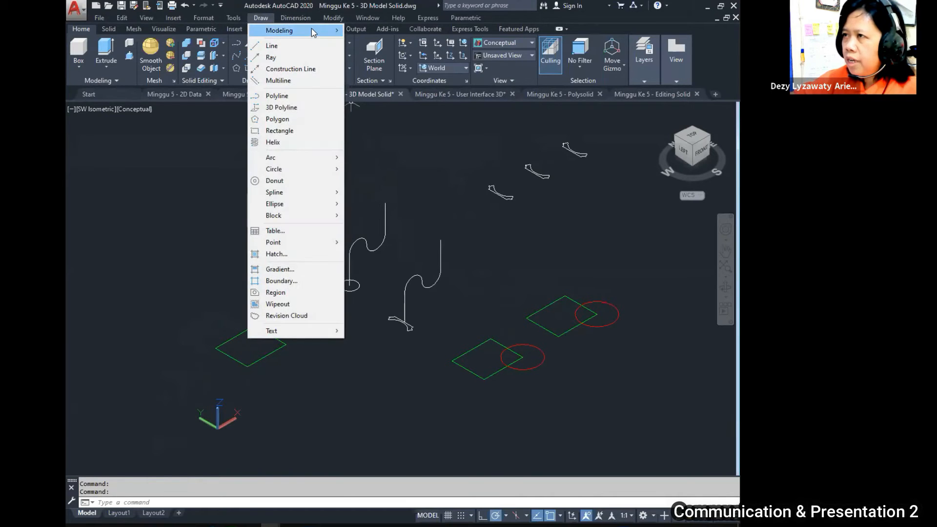
{"action": "mouse_move", "coordinate": [312, 30]}
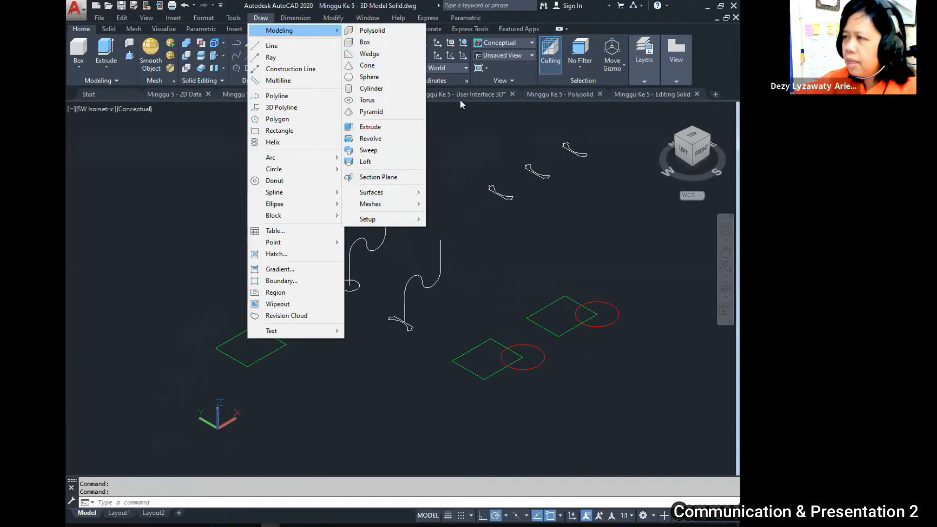
{"action": "key", "text": "Escape"}
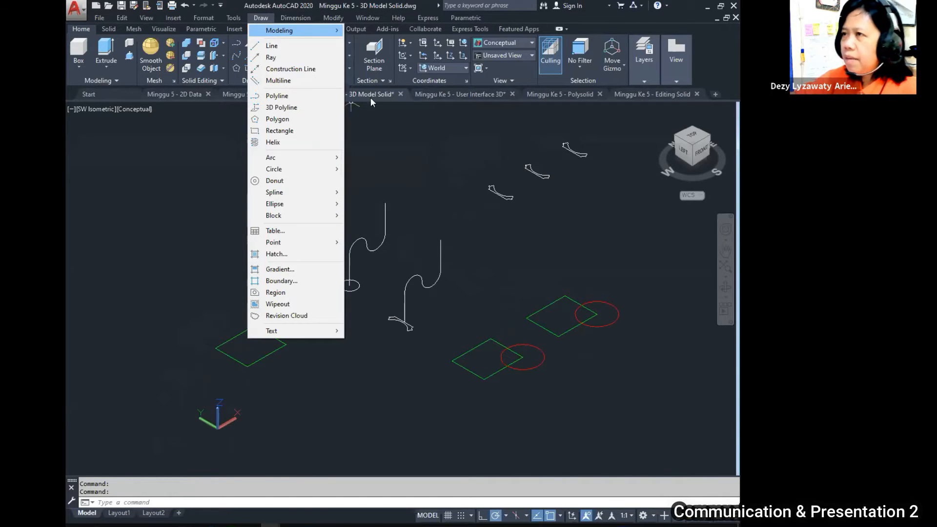
{"action": "key", "text": "Escape"}
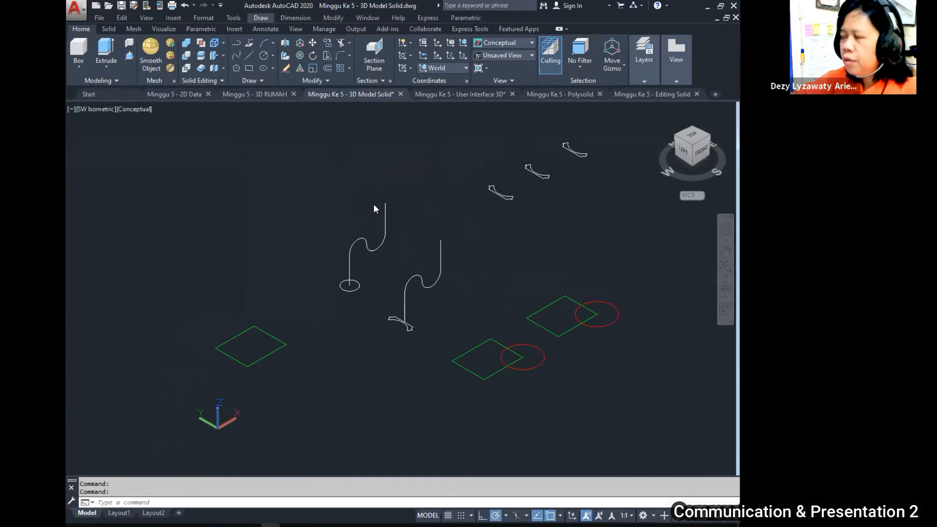
{"action": "left_click", "coordinate": [324, 214]}
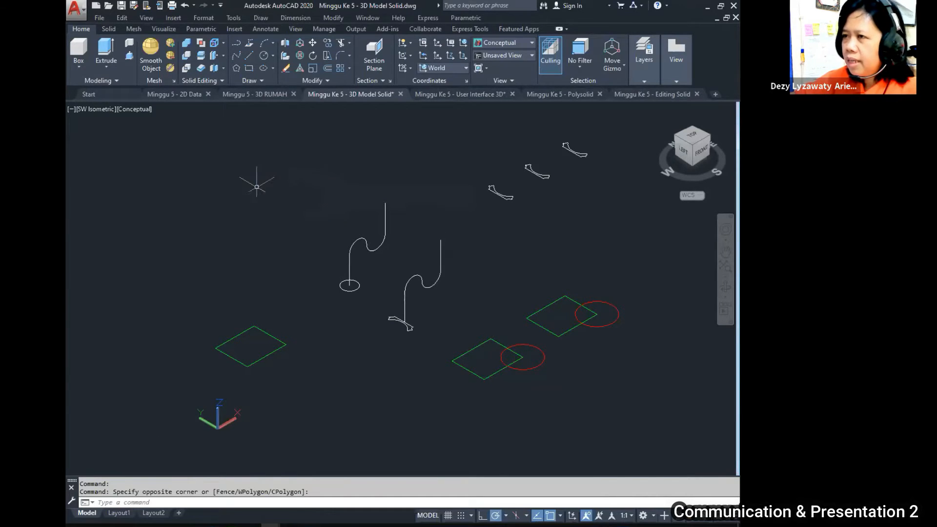
{"action": "left_click", "coordinate": [260, 19]}
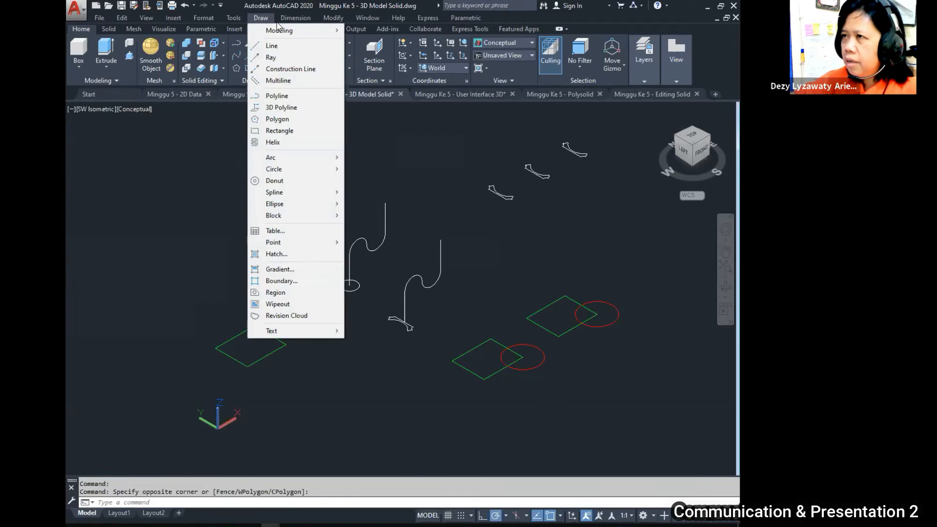
{"action": "mouse_move", "coordinate": [264, 33]}
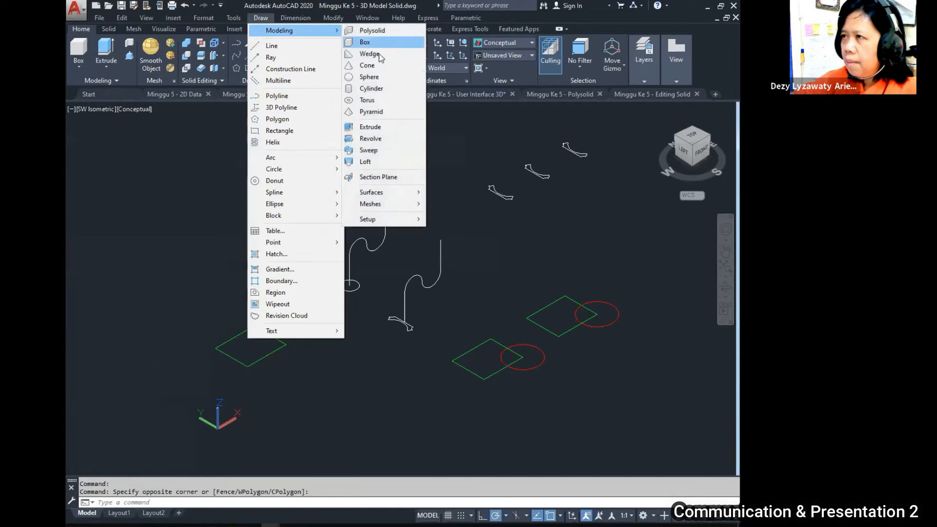
{"action": "key", "text": "Escape"}
{"action": "key", "text": "Escape"}
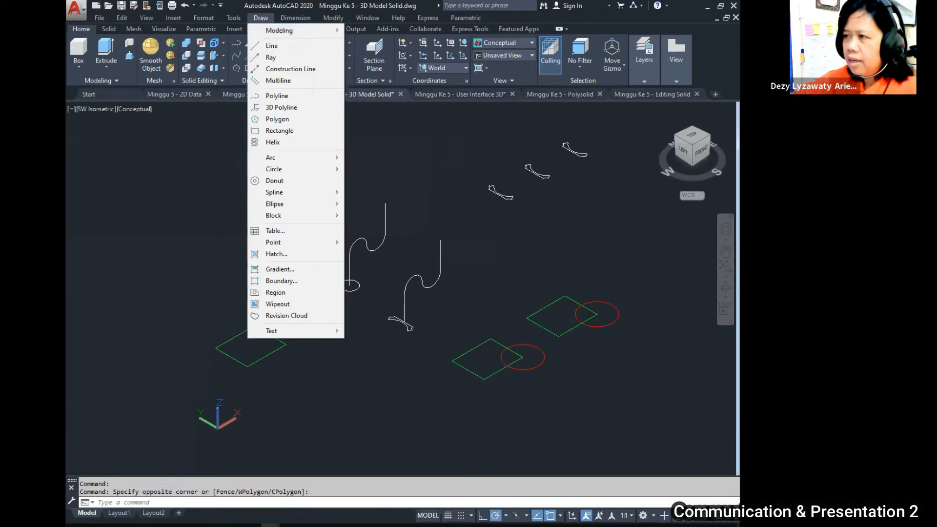
Extrude the standalone green rectangle, the one without a red circle, into a solid 100 units high.
{"action": "left_click", "coordinate": [105, 49]}
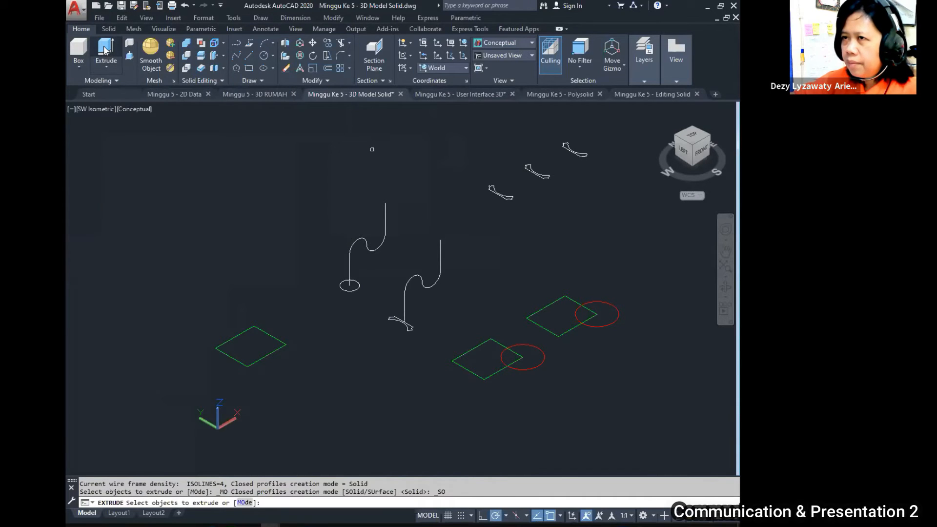
{"action": "left_click", "coordinate": [273, 351]}
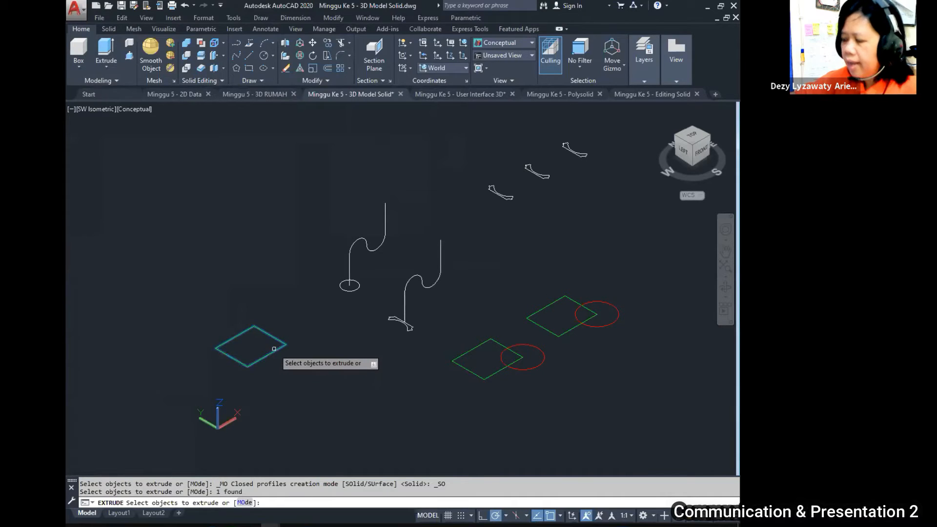
{"action": "key", "text": "Return"}
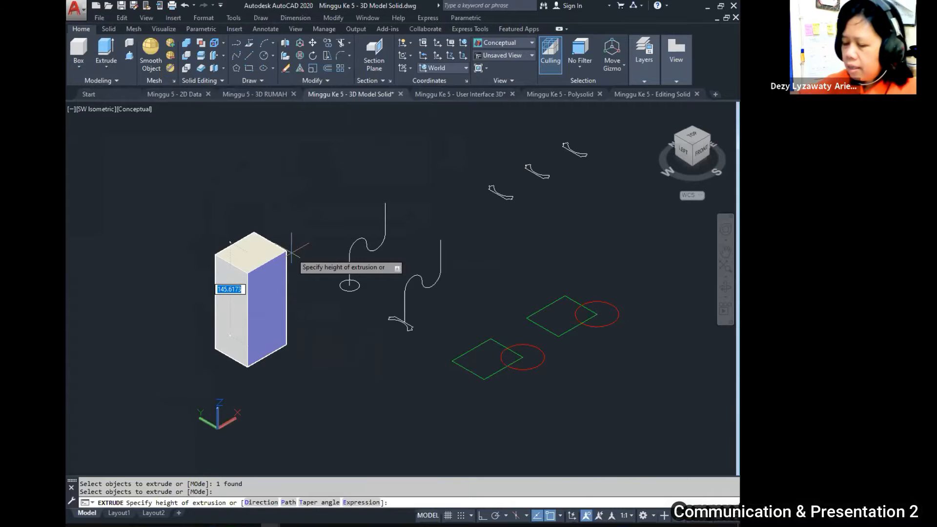
{"action": "type", "text": "100"}
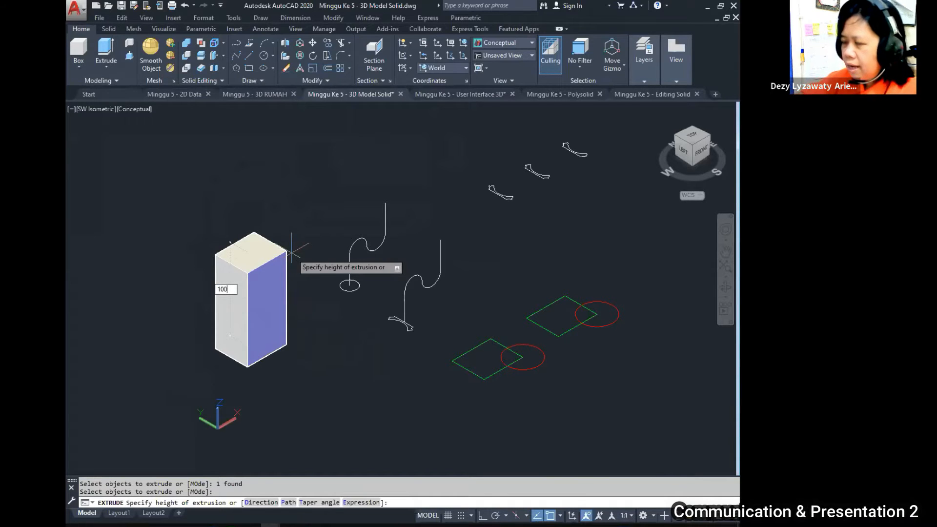
{"action": "key", "text": "Return"}
Stretch the extruded block to a height of 120 using its top height grip.
{"action": "left_click", "coordinate": [276, 297]}
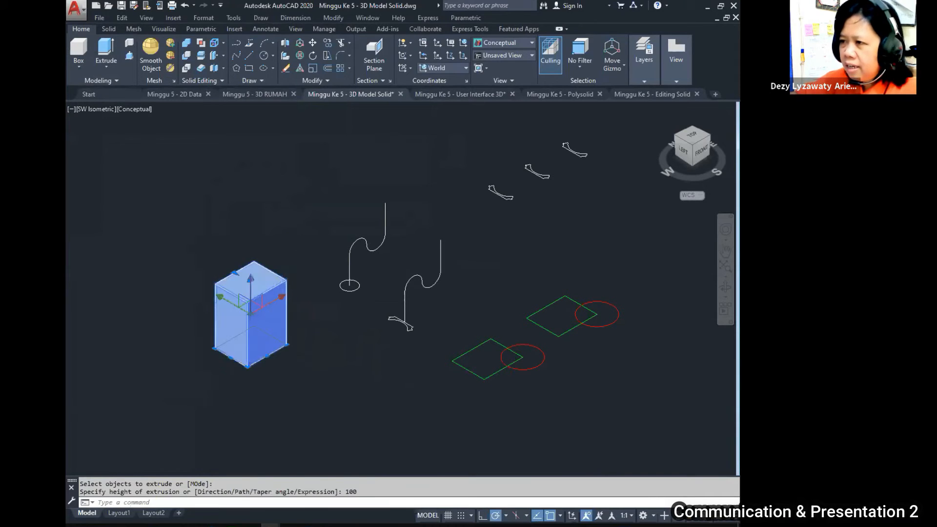
{"action": "middle_click_drag", "start_coordinate": [331, 336], "coordinate": [378, 329]}
{"action": "scroll", "coordinate": [378, 329], "scroll_direction": "up", "scroll_amount": 3}
{"action": "left_click_drag", "start_coordinate": [350, 299], "coordinate": [351, 307]}
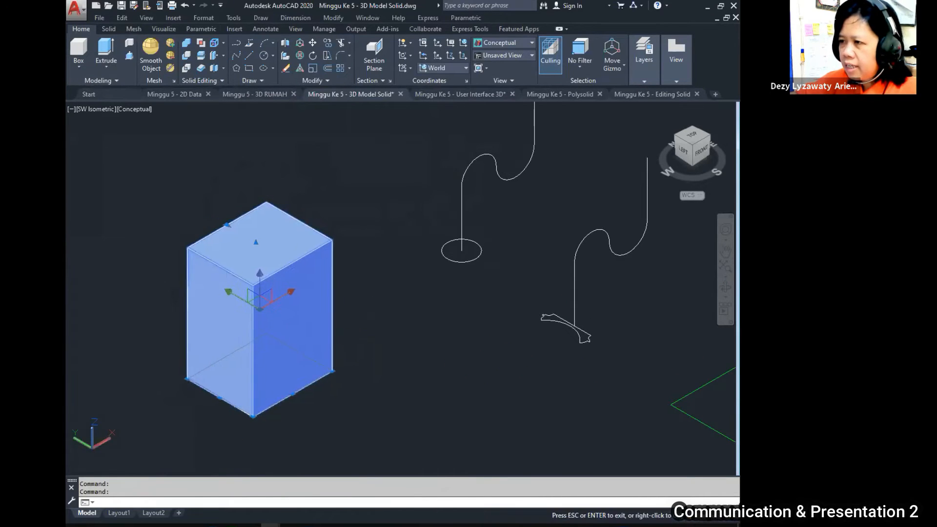
{"action": "key", "text": "Escape"}
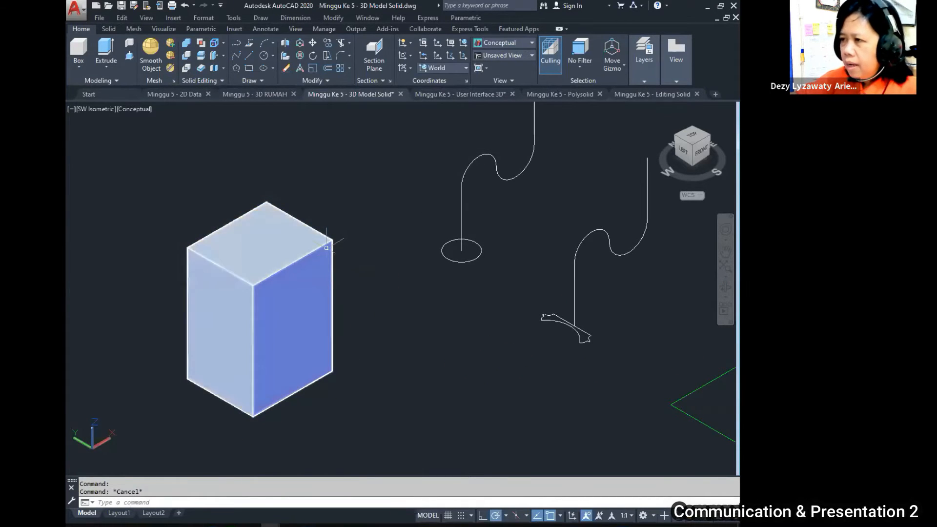
{"action": "mouse_move", "coordinate": [327, 248]}
{"action": "key", "text": "ctrl"}
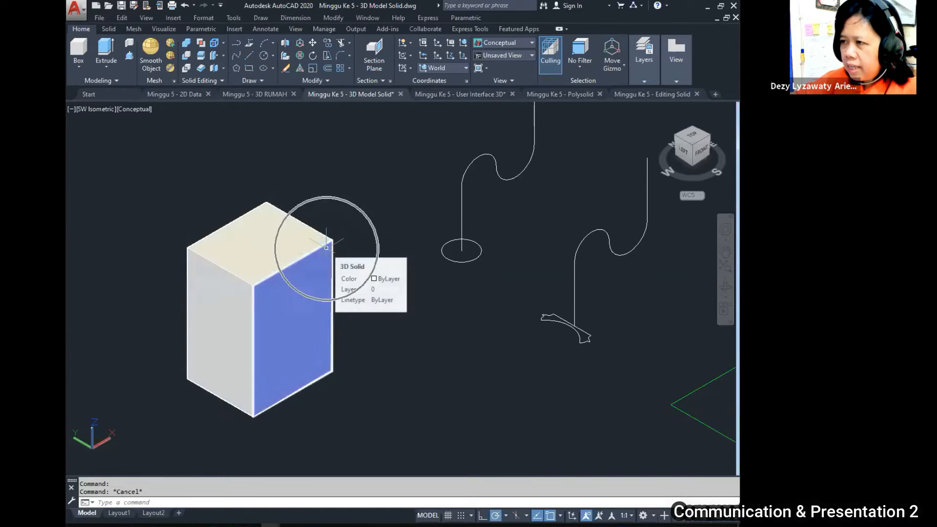
{"action": "left_click", "coordinate": [326, 248]}
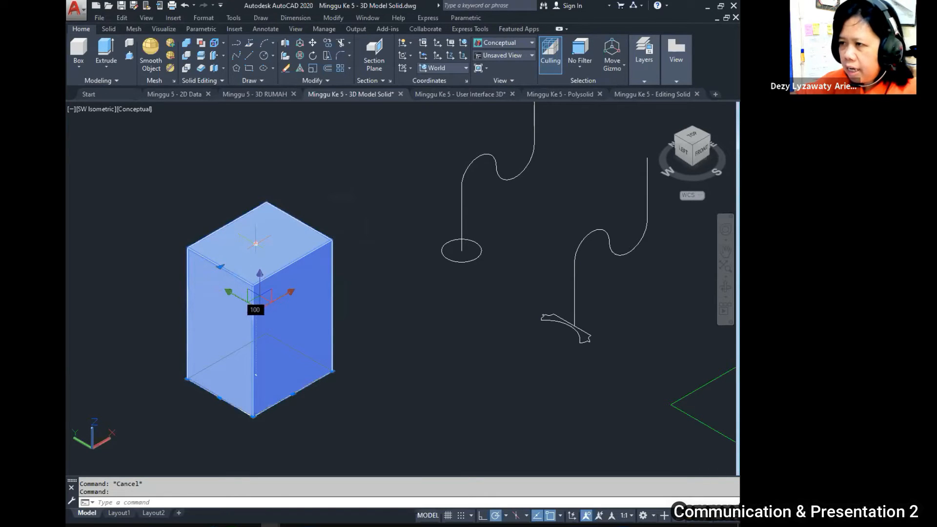
{"action": "left_click", "coordinate": [255, 243]}
{"action": "type", "text": "120"}
{"action": "key", "text": "Return"}
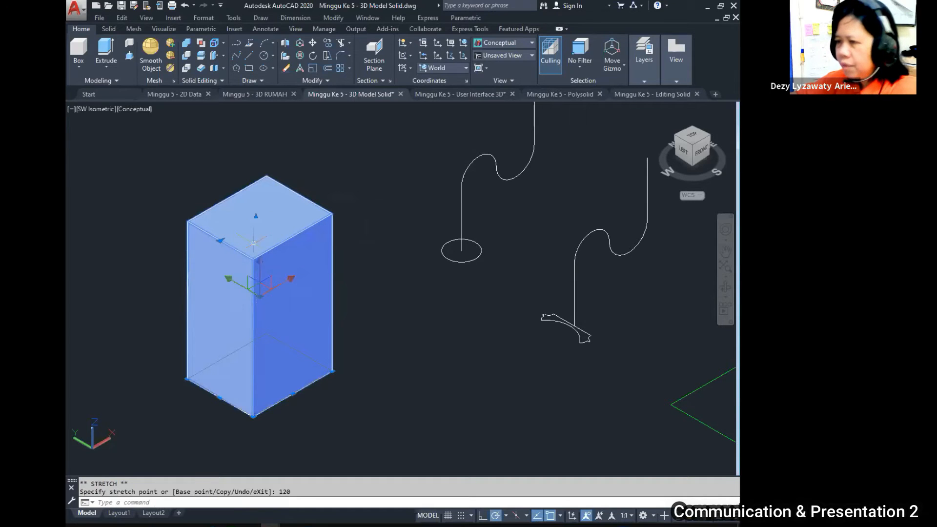
Set the block's height to 50 and taper its sides inward by 35 degrees with the solid's grips.
{"action": "left_click", "coordinate": [255, 217]}
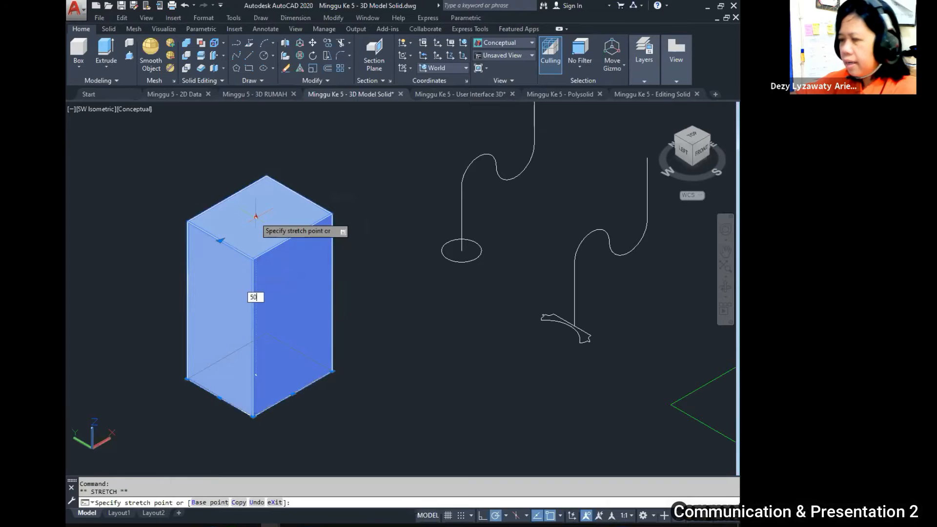
{"action": "key", "text": "Return"}
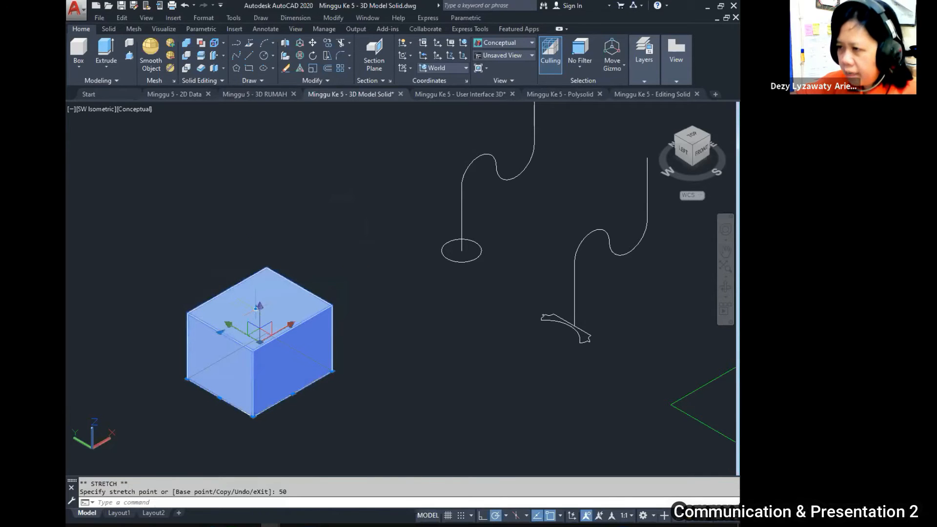
{"action": "left_click", "coordinate": [220, 332]}
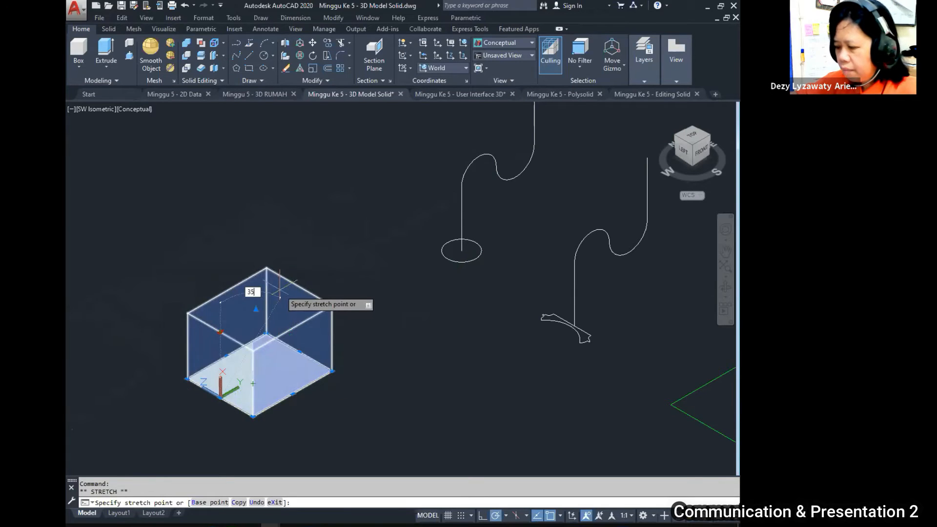
{"action": "key", "text": "Return"}
{"action": "key", "text": "Escape"}
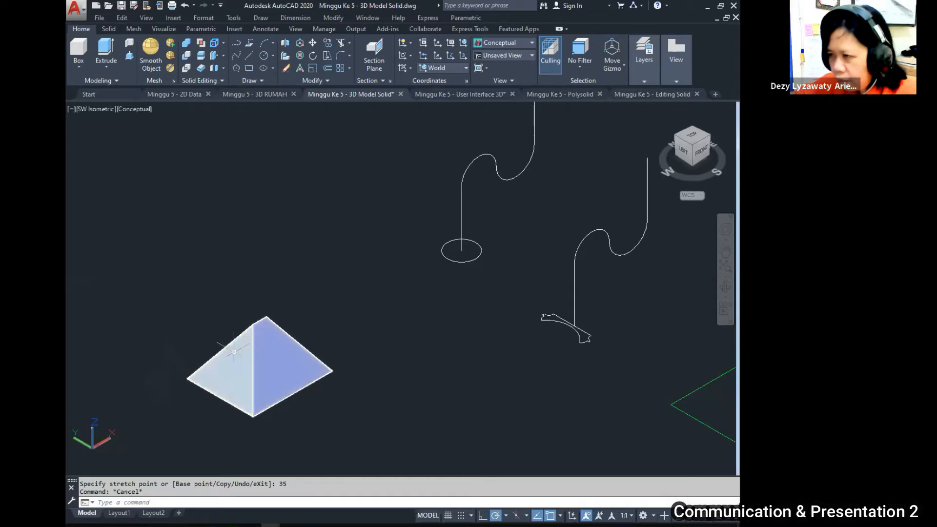
Orbit and zoom around the tapered solid to inspect its sloping faces.
{"action": "scroll", "coordinate": [253, 351], "scroll_direction": "down", "scroll_amount": 2}
{"action": "mouse_move", "coordinate": [312, 365]}
{"action": "middle_mouse_down", "text": "shift"}
{"action": "mouse_move", "coordinate": [335, 339]}
{"action": "mouse_move", "coordinate": [308, 352]}
{"action": "middle_mouse_up", "text": "shift"}
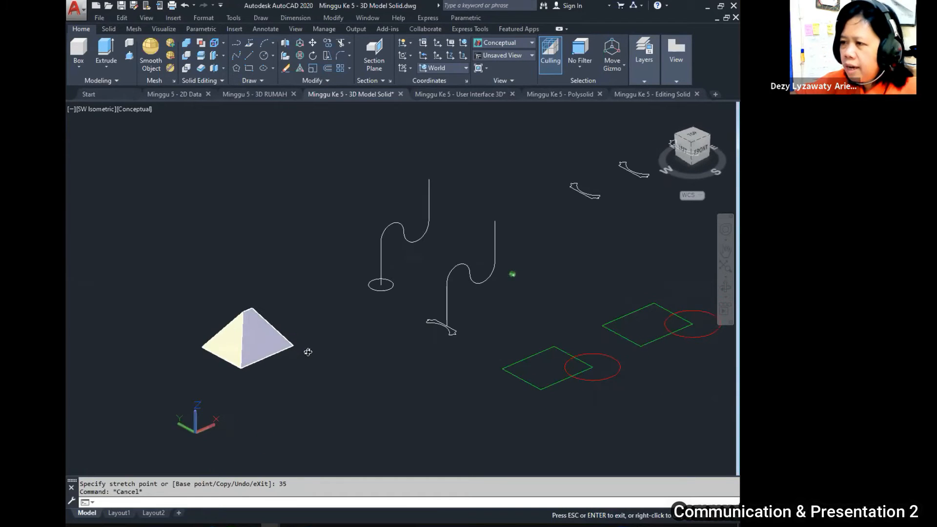
{"action": "scroll", "coordinate": [230, 329], "scroll_direction": "up", "scroll_amount": 5}
{"action": "scroll", "coordinate": [304, 346], "scroll_direction": "down", "scroll_amount": 4}
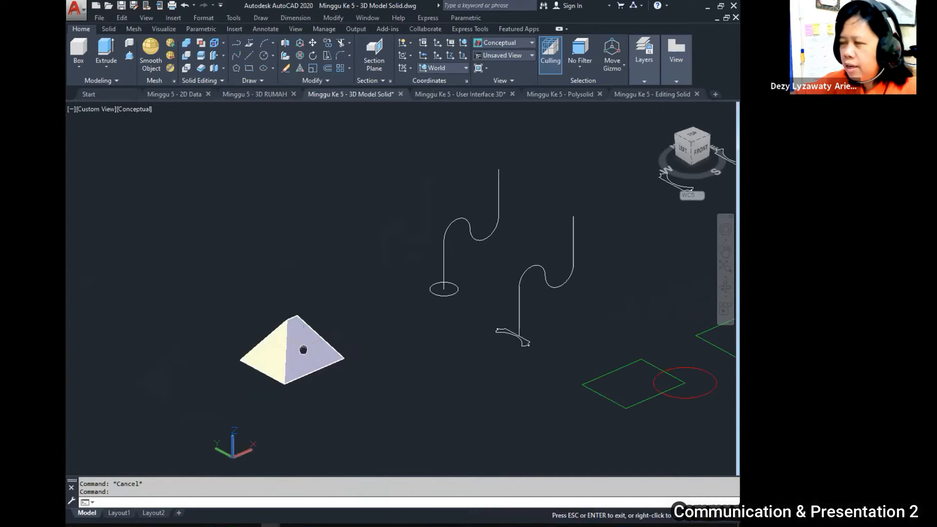
{"action": "middle_click_drag", "start_coordinate": [311, 368], "coordinate": [313, 369], "text": "shift"}
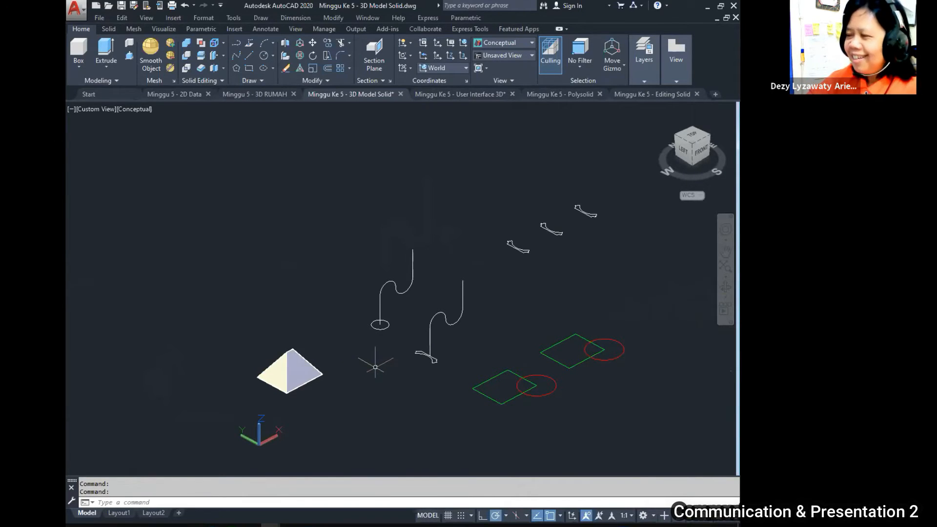
Examine the circle and the irregular closed profile at the bases of the two S-shaped paths.
{"action": "scroll", "coordinate": [265, 335], "scroll_direction": "up", "scroll_amount": 3}
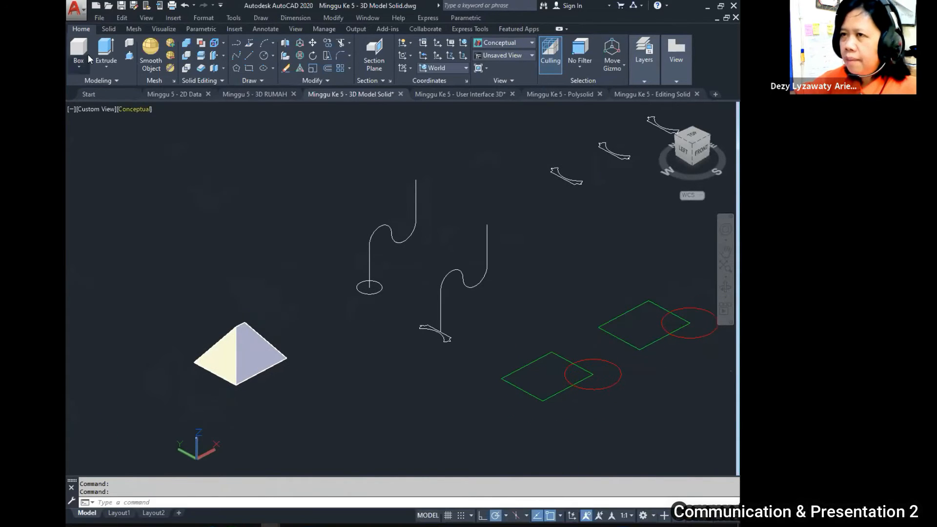
{"action": "middle_click_drag", "start_coordinate": [408, 306], "coordinate": [354, 325]}
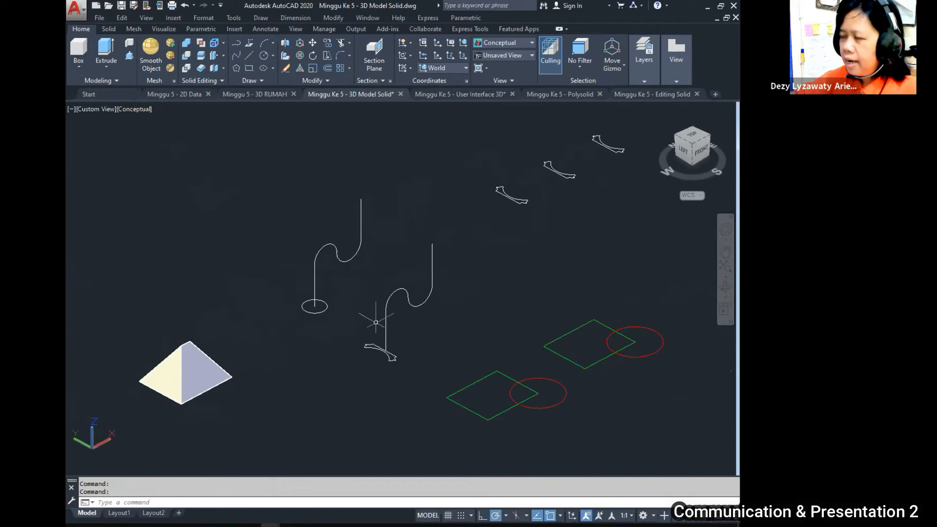
{"action": "scroll", "coordinate": [374, 319], "scroll_direction": "up", "scroll_amount": 3}
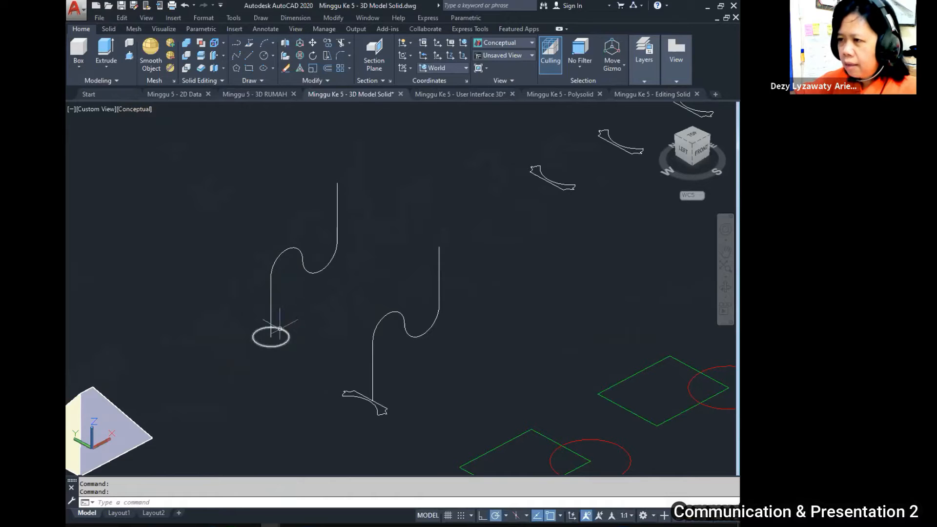
{"action": "middle_click_drag", "start_coordinate": [347, 329], "coordinate": [312, 344], "text": "shift"}
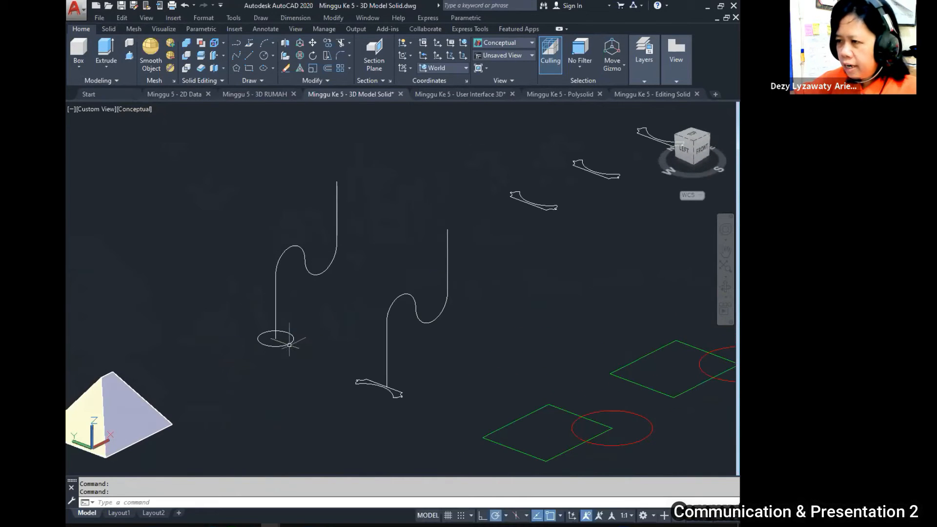
{"action": "left_click", "coordinate": [290, 344]}
{"action": "middle_click_drag", "start_coordinate": [397, 391], "coordinate": [387, 385]}
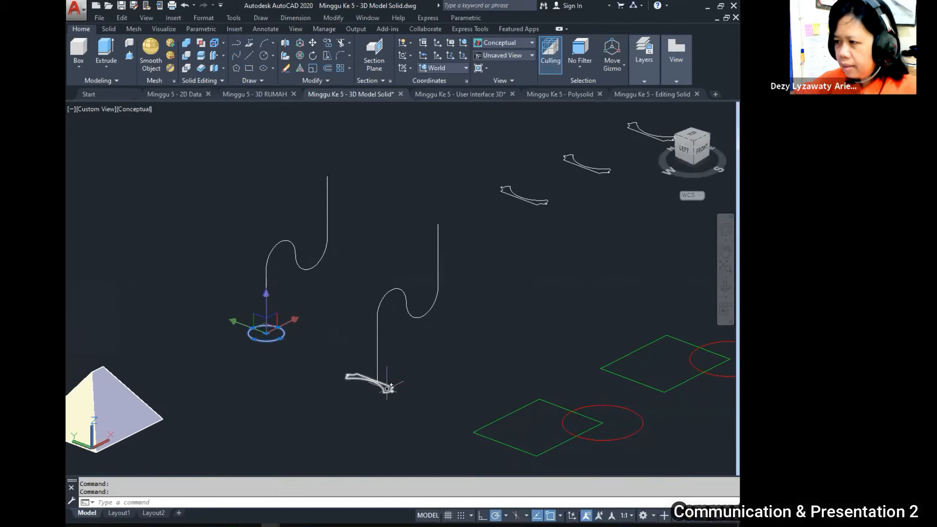
{"action": "key", "text": "Escape"}
{"action": "left_click", "coordinate": [305, 270]}
{"action": "key", "text": "Escape"}
{"action": "middle_click_drag", "start_coordinate": [347, 330], "coordinate": [331, 306], "text": "shift"}
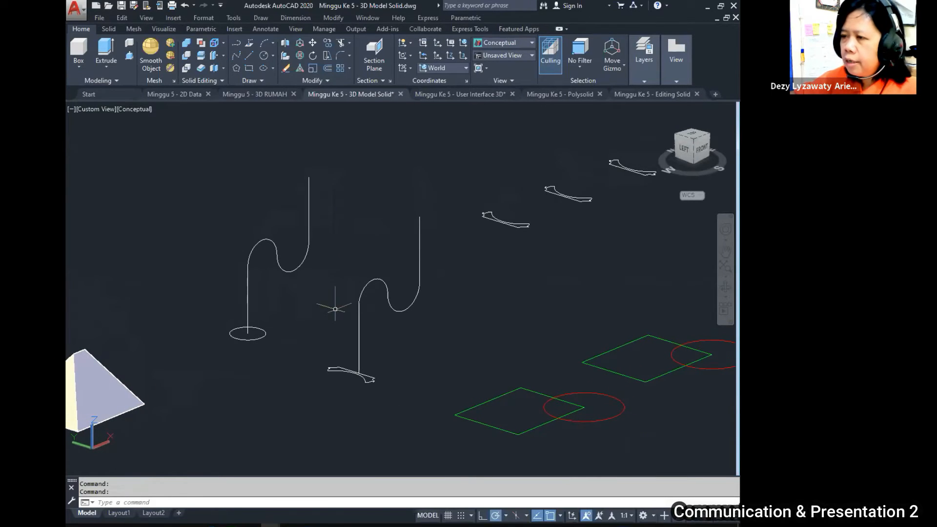
Extrude the white circle along its S-shaped curve with the Path option to form a bent pipe.
{"action": "left_click", "coordinate": [109, 58]}
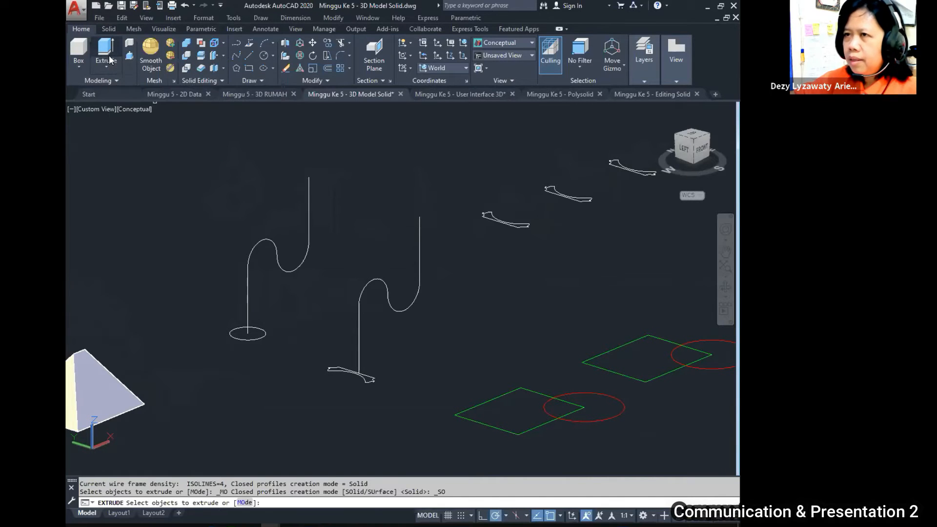
{"action": "left_click", "coordinate": [264, 336]}
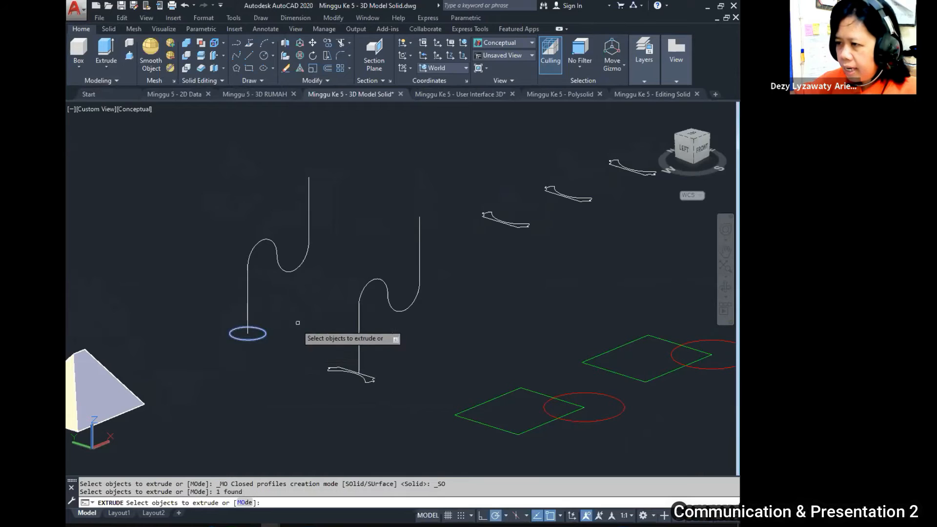
{"action": "key", "text": "Return"}
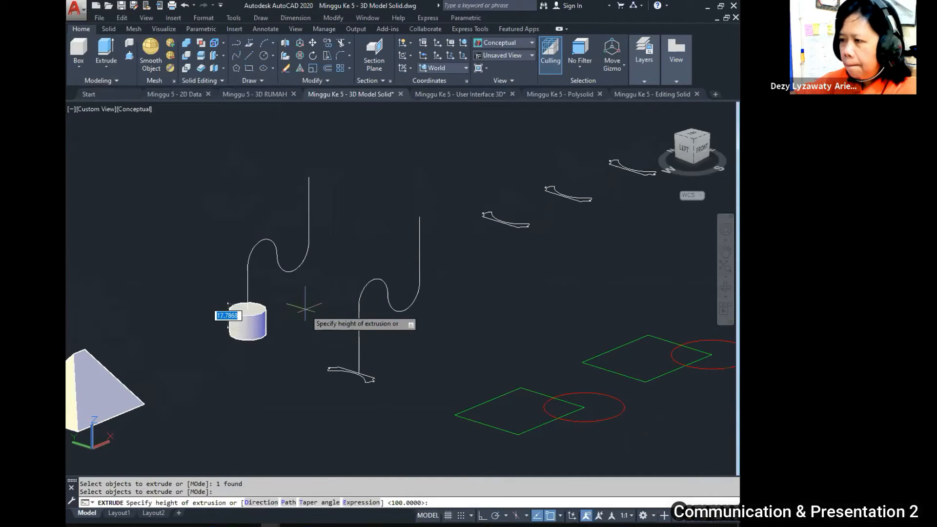
{"action": "type", "text": "p"}
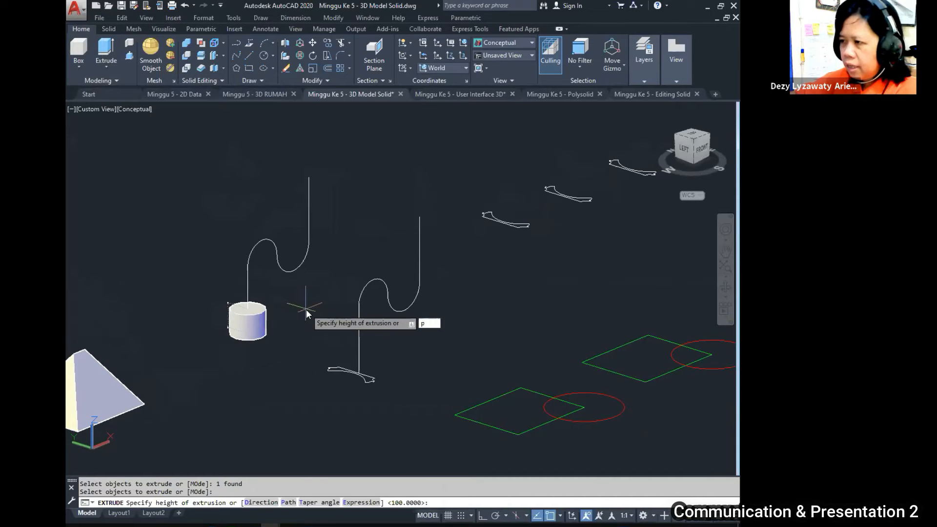
{"action": "key", "text": "Return"}
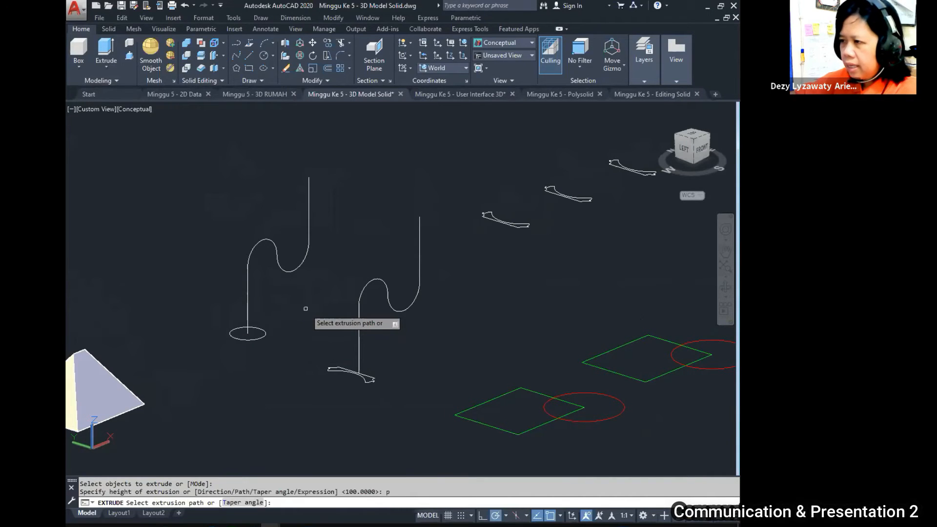
{"action": "left_click", "coordinate": [285, 270]}
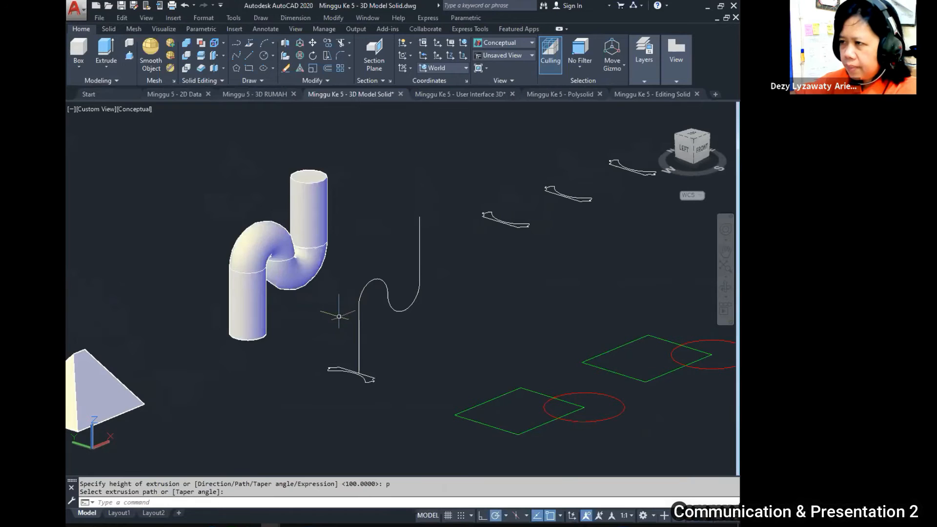
Extrude the irregular closed profile along its S-shaped curve using the Path option.
{"action": "left_click", "coordinate": [117, 59]}
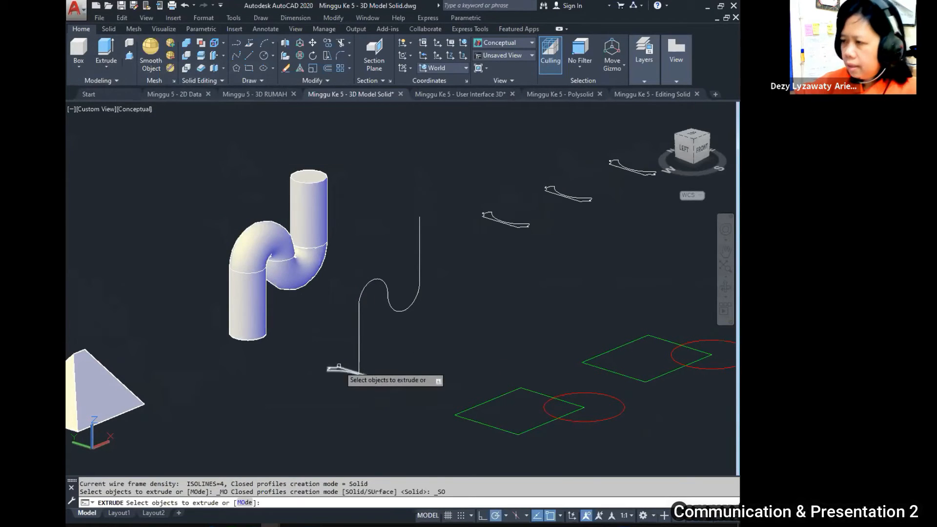
{"action": "left_click", "coordinate": [345, 370]}
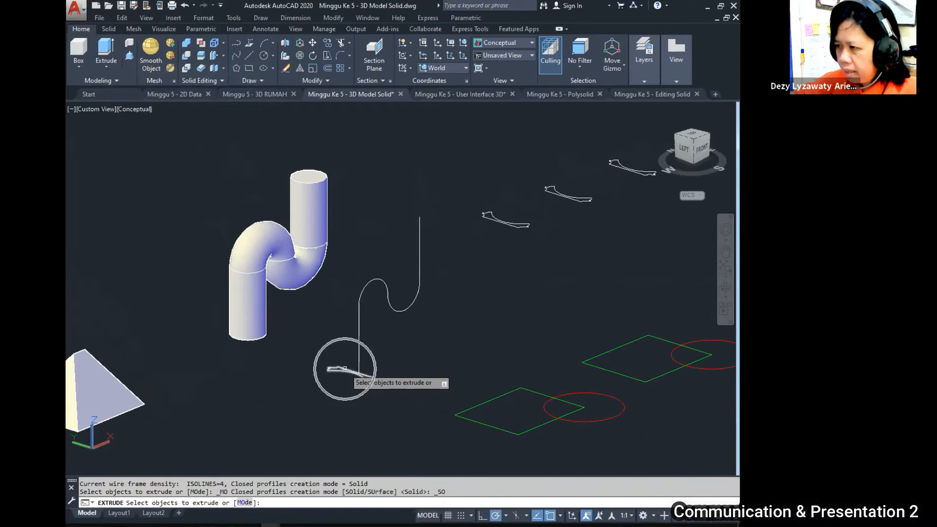
{"action": "key", "text": "Return"}
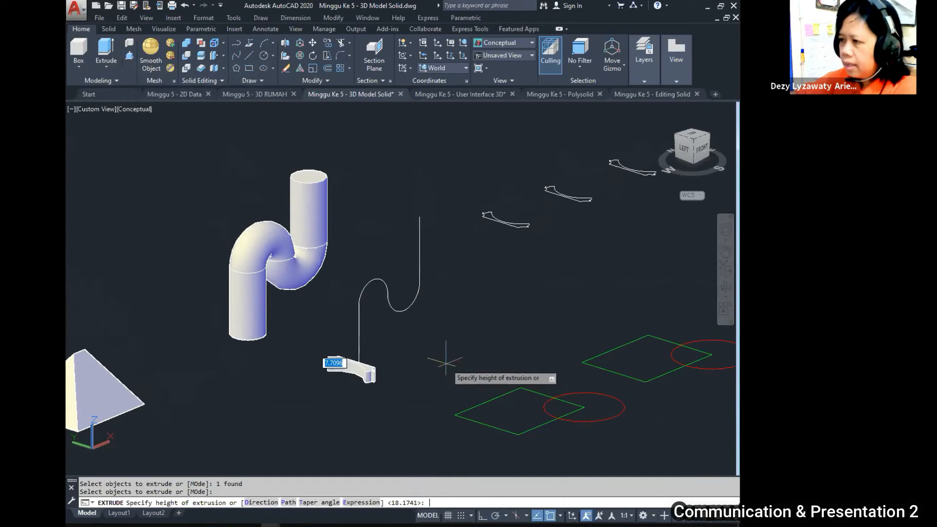
{"action": "type", "text": "p"}
{"action": "key", "text": "Return"}
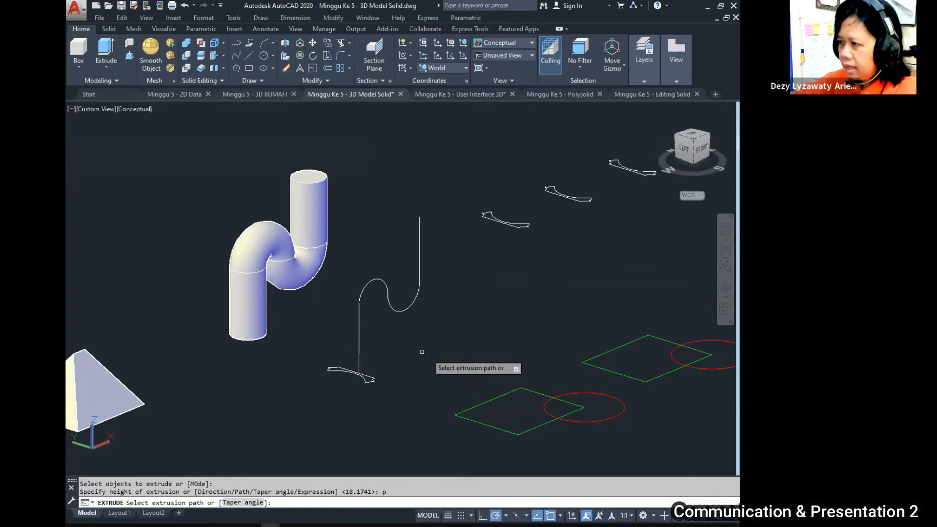
{"action": "left_click", "coordinate": [390, 307]}
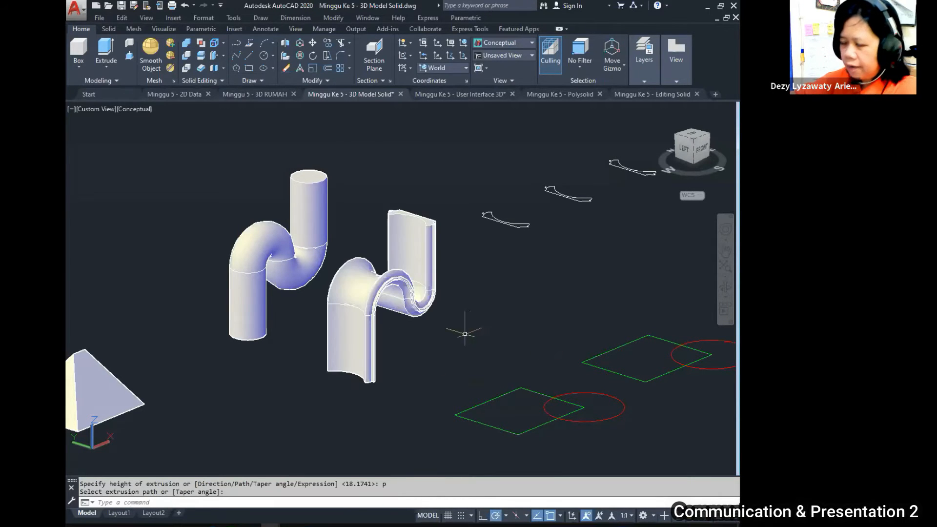
Draw a small rectangle on the ground plane between the pyramid and the green squares with the Rectangle command.
{"action": "middle_click_drag", "start_coordinate": [457, 342], "coordinate": [484, 324], "text": "shift"}
{"action": "scroll", "coordinate": [403, 342], "scroll_direction": "down", "scroll_amount": 2}
{"action": "scroll", "coordinate": [404, 350], "scroll_direction": "up", "scroll_amount": 2}
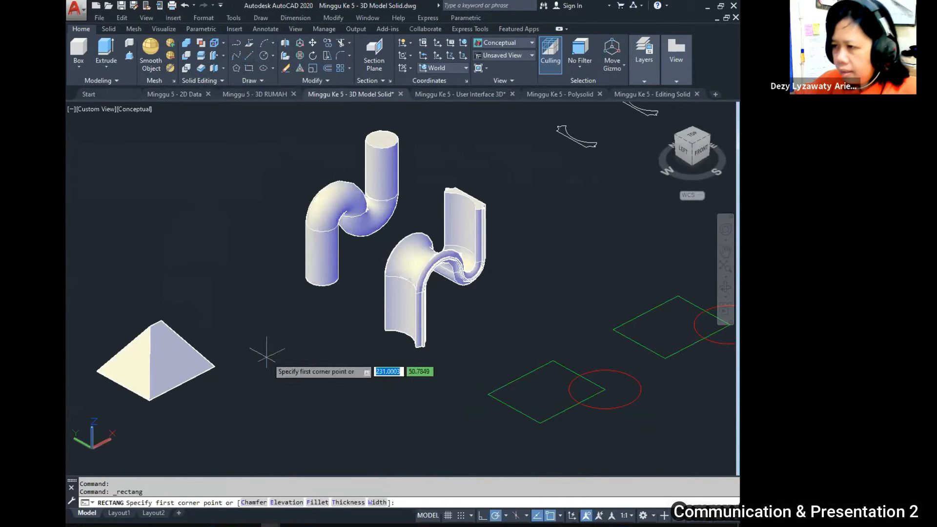
{"action": "left_click", "coordinate": [275, 392]}
{"action": "left_click", "coordinate": [341, 381]}
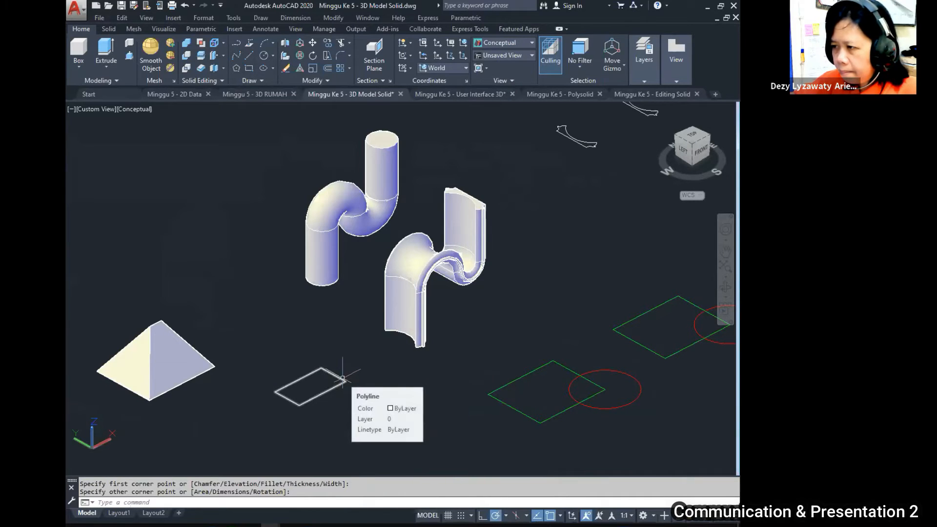
Draw a smaller closed four-sided outline beside the white rectangle from four separate line segments.
{"action": "left_click", "coordinate": [249, 54]}
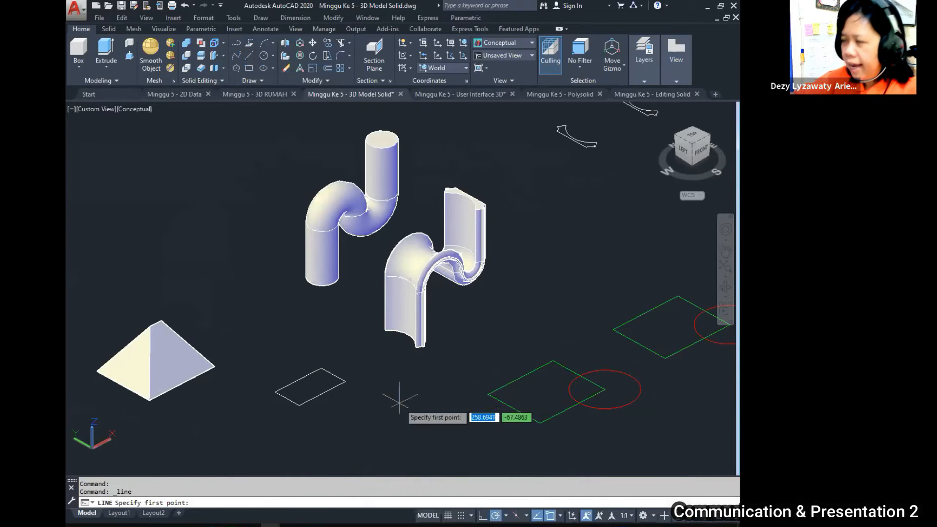
{"action": "middle_click_drag", "start_coordinate": [400, 404], "coordinate": [363, 350]}
{"action": "left_click", "coordinate": [330, 369]}
{"action": "left_click", "coordinate": [353, 357]}
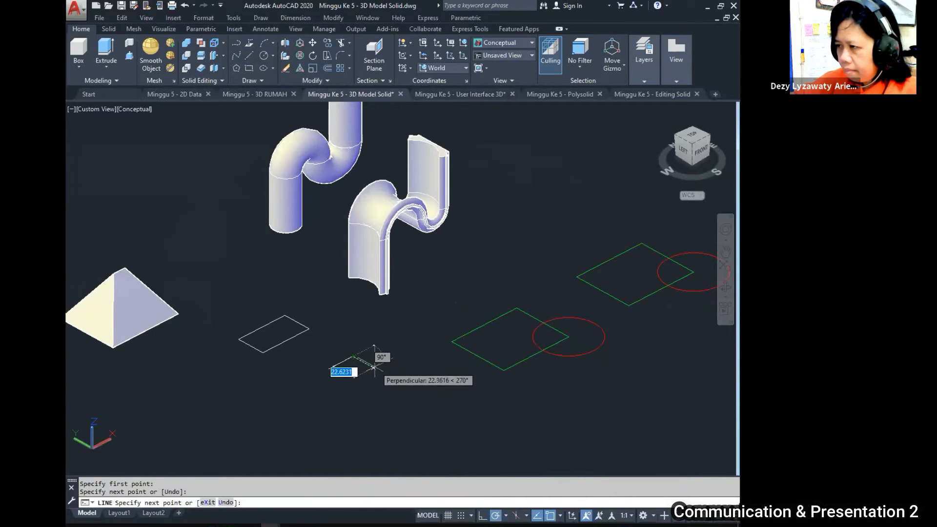
{"action": "left_click", "coordinate": [373, 367]}
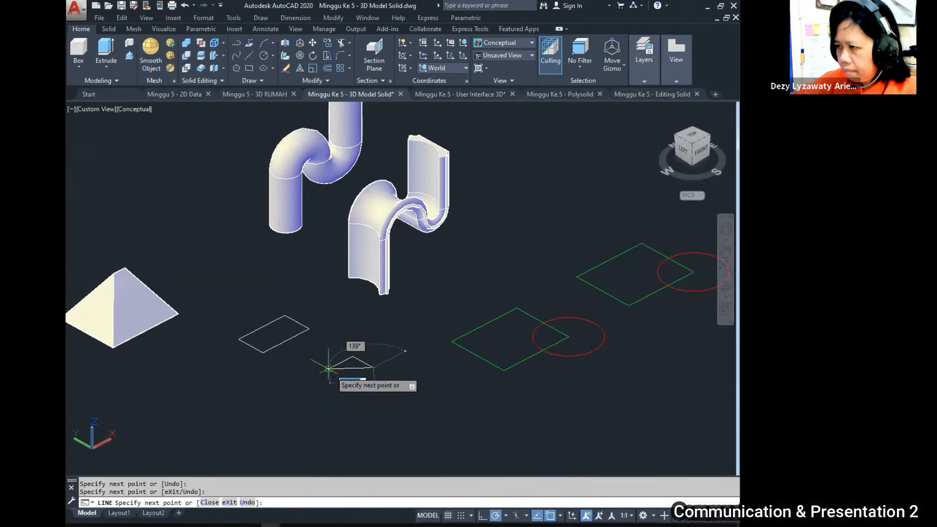
{"action": "left_click", "coordinate": [352, 379]}
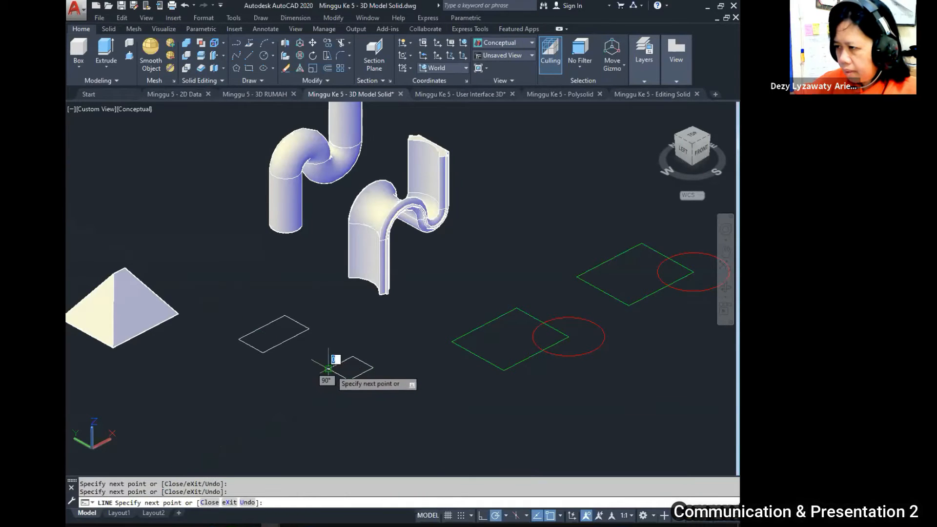
{"action": "left_click", "coordinate": [330, 369]}
{"action": "key", "text": "Return"}
Select the sides of the small line-drawn outline one by one to check whether they are separate objects, then clear the selection.
{"action": "scroll", "coordinate": [342, 362], "scroll_direction": "up", "scroll_amount": 3}
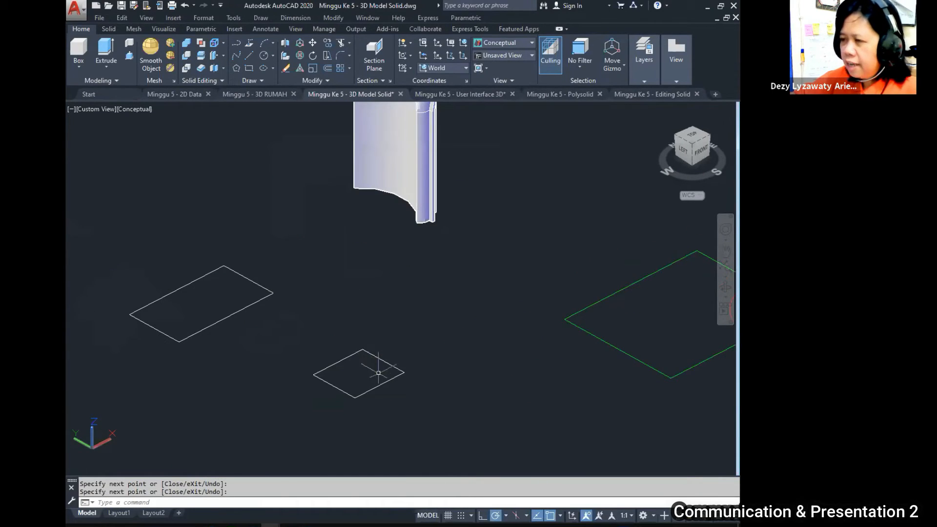
{"action": "left_click", "coordinate": [393, 366]}
{"action": "left_click", "coordinate": [390, 380]}
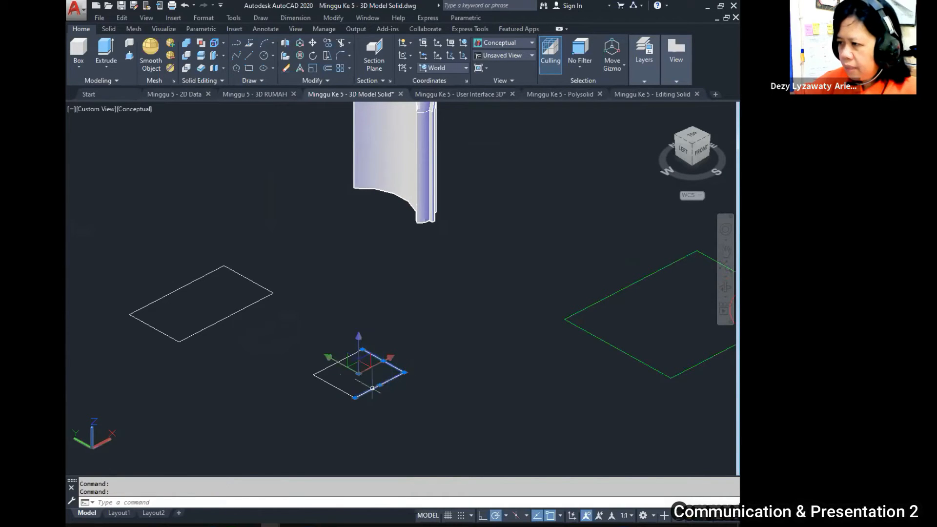
{"action": "left_click", "coordinate": [340, 361]}
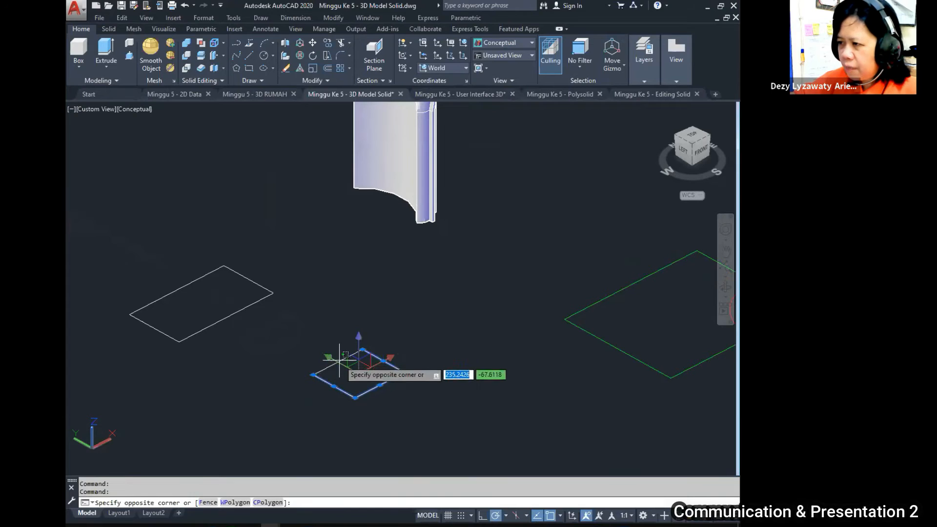
{"action": "scroll", "coordinate": [410, 359], "scroll_direction": "down", "scroll_amount": 5}
{"action": "key", "text": "Escape"}
{"action": "scroll", "coordinate": [391, 371], "scroll_direction": "down", "scroll_amount": 2}
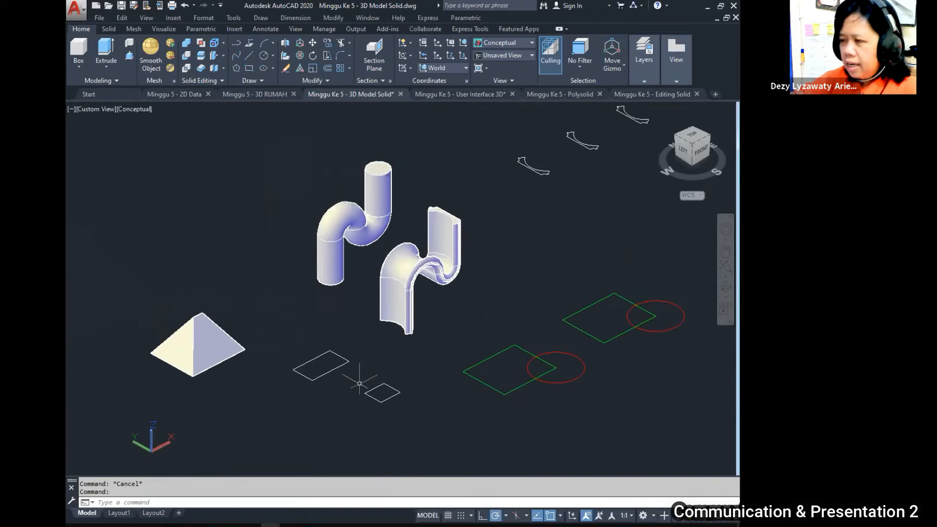
Extrude the white polyline rectangle upward by about 24 units.
{"action": "scroll", "coordinate": [336, 363], "scroll_direction": "up", "scroll_amount": 4}
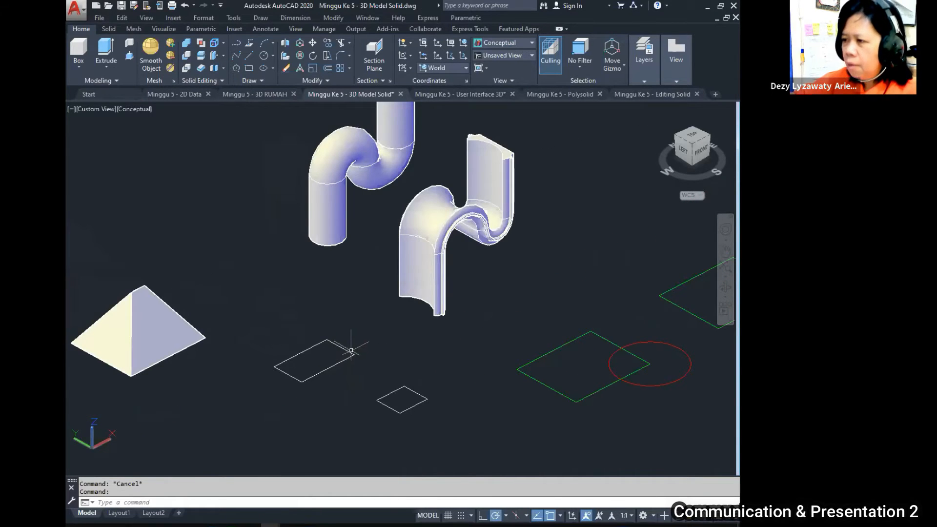
{"action": "left_click", "coordinate": [106, 68]}
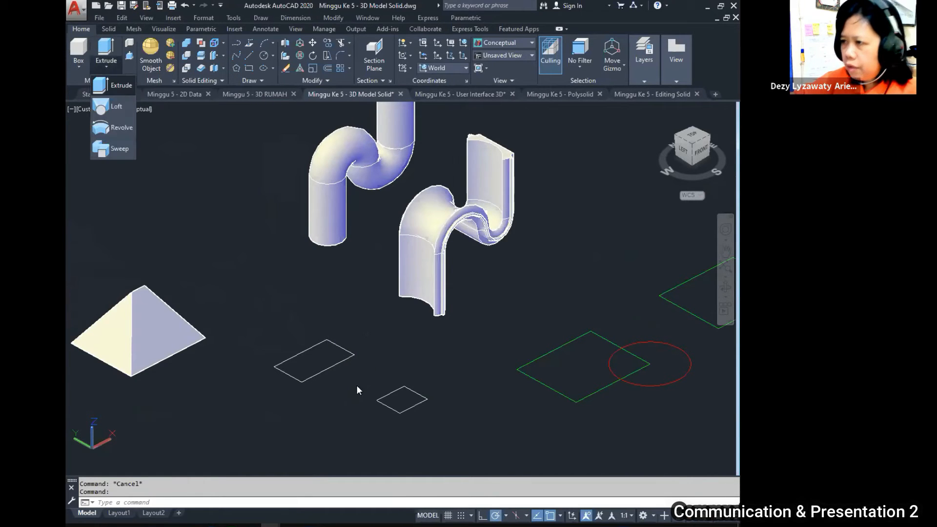
{"action": "left_click", "coordinate": [122, 86]}
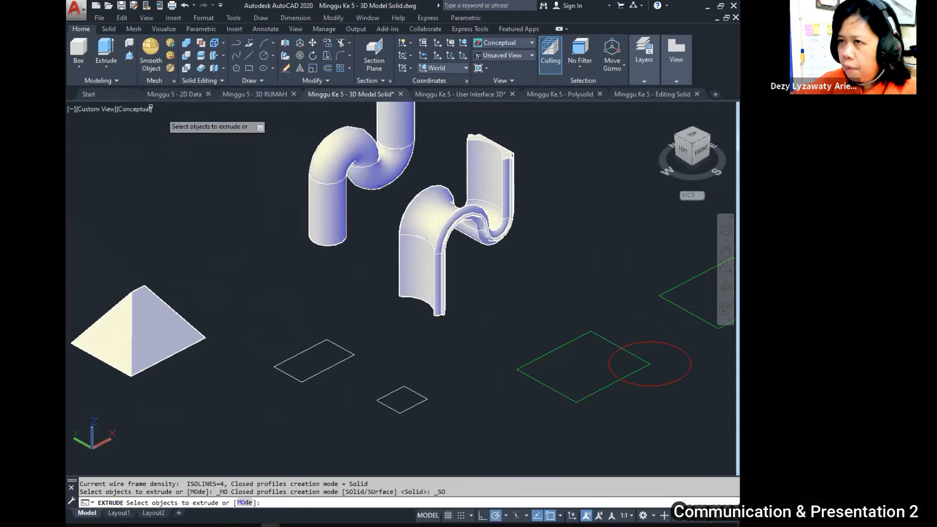
{"action": "left_click", "coordinate": [352, 355]}
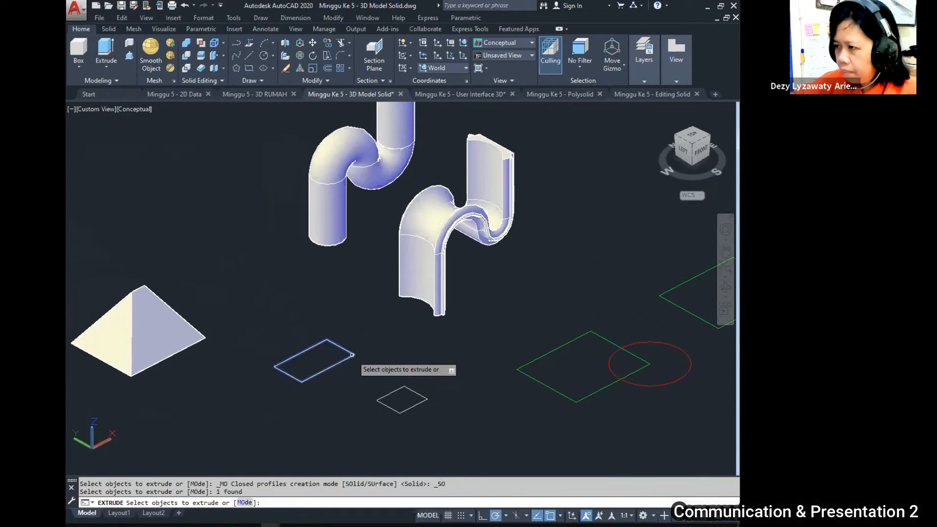
{"action": "key", "text": "Return"}
{"action": "left_click", "coordinate": [380, 330]}
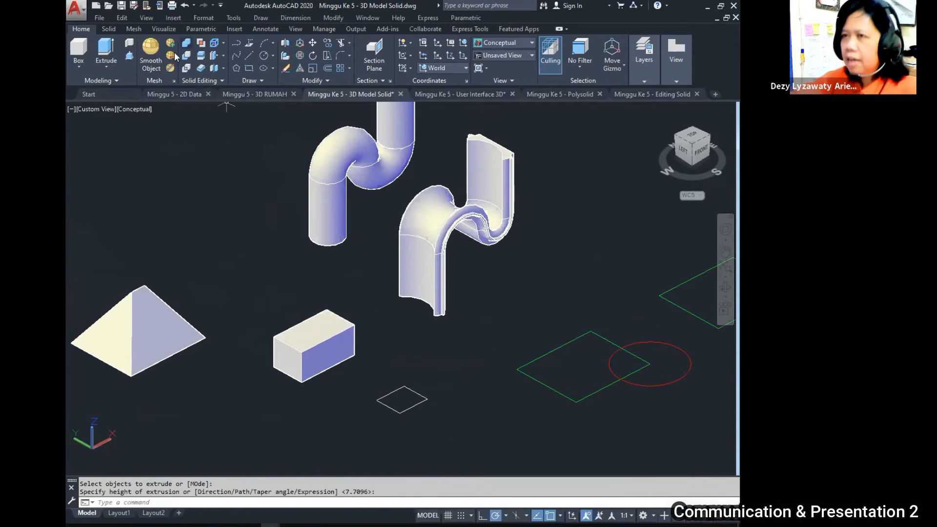
Extrude all four lines of the small outline together to a height of about 25 units.
{"action": "left_click", "coordinate": [103, 51]}
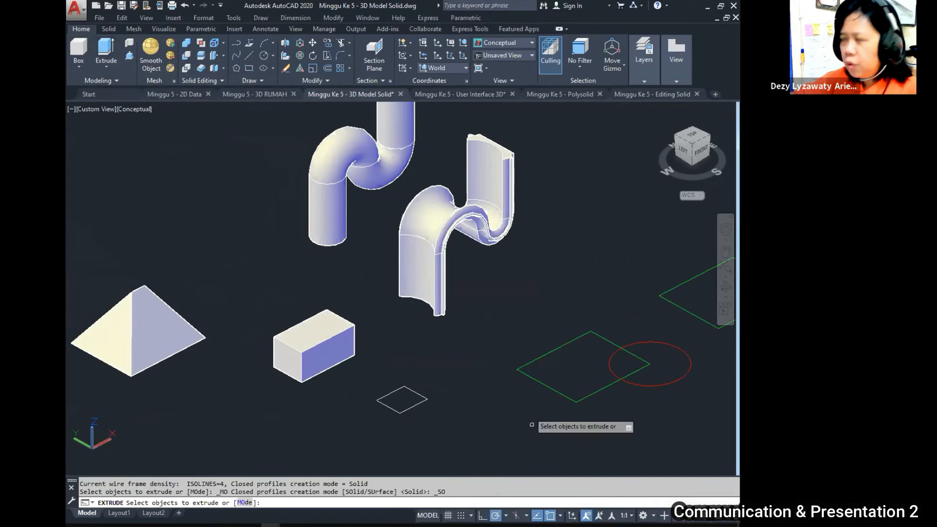
{"action": "left_click", "coordinate": [383, 403]}
{"action": "left_click", "coordinate": [395, 391]}
{"action": "left_click", "coordinate": [410, 389]}
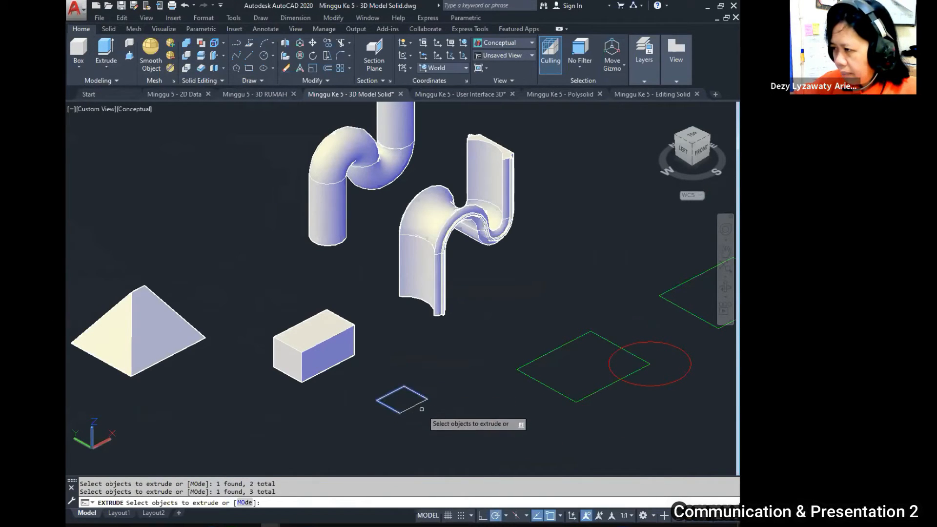
{"action": "left_click", "coordinate": [420, 405]}
{"action": "key", "text": "Return"}
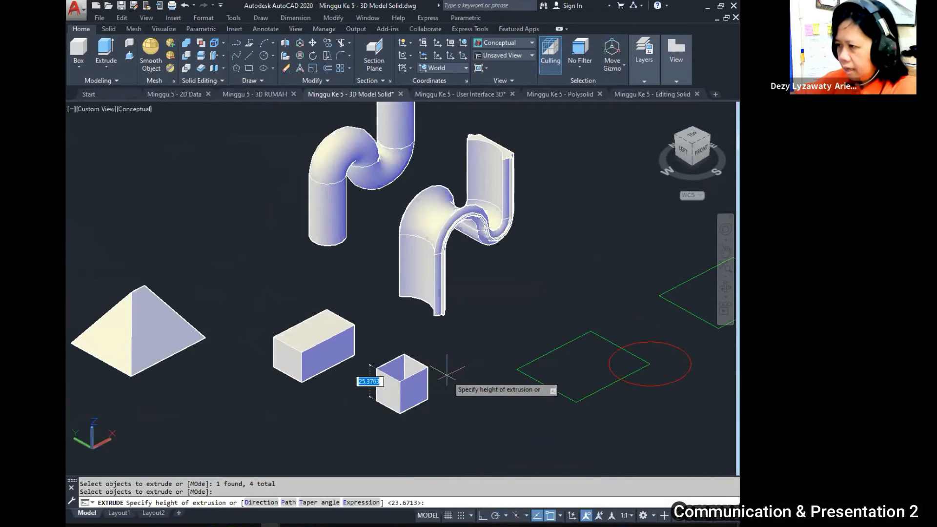
{"action": "left_click", "coordinate": [447, 376]}
Examine the extruded rectangle and the extruded line outline from several angles to compare a solid with surfaces.
{"action": "middle_click_drag", "start_coordinate": [431, 386], "coordinate": [446, 386], "text": "shift"}
{"action": "scroll", "coordinate": [434, 386], "scroll_direction": "up", "scroll_amount": 3}
{"action": "scroll", "coordinate": [462, 359], "scroll_direction": "down", "scroll_amount": 2}
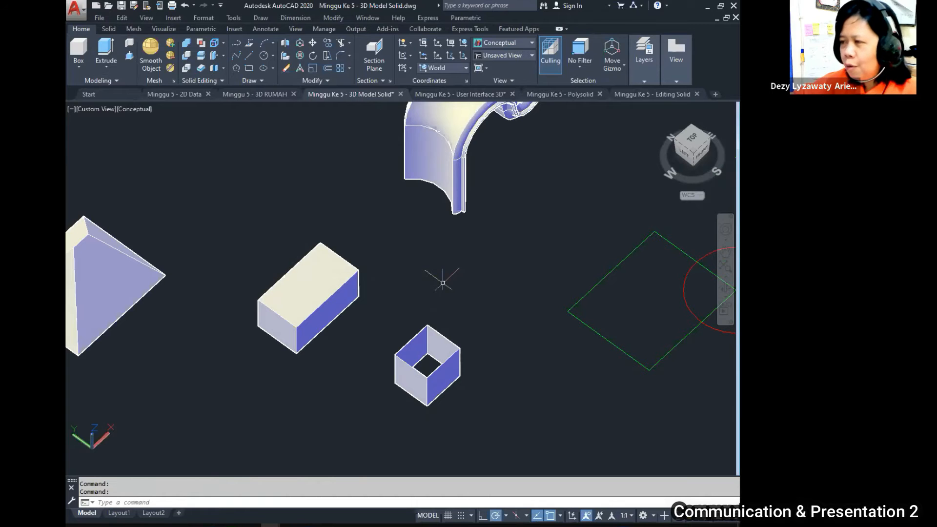
{"action": "middle_click_drag", "start_coordinate": [443, 357], "coordinate": [473, 334], "text": "shift"}
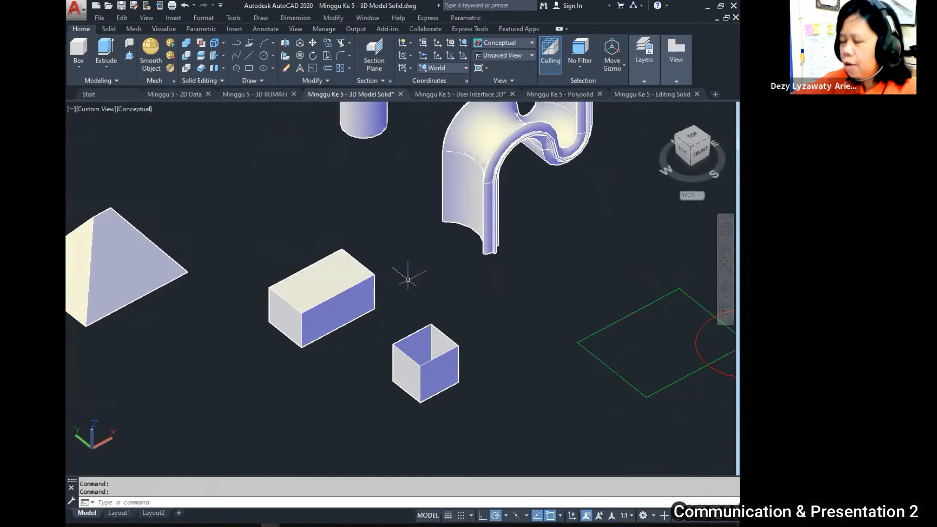
{"action": "middle_click_drag", "start_coordinate": [470, 351], "coordinate": [446, 393], "text": "shift"}
{"action": "scroll", "coordinate": [468, 386], "scroll_direction": "up", "scroll_amount": 2}
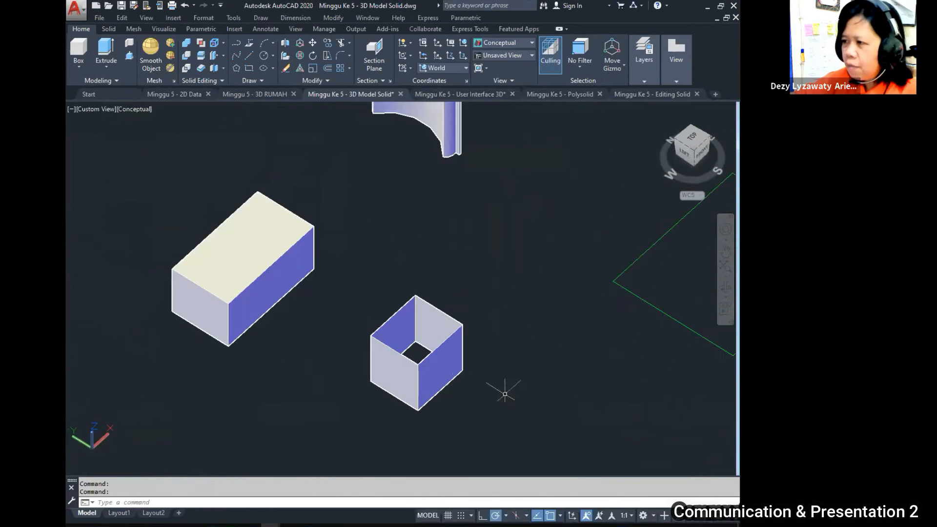
{"action": "middle_click_drag", "start_coordinate": [505, 394], "coordinate": [435, 349]}
{"action": "scroll", "coordinate": [434, 350], "scroll_direction": "down", "scroll_amount": 4}
{"action": "scroll", "coordinate": [434, 349], "scroll_direction": "up", "scroll_amount": 4}
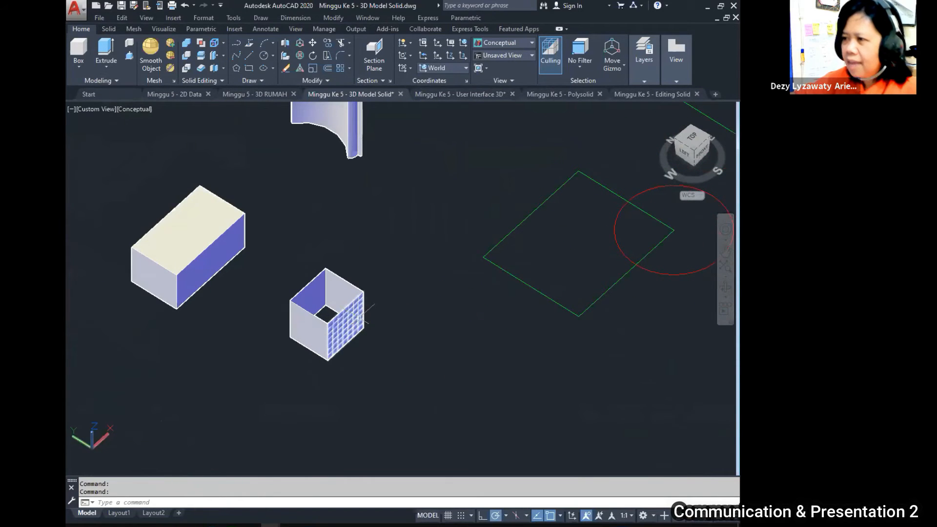
{"action": "middle_click_drag", "start_coordinate": [391, 343], "coordinate": [391, 313]}
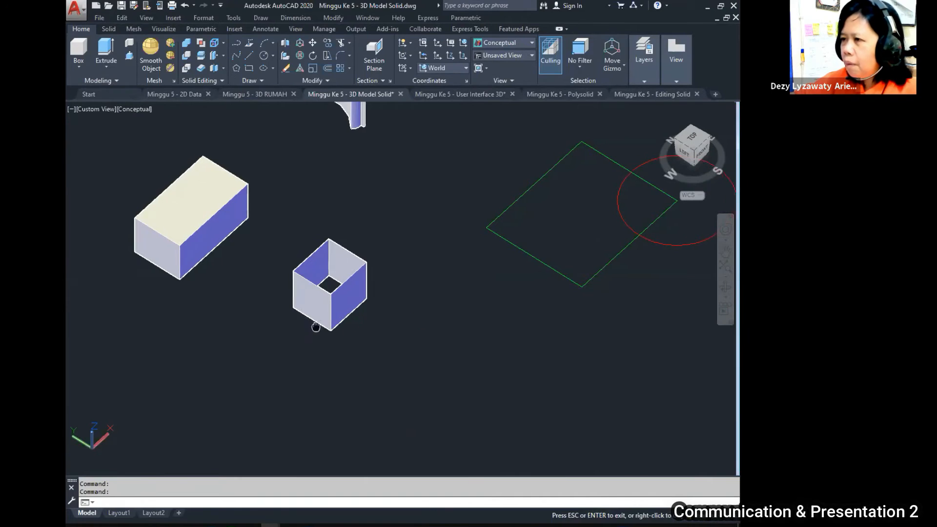
Draw another closed four-sided outline from separate line segments in the empty area in front of the solid block.
{"action": "middle_click_drag", "start_coordinate": [314, 324], "coordinate": [445, 308]}
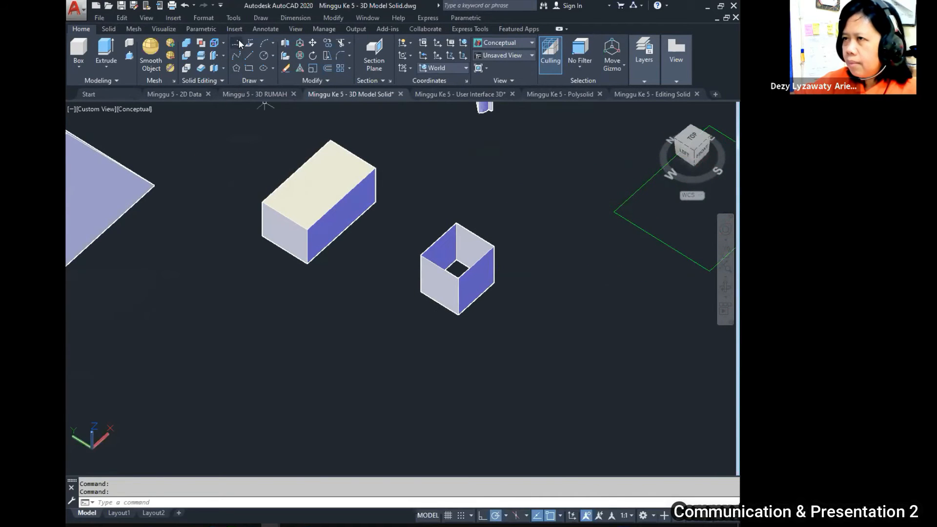
{"action": "left_click", "coordinate": [249, 55]}
{"action": "left_click", "coordinate": [267, 364]}
{"action": "left_click", "coordinate": [301, 333]}
{"action": "left_click", "coordinate": [344, 359]}
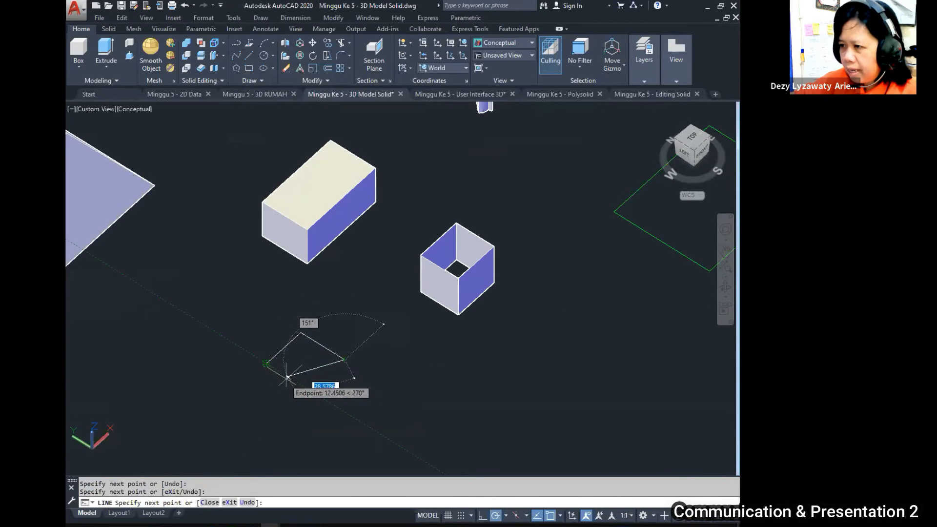
{"action": "left_click", "coordinate": [309, 390]}
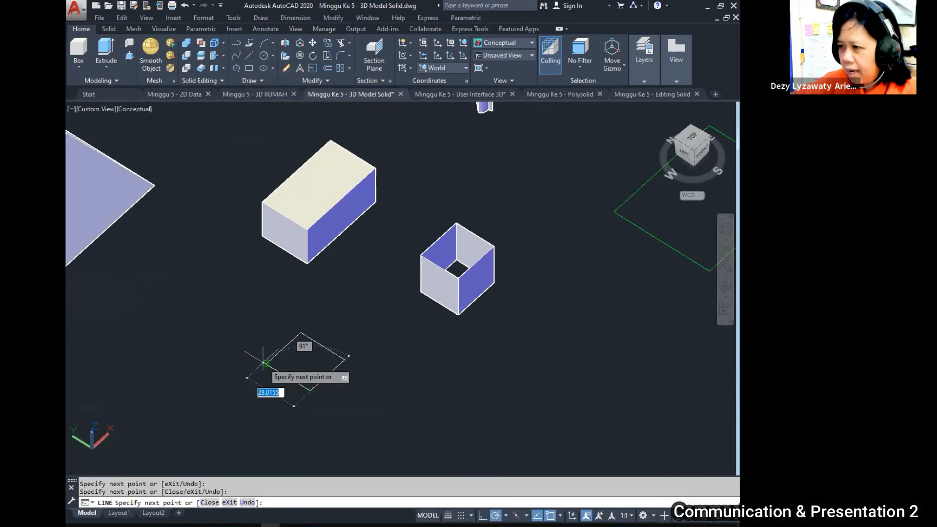
{"action": "left_click", "coordinate": [265, 363]}
{"action": "key", "text": "Return"}
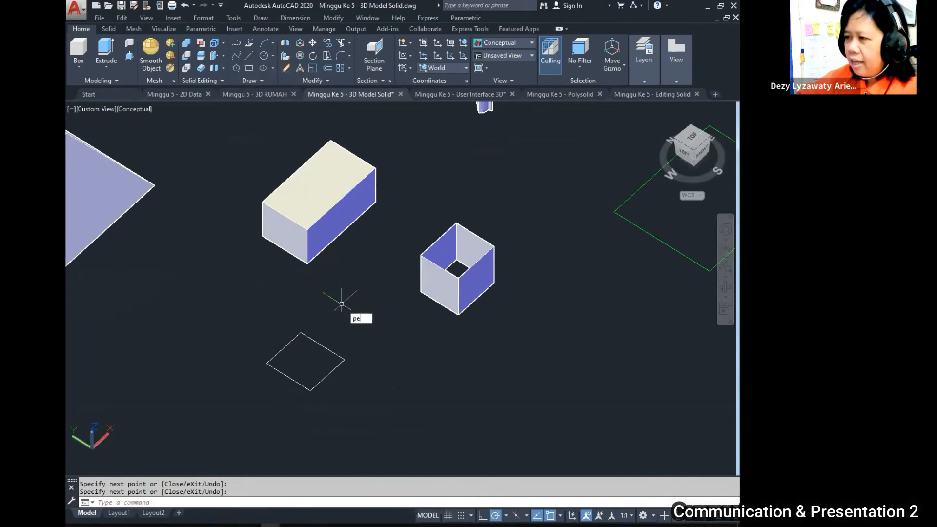
Join the four separate lines of the small outline into one closed polyline with Polyline Edit.
{"action": "type", "text": "pe"}
{"action": "key", "text": "Return"}
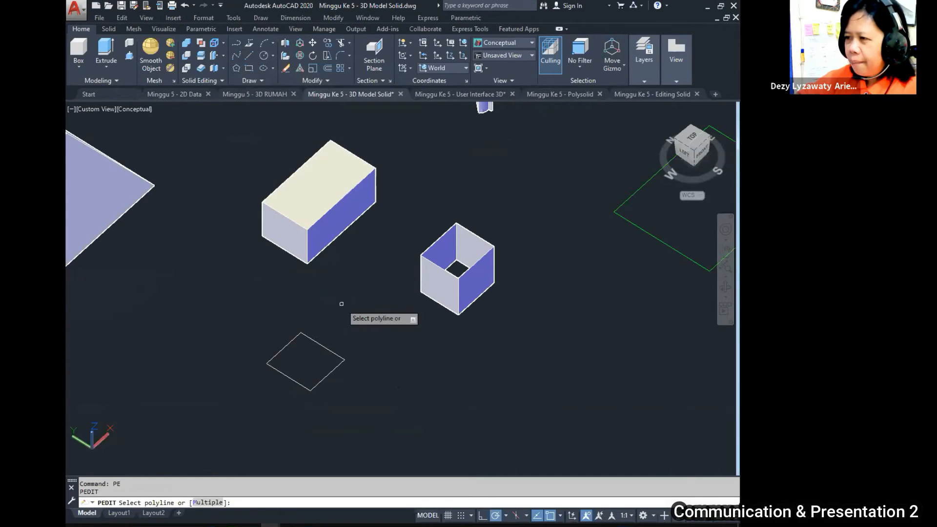
{"action": "left_click", "coordinate": [322, 343]}
{"action": "key", "text": "Return"}
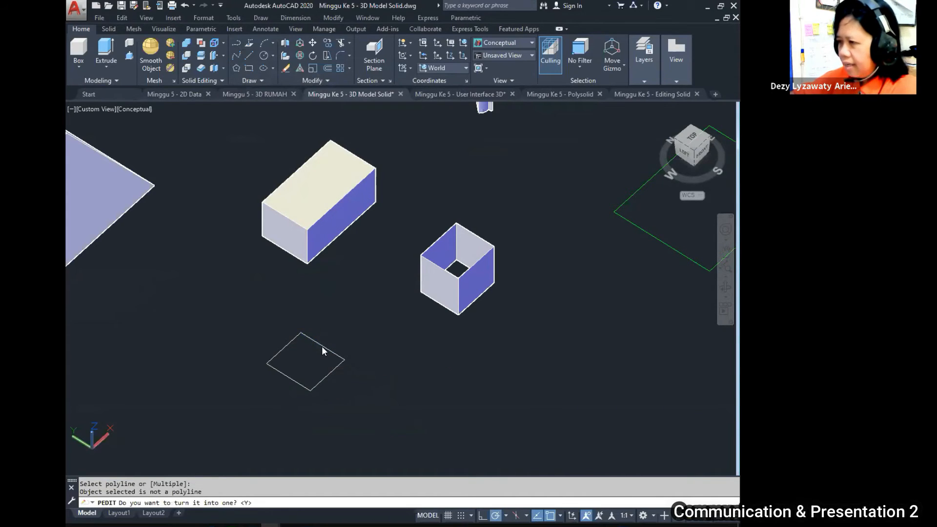
{"action": "type", "text": "J"}
{"action": "key", "text": "Return"}
{"action": "left_click", "coordinate": [322, 344]}
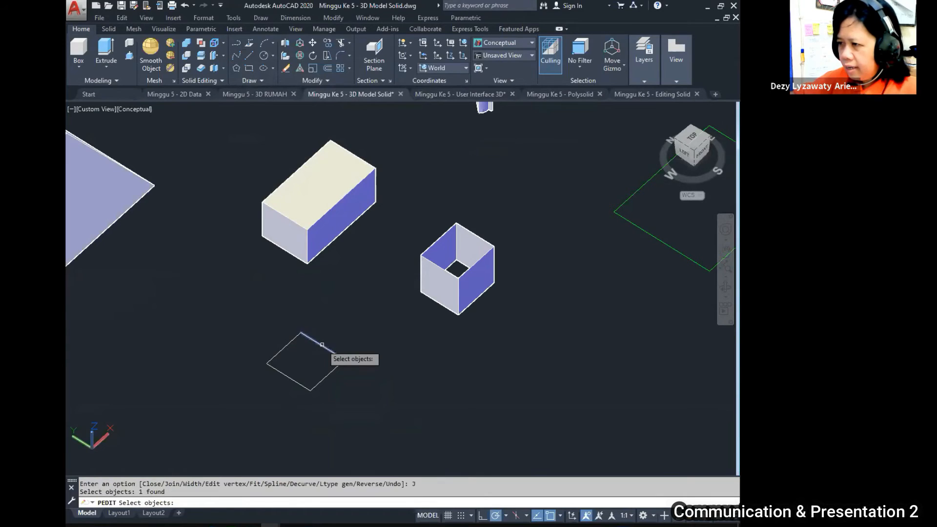
{"action": "left_click", "coordinate": [329, 375]}
{"action": "left_click", "coordinate": [303, 386]}
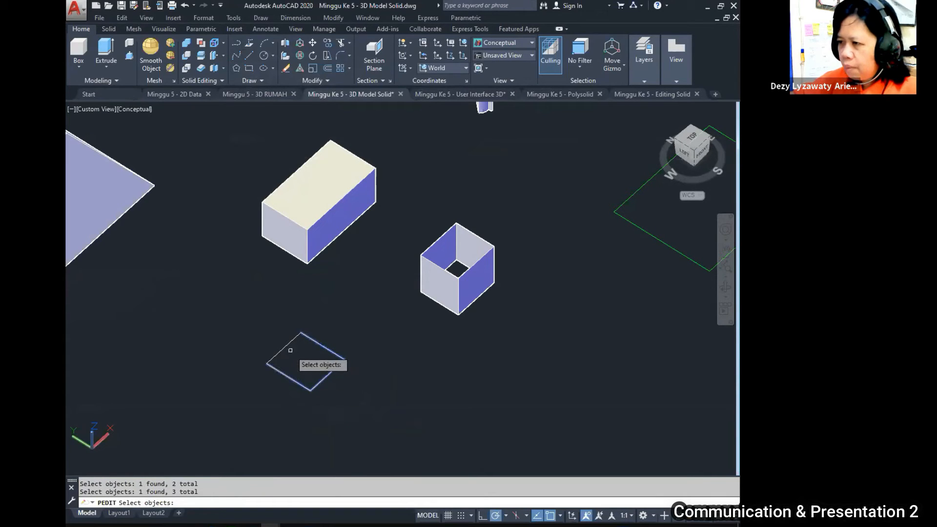
{"action": "left_click", "coordinate": [289, 345]}
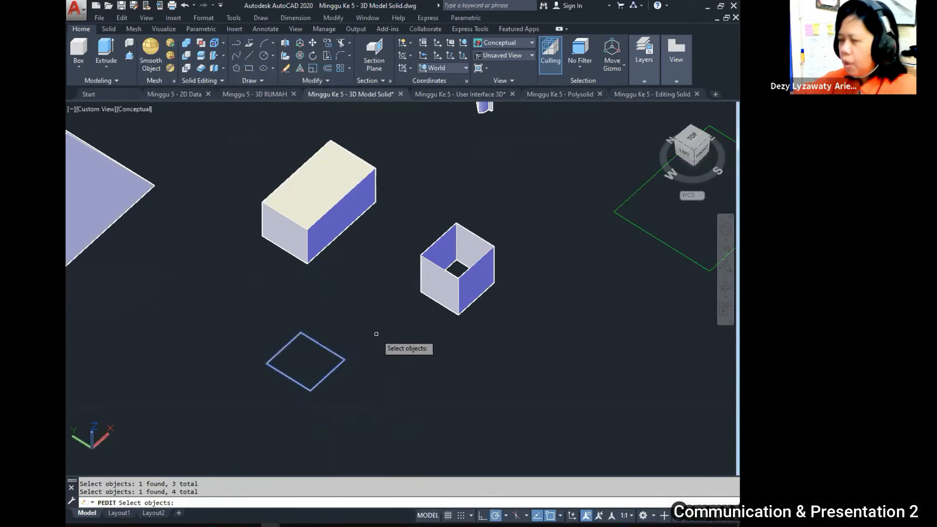
{"action": "key", "text": "Return"}
{"action": "key", "text": "Return"}
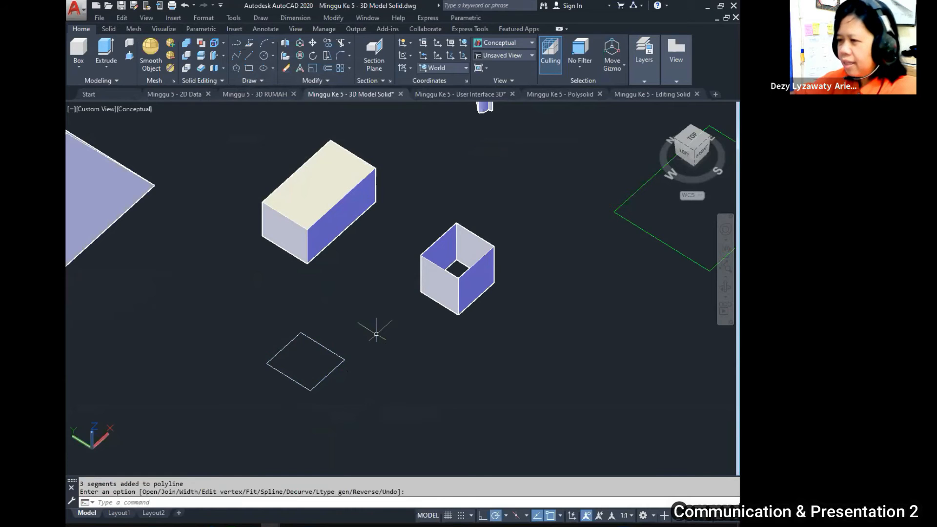
Extrude the joined four-sided outline upward into a block, picking the height freehand.
{"action": "left_click", "coordinate": [106, 51]}
{"action": "left_click", "coordinate": [338, 355]}
{"action": "right_click", "coordinate": [361, 343]}
{"action": "left_click", "coordinate": [389, 347]}
{"action": "left_click", "coordinate": [408, 337]}
Examine the extruded block beside the open box made from separate lines, and view the three curved profiles beyond them.
{"action": "scroll", "coordinate": [408, 337], "scroll_direction": "down", "scroll_amount": 2}
{"action": "middle_click_drag", "start_coordinate": [408, 327], "coordinate": [391, 397]}
{"action": "mouse_move", "coordinate": [438, 364]}
{"action": "middle_mouse_down"}
{"action": "mouse_move", "coordinate": [437, 347]}
{"action": "mouse_move", "coordinate": [428, 361]}
{"action": "middle_mouse_up"}
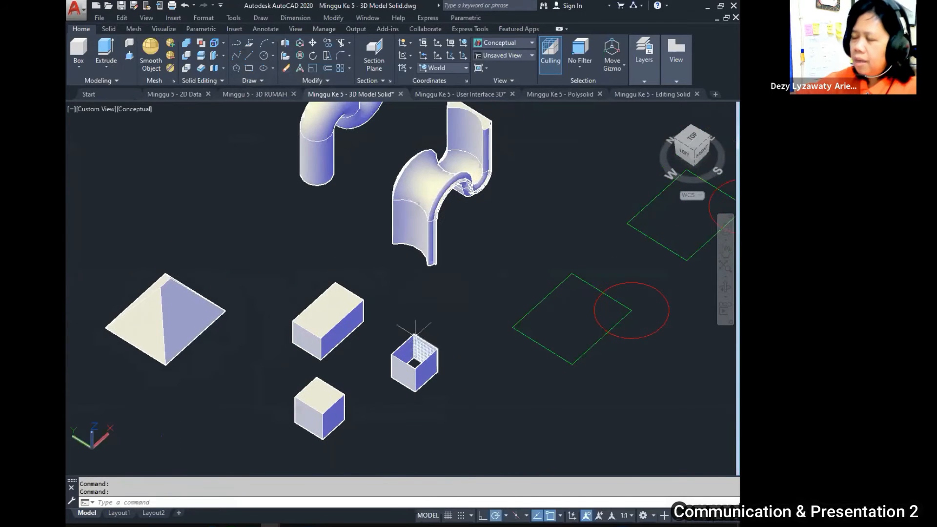
{"action": "middle_click_drag", "start_coordinate": [435, 328], "coordinate": [361, 337]}
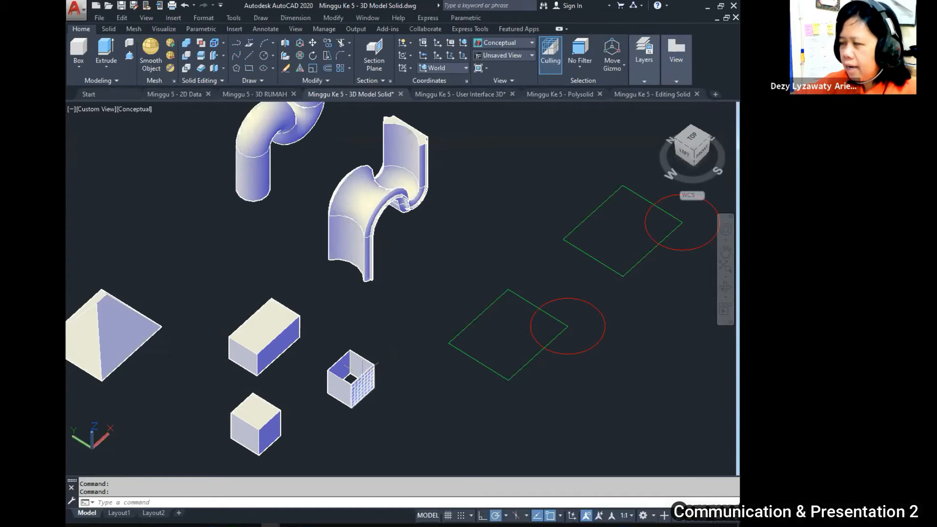
{"action": "scroll", "coordinate": [433, 314], "scroll_direction": "down", "scroll_amount": 3}
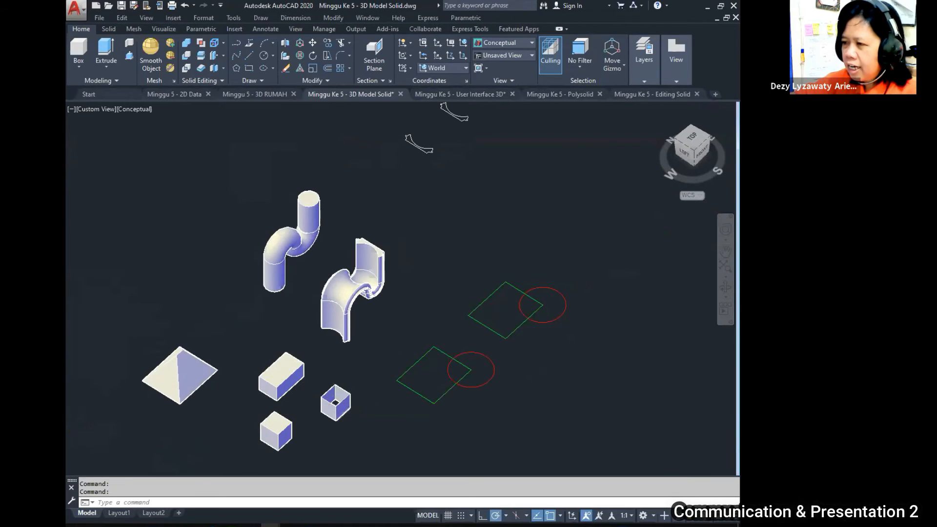
{"action": "scroll", "coordinate": [352, 395], "scroll_direction": "up", "scroll_amount": 3}
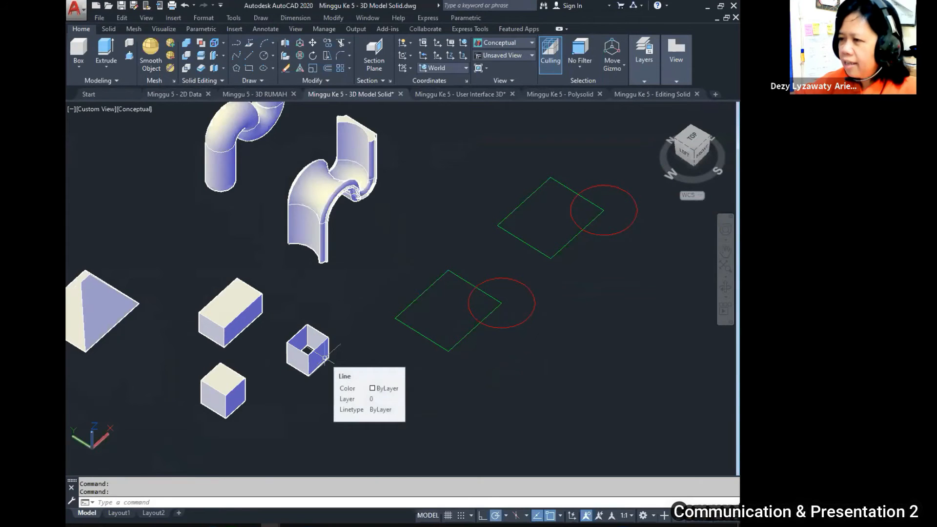
{"action": "scroll", "coordinate": [325, 358], "scroll_direction": "down", "scroll_amount": 2}
{"action": "middle_click_drag", "start_coordinate": [449, 184], "coordinate": [412, 251]}
{"action": "middle_click_drag", "start_coordinate": [349, 311], "coordinate": [311, 365]}
{"action": "scroll", "coordinate": [346, 180], "scroll_direction": "up", "scroll_amount": 5}
{"action": "middle_click_drag", "start_coordinate": [452, 291], "coordinate": [415, 246]}
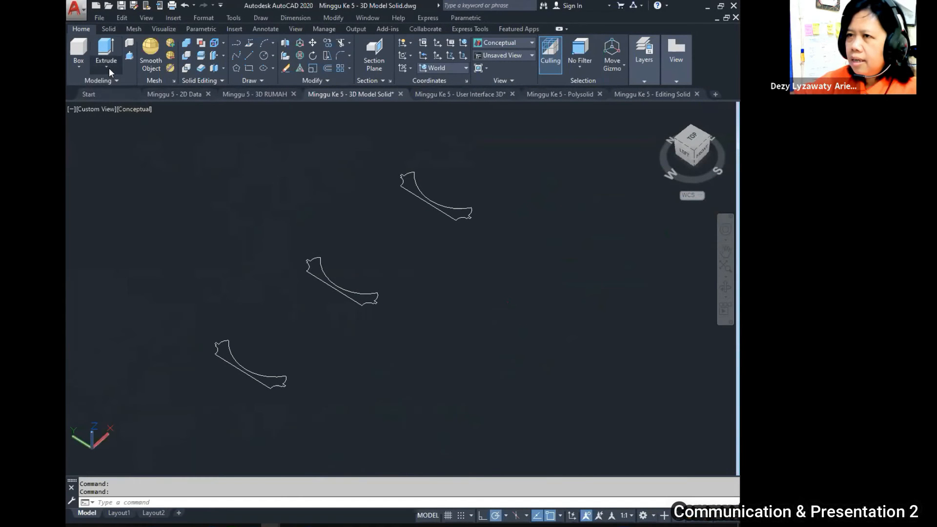
Revolve the nearest curved profile through 360 degrees about its own straight edge.
{"action": "left_click", "coordinate": [109, 68]}
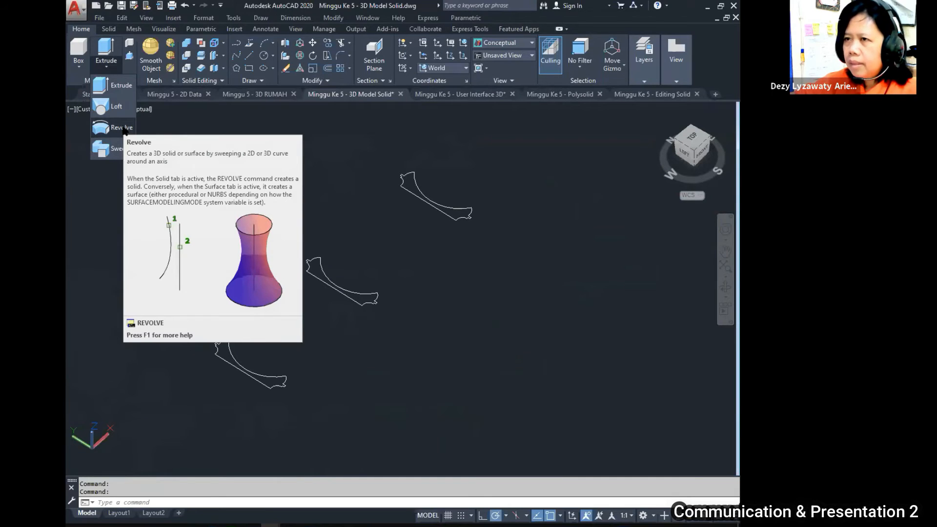
{"action": "left_click", "coordinate": [270, 16]}
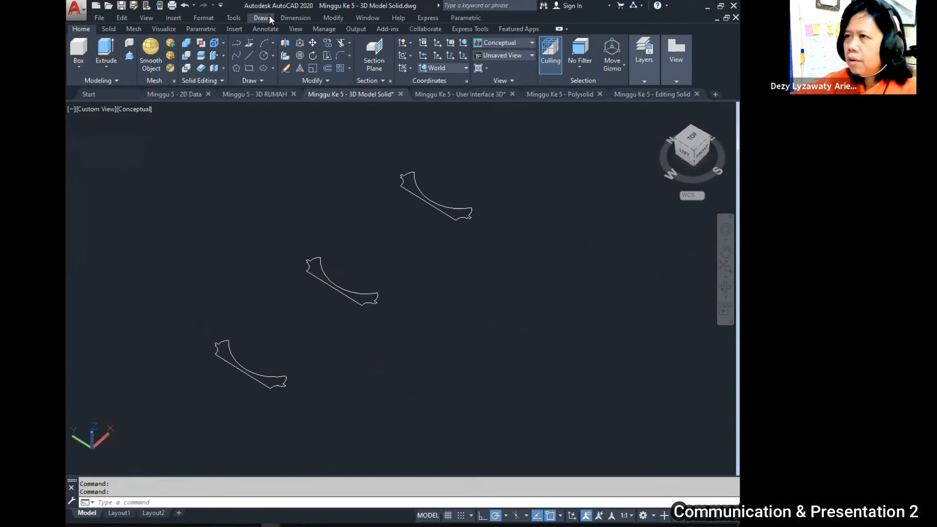
{"action": "left_click", "coordinate": [264, 19]}
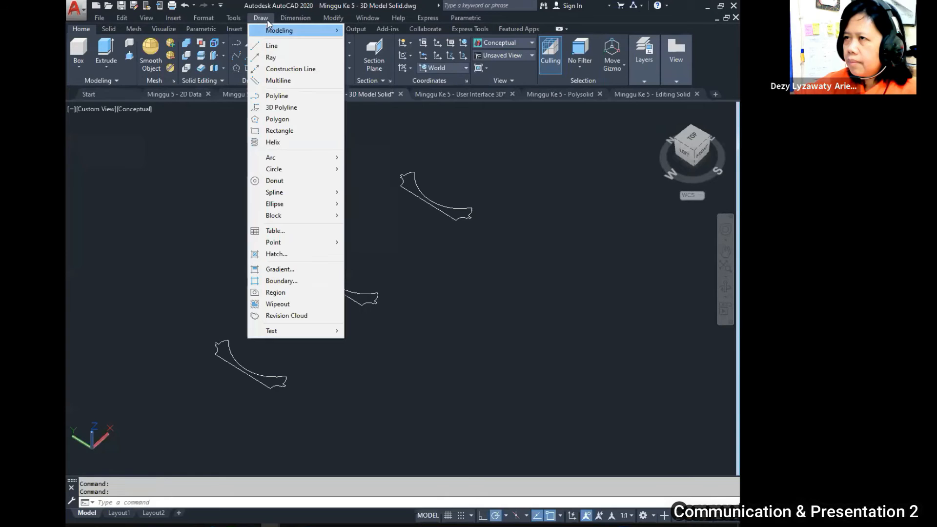
{"action": "mouse_move", "coordinate": [269, 31]}
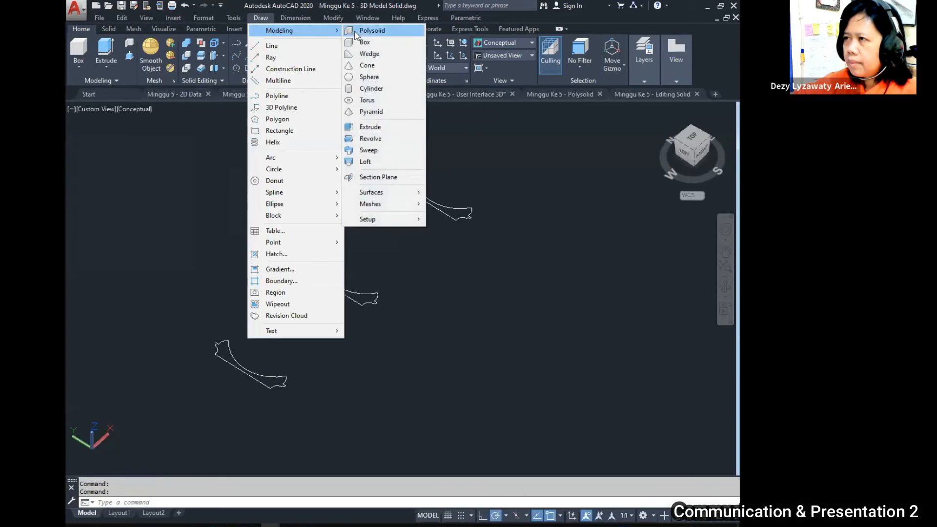
{"action": "left_click", "coordinate": [369, 139]}
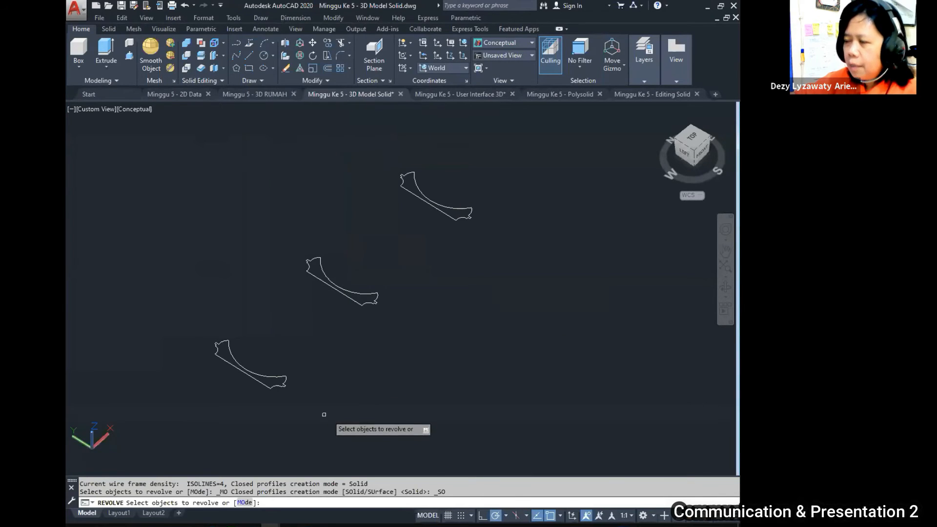
{"action": "left_click", "coordinate": [282, 385]}
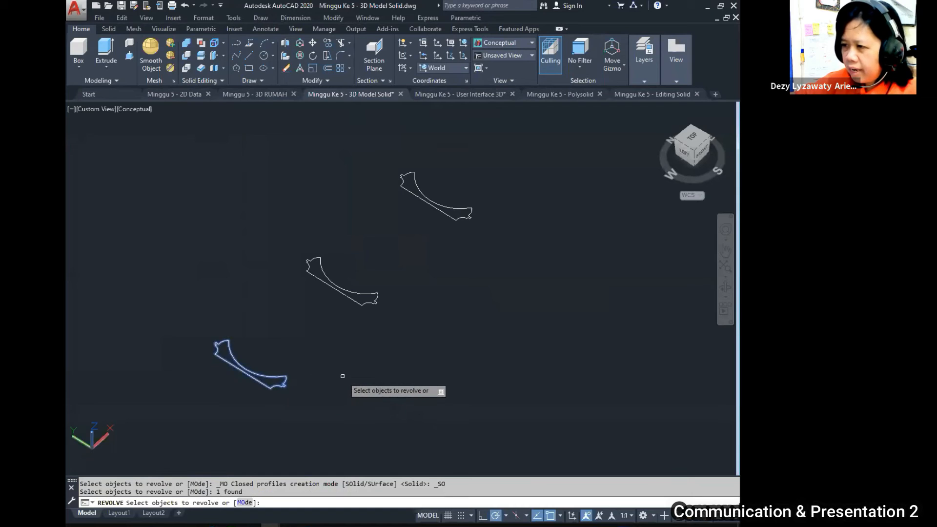
{"action": "key", "text": "Return"}
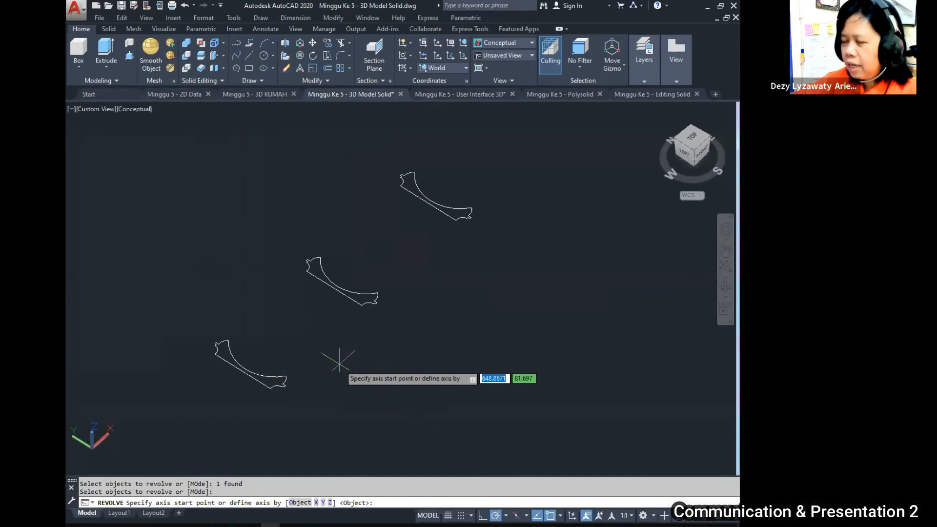
{"action": "middle_click_drag", "start_coordinate": [276, 421], "coordinate": [283, 388]}
{"action": "scroll", "coordinate": [293, 384], "scroll_direction": "up", "scroll_amount": 2}
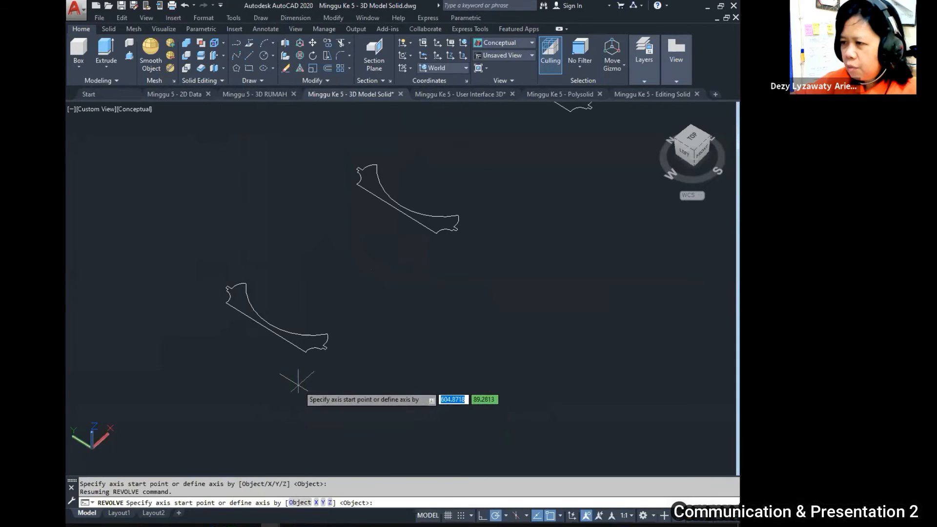
{"action": "left_click", "coordinate": [305, 351]}
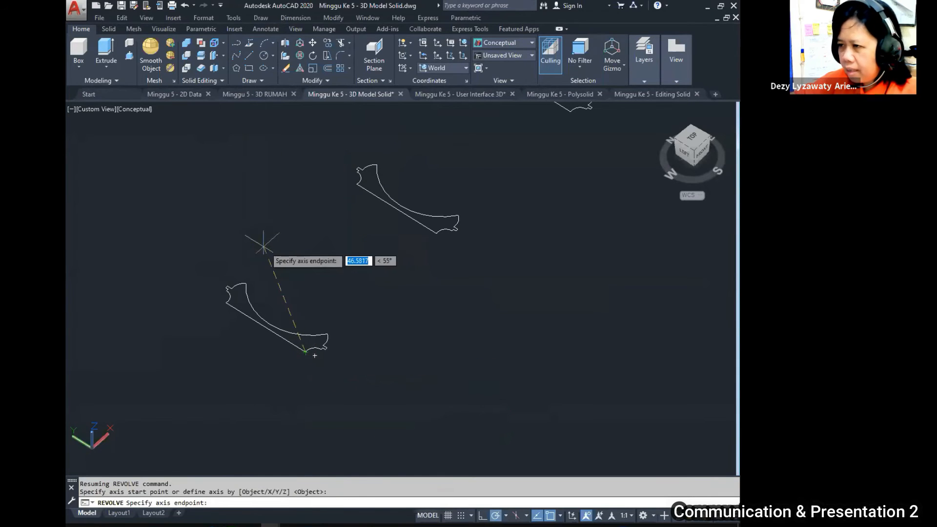
{"action": "left_click", "coordinate": [223, 299]}
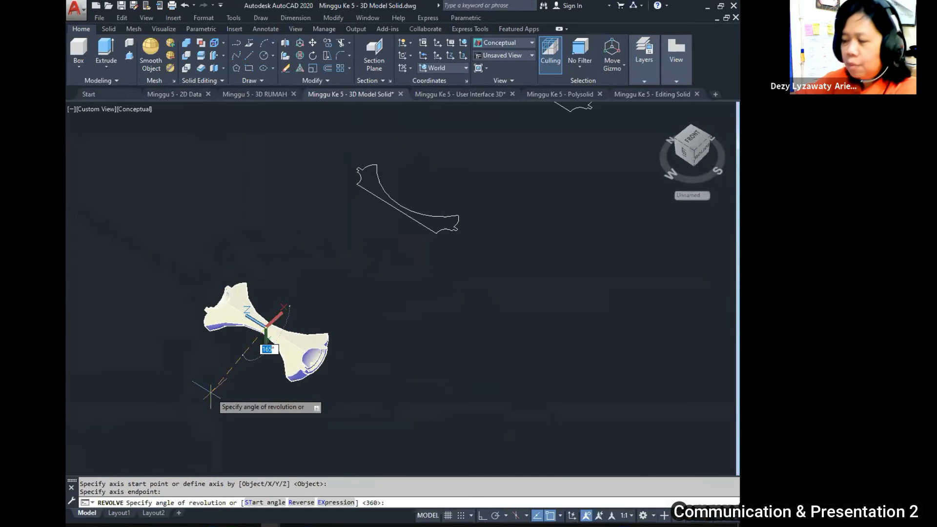
{"action": "key", "text": "Return"}
Revolve the middle curved profile 360 degrees about an axis parallel to its straight edge and offset beyond its curved side.
{"action": "mouse_move", "coordinate": [464, 264]}
{"action": "middle_mouse_down"}
{"action": "mouse_move", "coordinate": [391, 355]}
{"action": "mouse_move", "coordinate": [387, 333]}
{"action": "middle_mouse_up"}
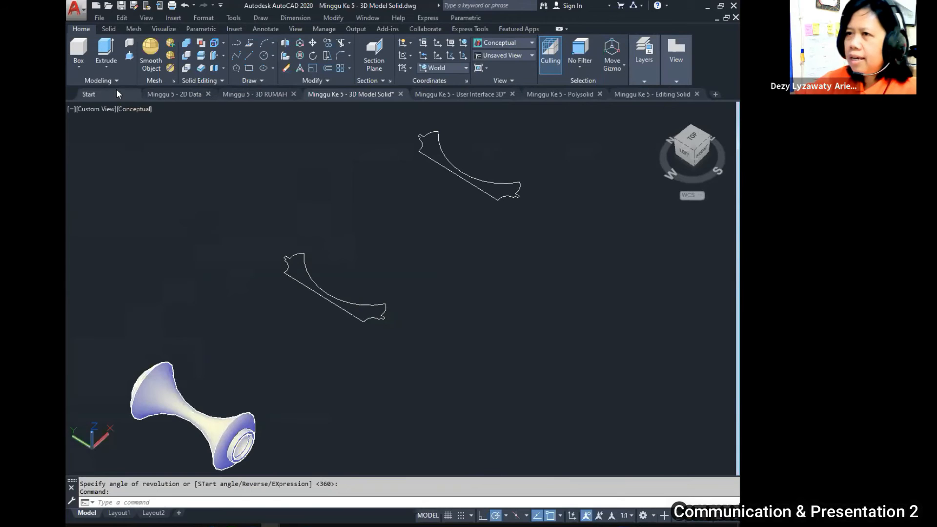
{"action": "left_click", "coordinate": [106, 67]}
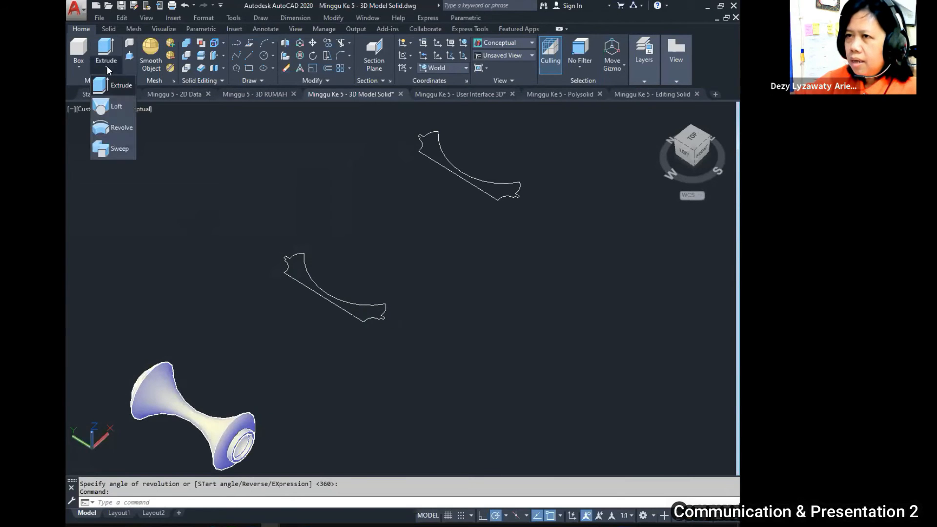
{"action": "left_click", "coordinate": [118, 129]}
{"action": "left_click", "coordinate": [386, 309]}
{"action": "key", "text": "Return"}
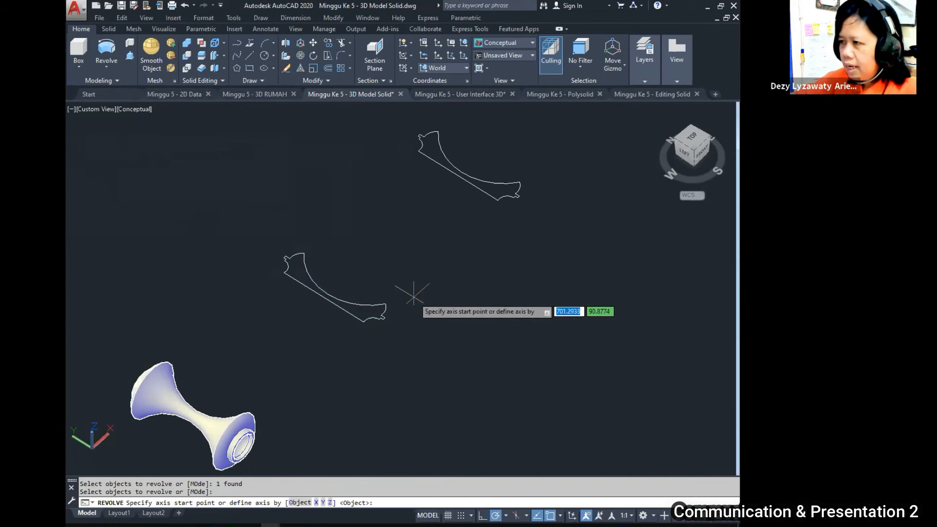
{"action": "left_click", "coordinate": [407, 295]}
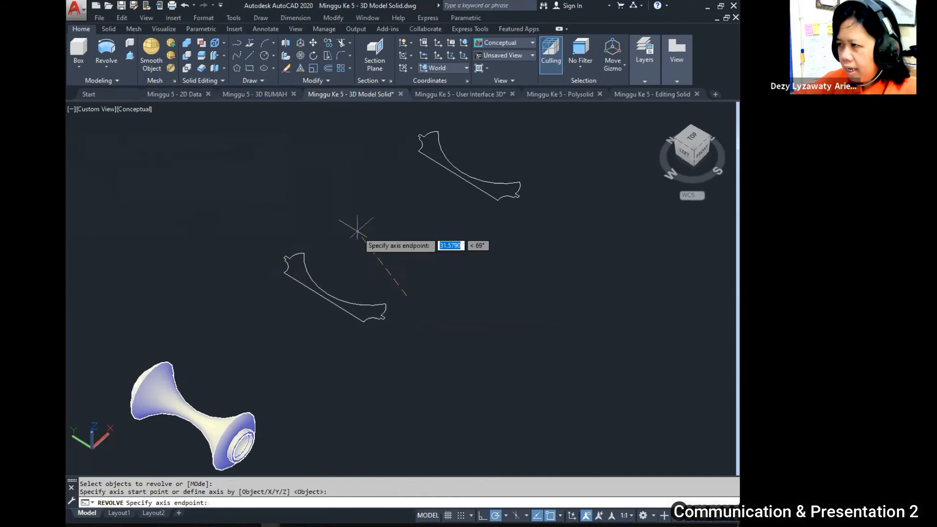
{"action": "left_click", "coordinate": [282, 220]}
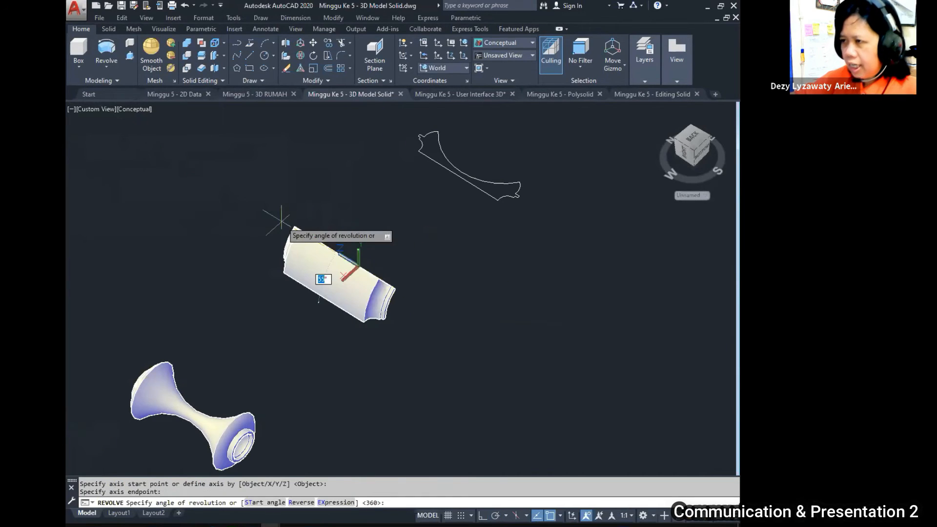
{"action": "key", "text": "Return"}
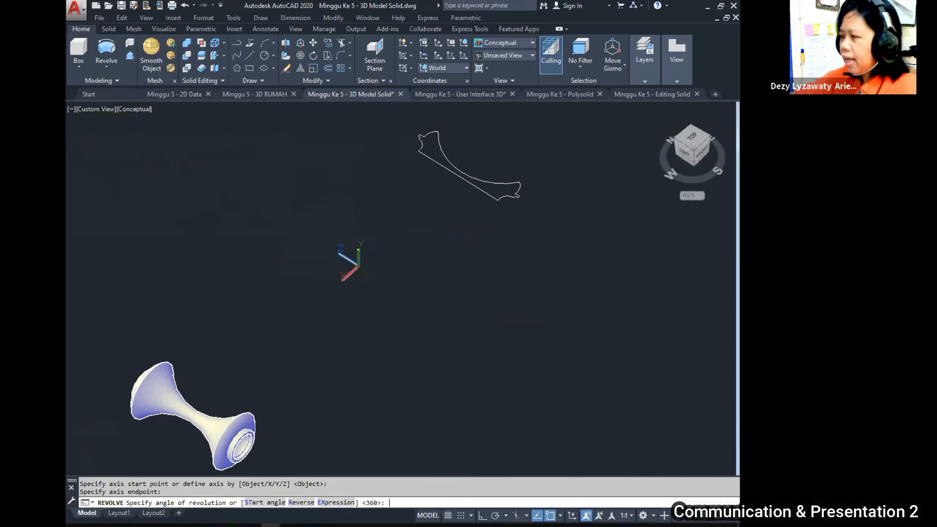
Revolve the last curved profile through a freely picked partial angle about an offset axis perpendicular to its straight edge.
{"action": "middle_click_drag", "start_coordinate": [623, 228], "coordinate": [502, 260]}
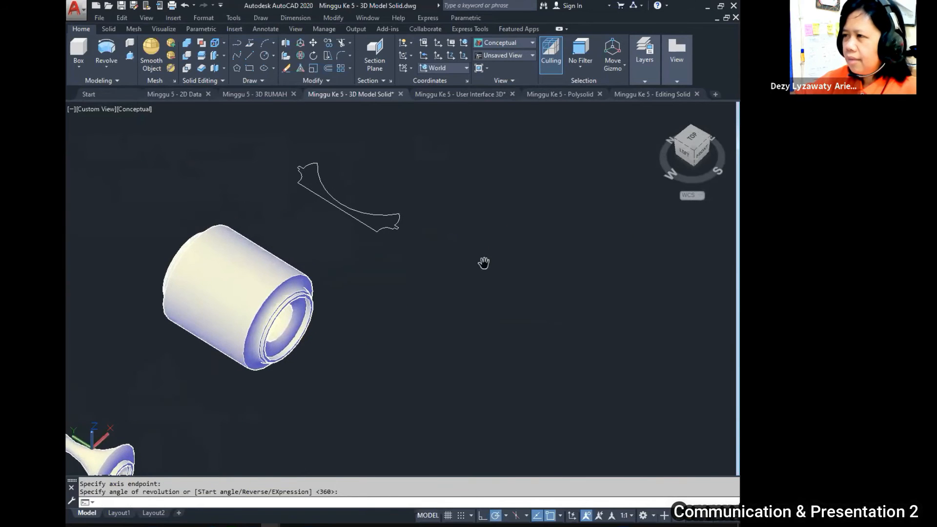
{"action": "left_click", "coordinate": [106, 54]}
{"action": "left_click", "coordinate": [400, 218]}
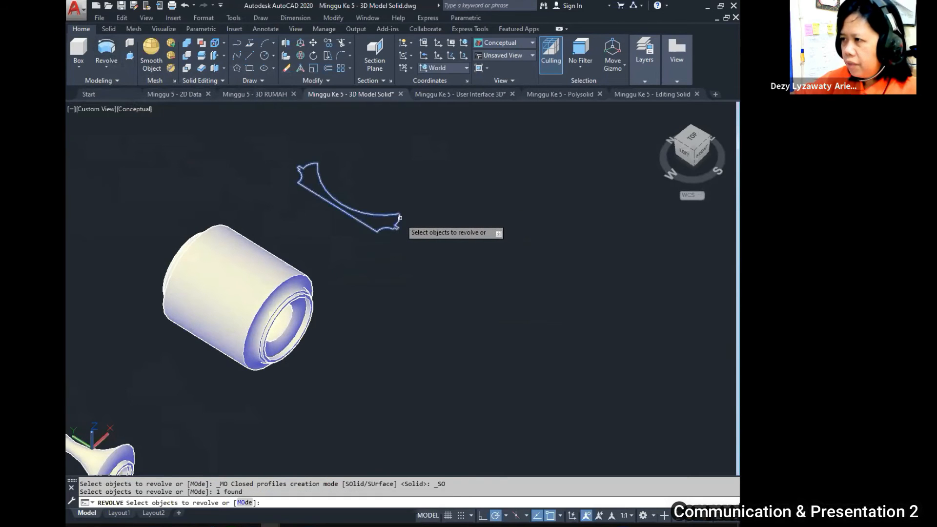
{"action": "key", "text": "Return"}
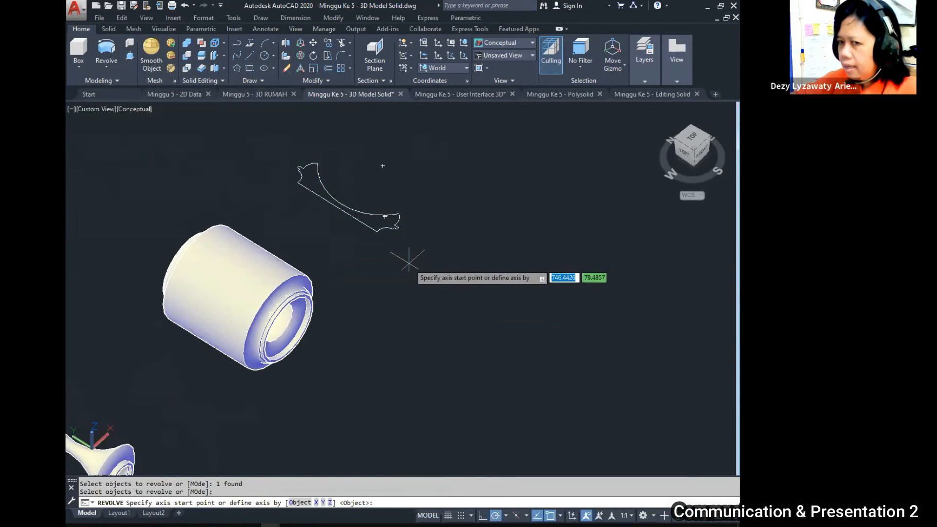
{"action": "left_click", "coordinate": [393, 259]}
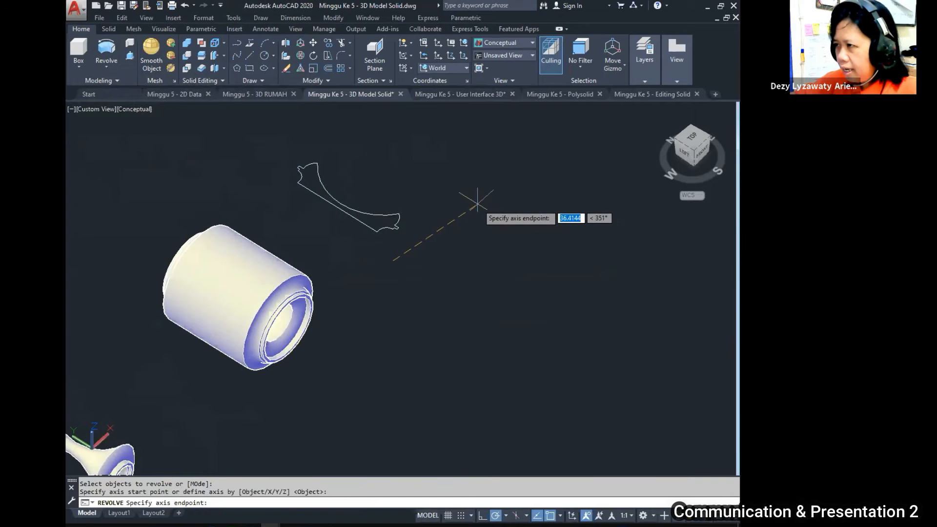
{"action": "left_click", "coordinate": [476, 196]}
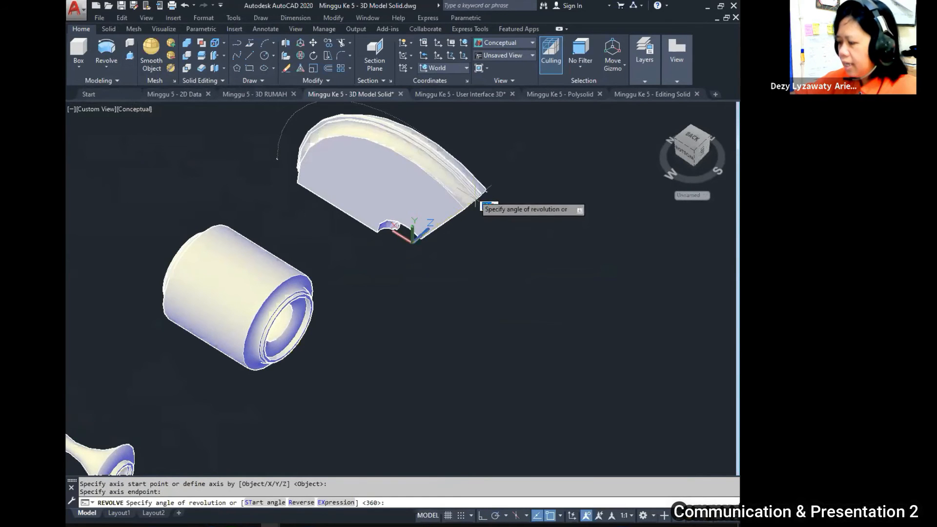
{"action": "left_click", "coordinate": [398, 120]}
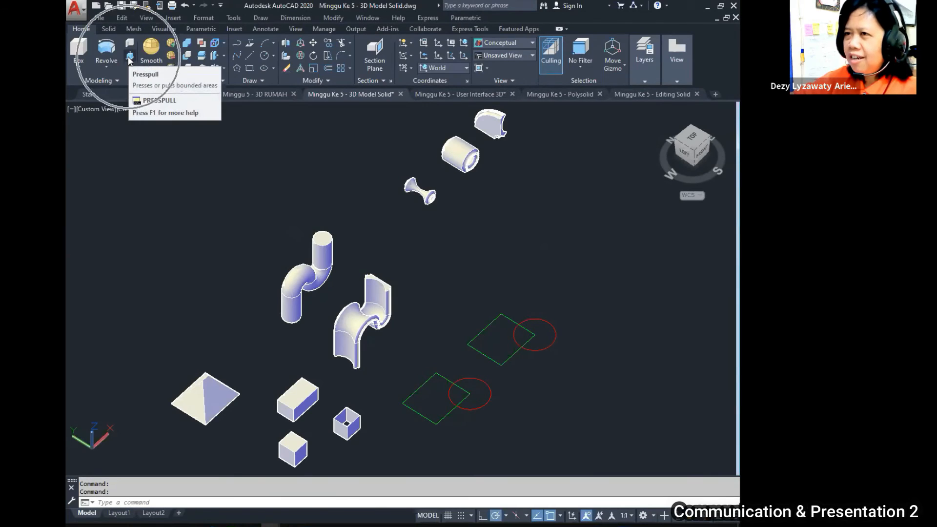
{"action": "key", "text": "Escape"}
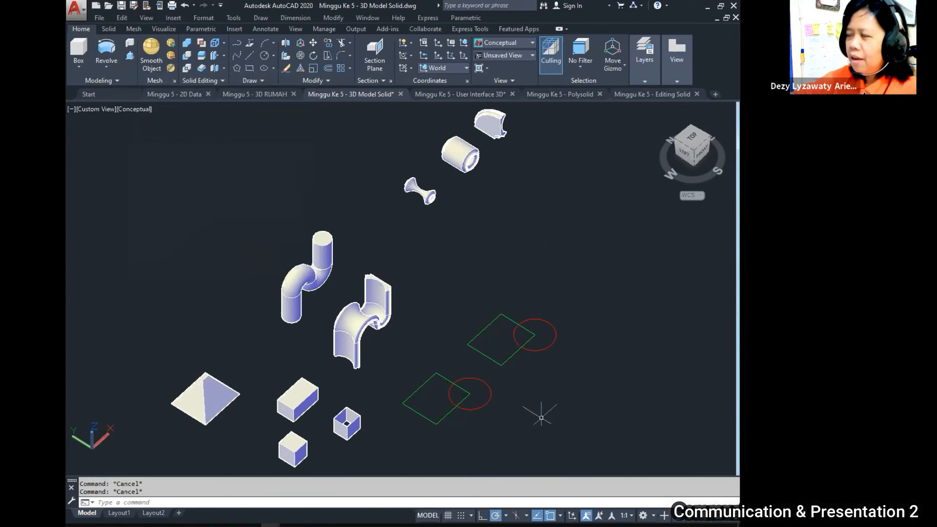
{"action": "middle_click_drag", "start_coordinate": [525, 413], "coordinate": [460, 362]}
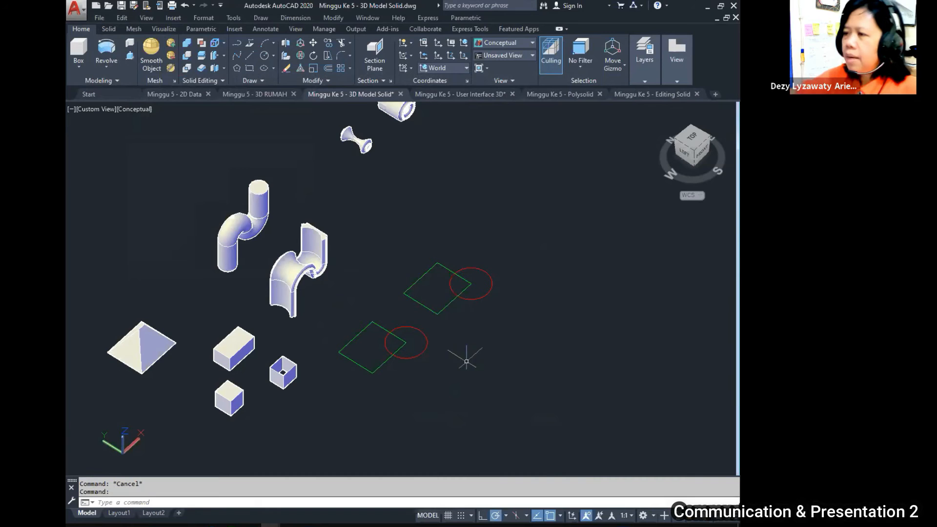
Extrude the nearer green rectangle upward into a solid block about 84 units high.
{"action": "left_click", "coordinate": [114, 68]}
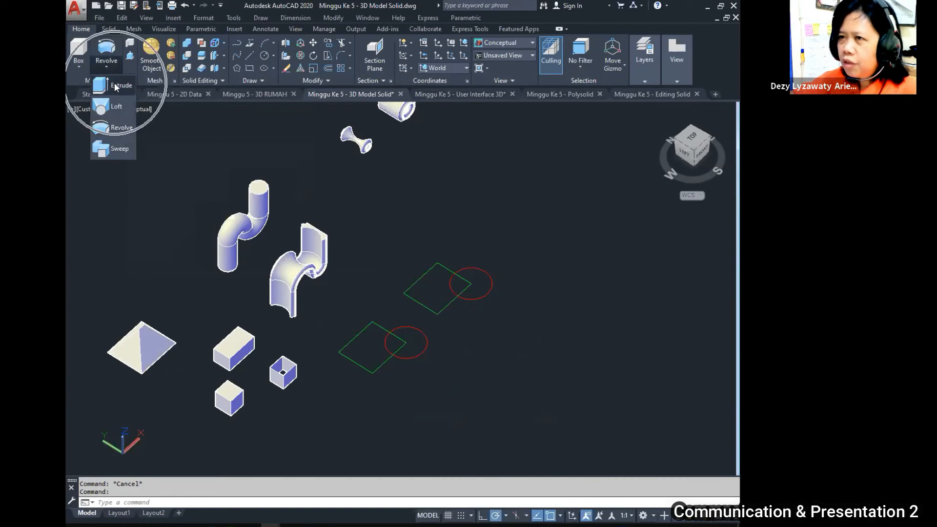
{"action": "left_click", "coordinate": [114, 84]}
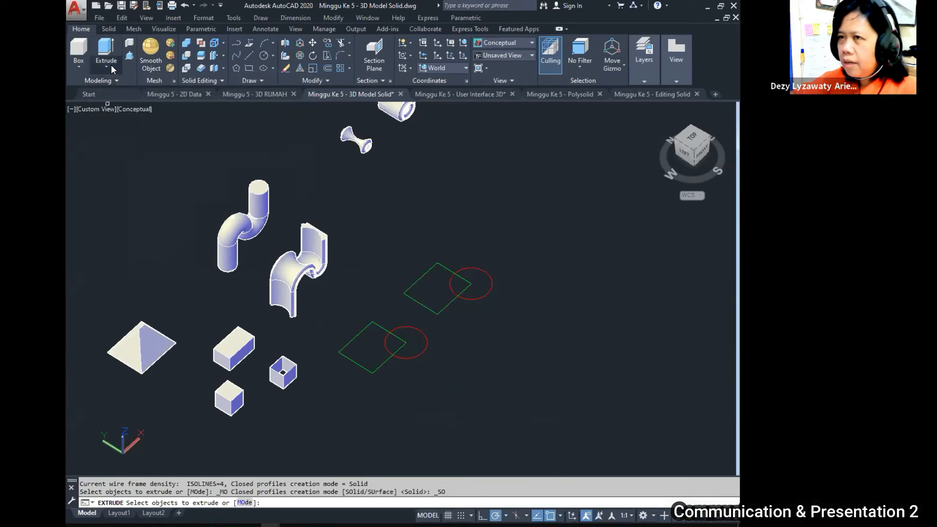
{"action": "left_click", "coordinate": [110, 65]}
{"action": "left_click", "coordinate": [117, 83]}
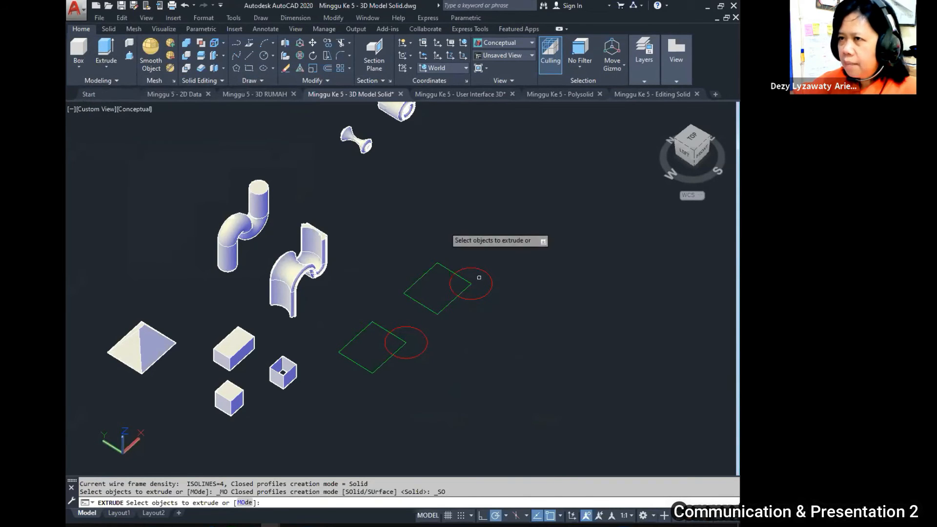
{"action": "left_click", "coordinate": [382, 328]}
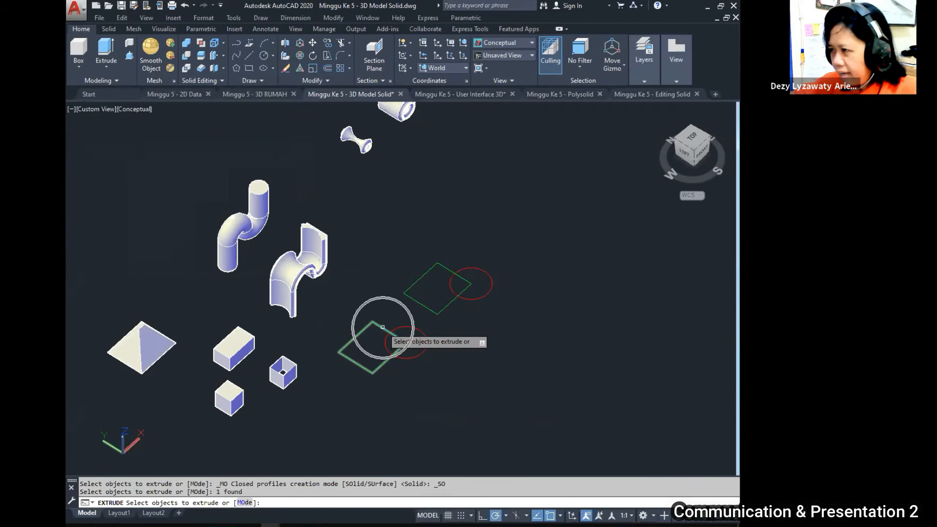
{"action": "left_click", "coordinate": [383, 327]}
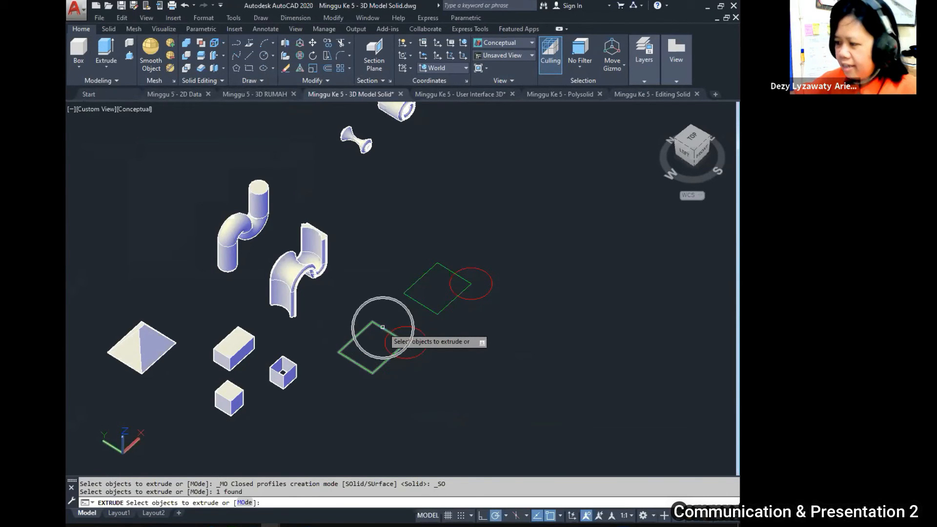
{"action": "key", "text": "Return"}
{"action": "left_click", "coordinate": [385, 303]}
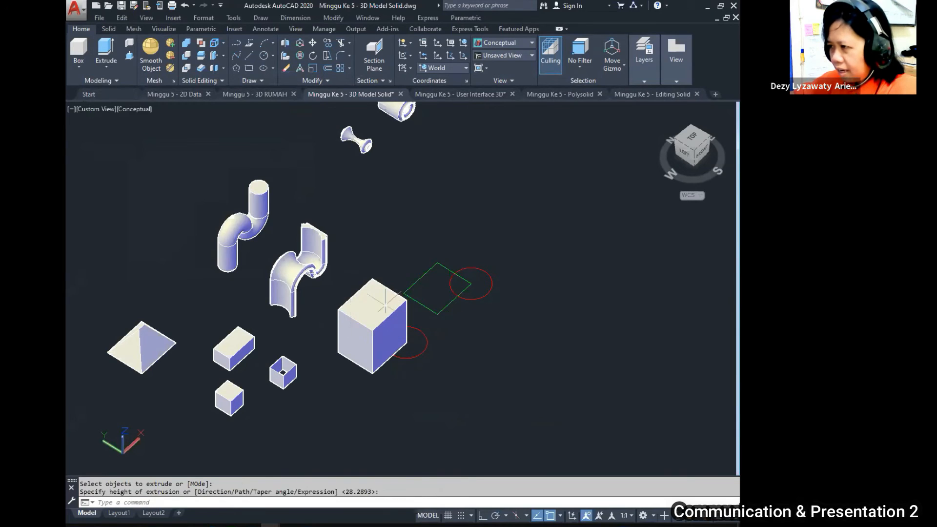
Extrude the red circle overlapping the block into a cylinder, at a freely picked height lower than the block.
{"action": "left_click", "coordinate": [106, 54]}
{"action": "left_click", "coordinate": [418, 354]}
{"action": "key", "text": "Return"}
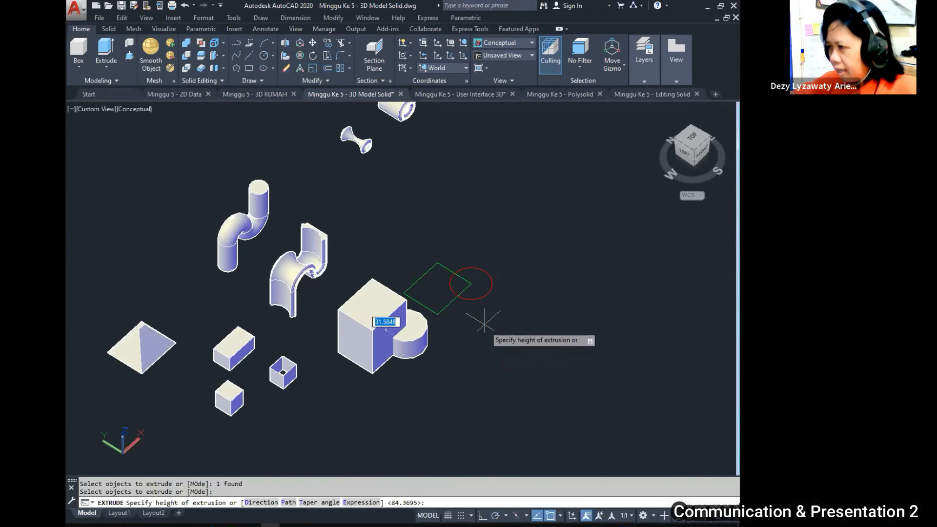
{"action": "left_click", "coordinate": [470, 349]}
Set the visual style to X-Ray and inspect where the extruded block and cylinder overlap.
{"action": "middle_click_drag", "start_coordinate": [461, 358], "coordinate": [437, 335], "text": "shift"}
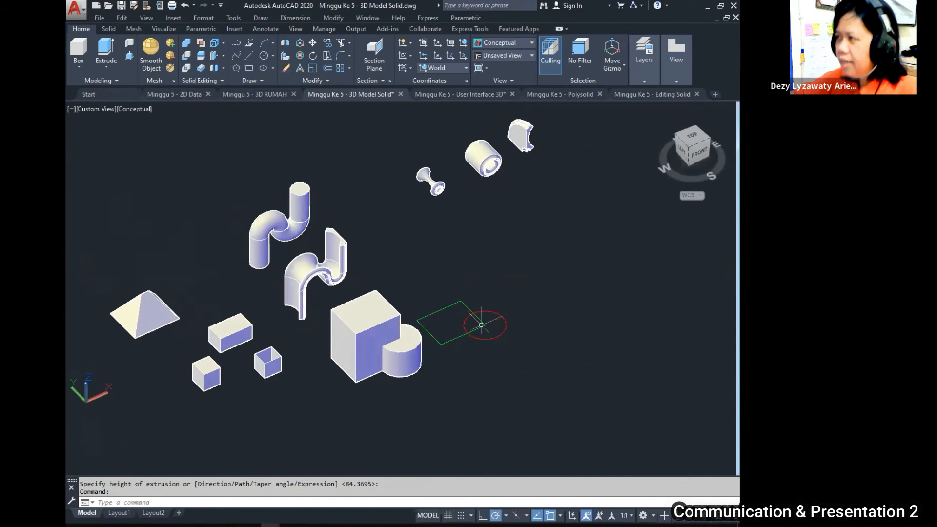
{"action": "left_click", "coordinate": [520, 45]}
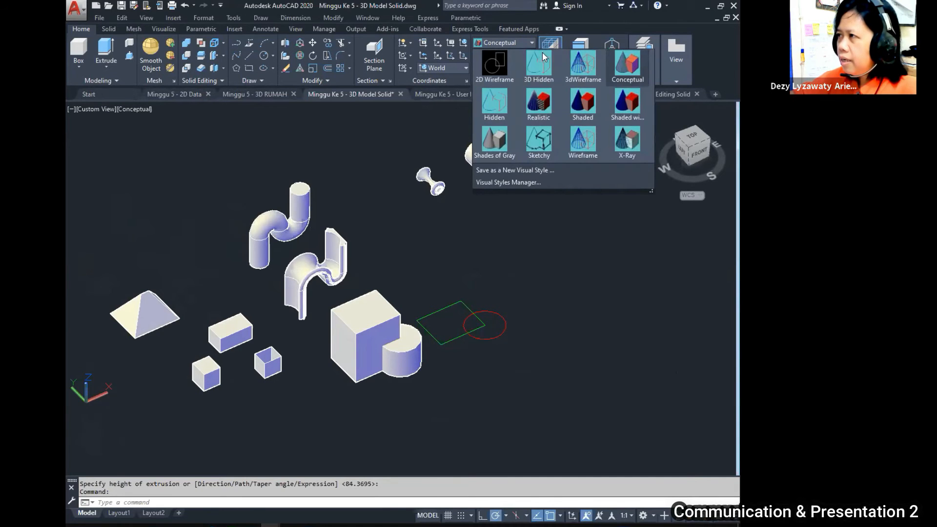
{"action": "left_click", "coordinate": [628, 146]}
{"action": "middle_click_drag", "start_coordinate": [341, 312], "coordinate": [373, 328], "text": "shift"}
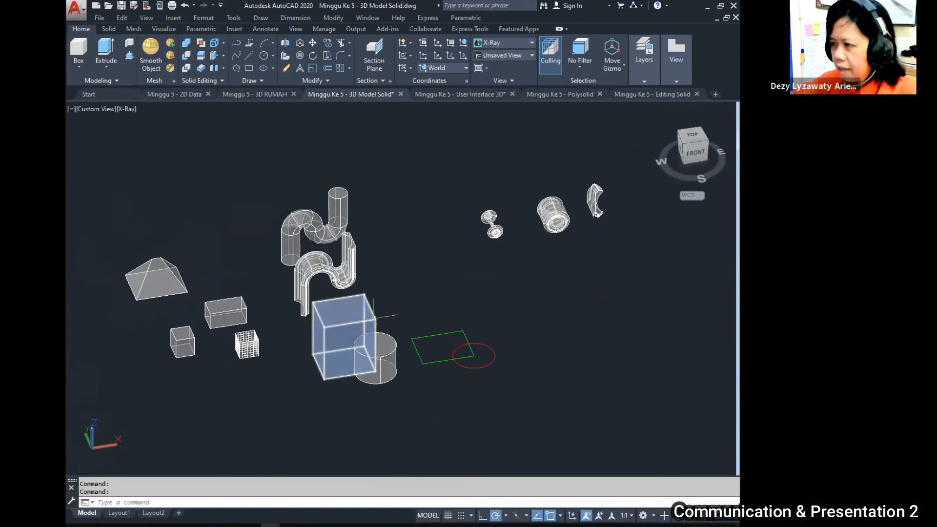
{"action": "key", "text": "Escape"}
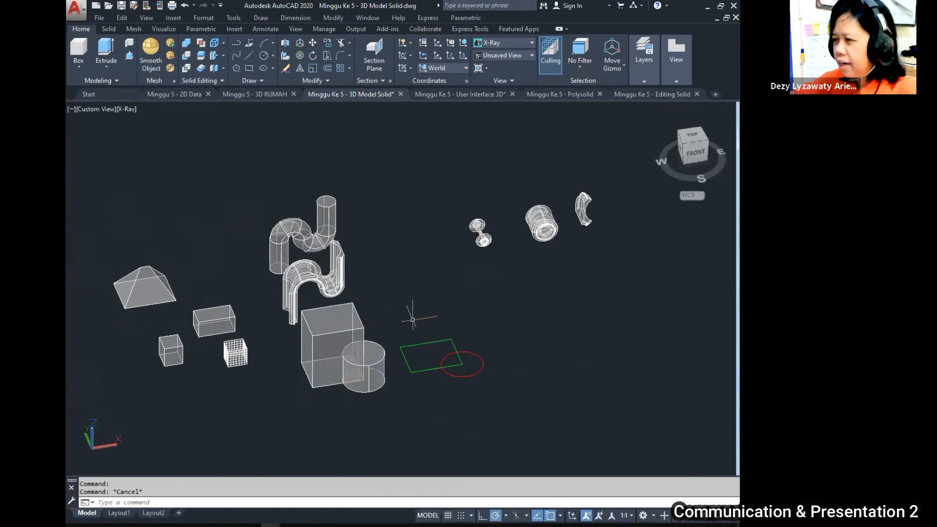
{"action": "scroll", "coordinate": [413, 320], "scroll_direction": "up", "scroll_amount": 3}
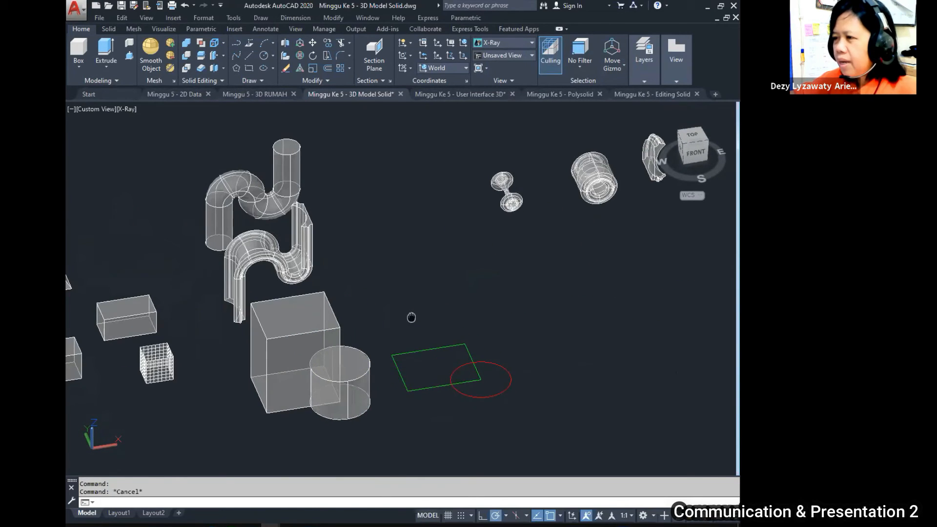
Presspull the remaining green rectangle's area outside the circle into a tall block, and its overlap with the circle to a lower height.
{"action": "left_click", "coordinate": [129, 57]}
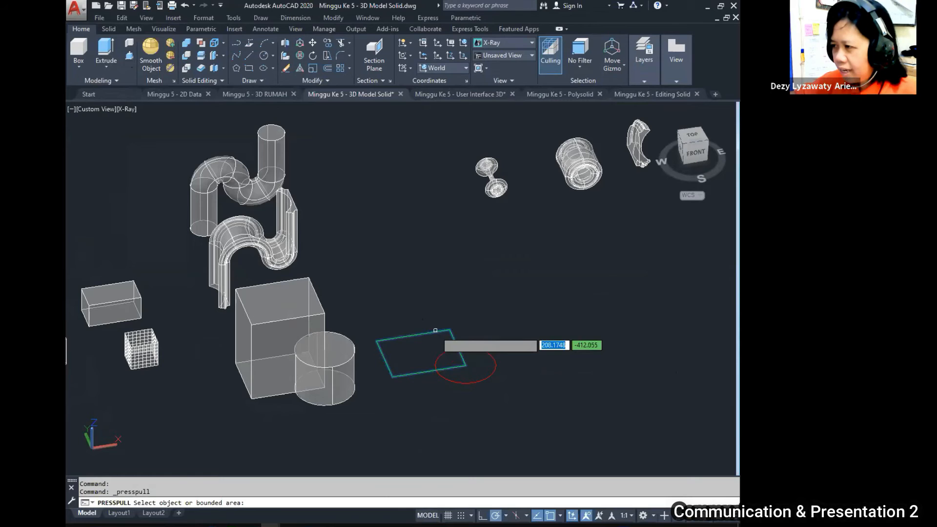
{"action": "left_click", "coordinate": [417, 351]}
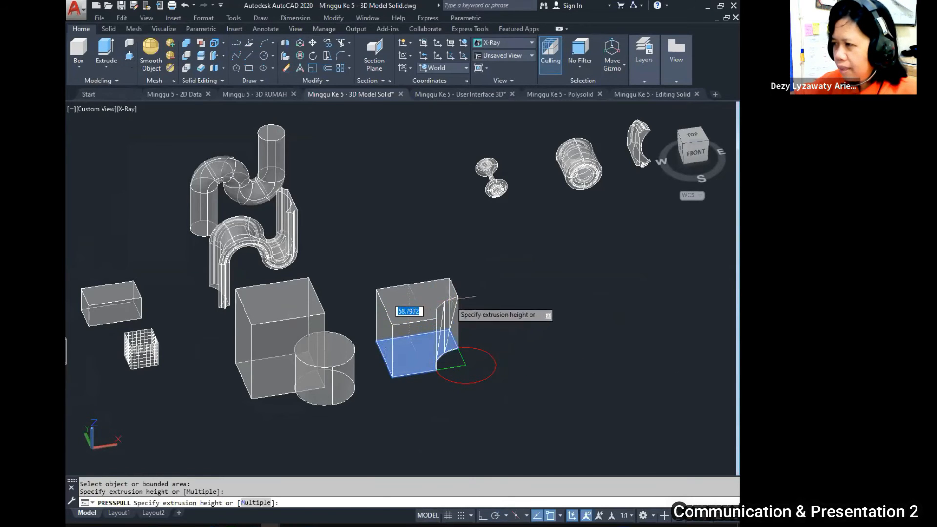
{"action": "left_click", "coordinate": [511, 278]}
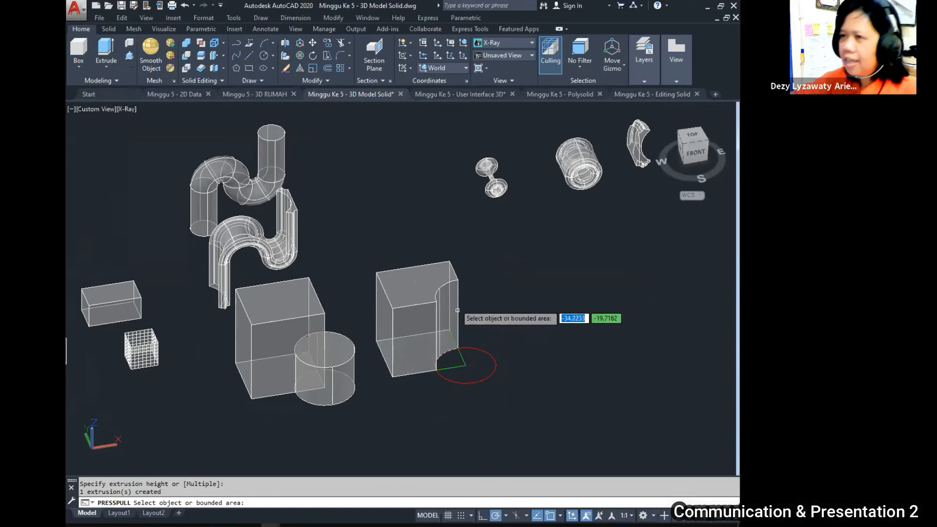
{"action": "left_click", "coordinate": [454, 358]}
{"action": "left_click", "coordinate": [505, 325]}
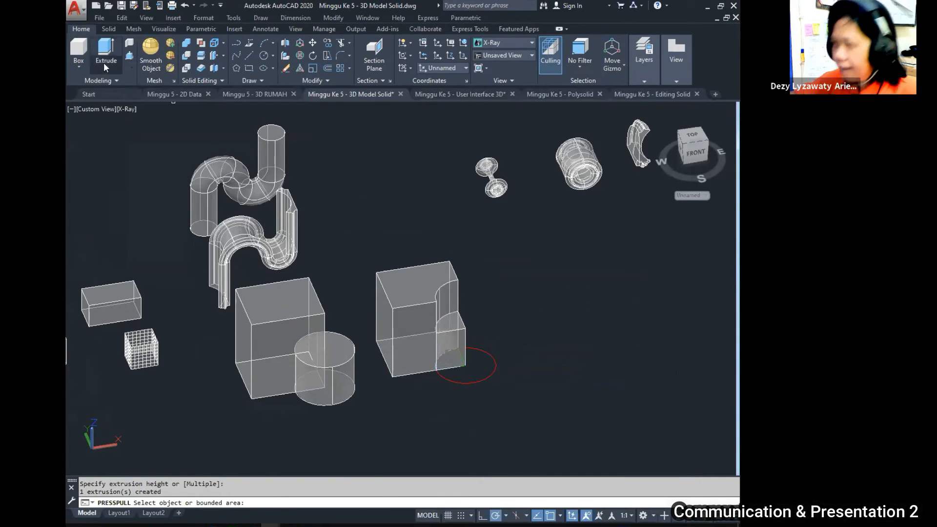
Presspull the rest of the red circle, outside the rectangle, to the lowest height and inspect the adjoining solids.
{"action": "left_click", "coordinate": [130, 58]}
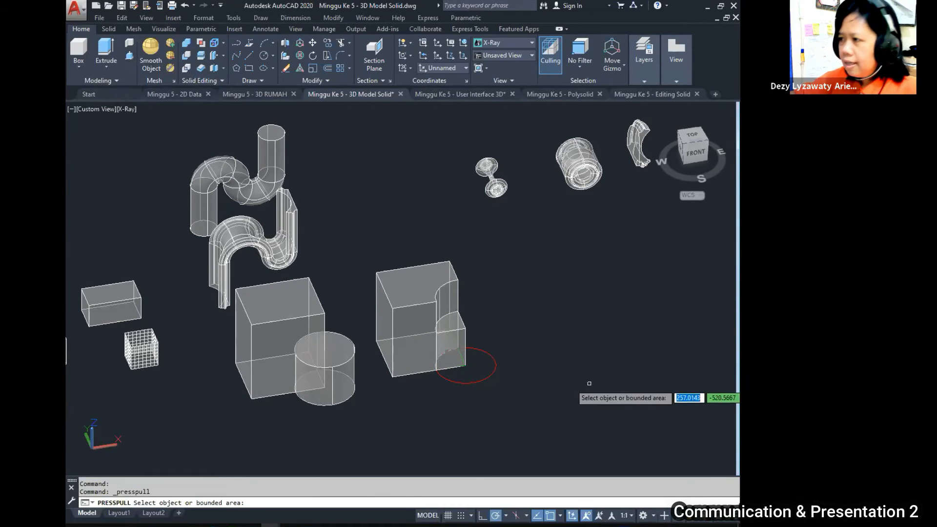
{"action": "left_click", "coordinate": [478, 373]}
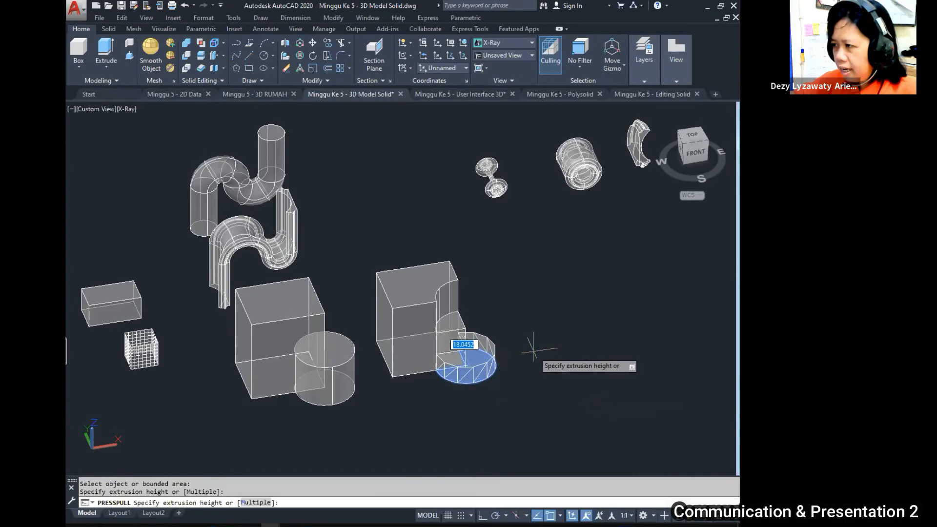
{"action": "left_click", "coordinate": [464, 344]}
{"action": "scroll", "coordinate": [405, 348], "scroll_direction": "down", "scroll_amount": 2}
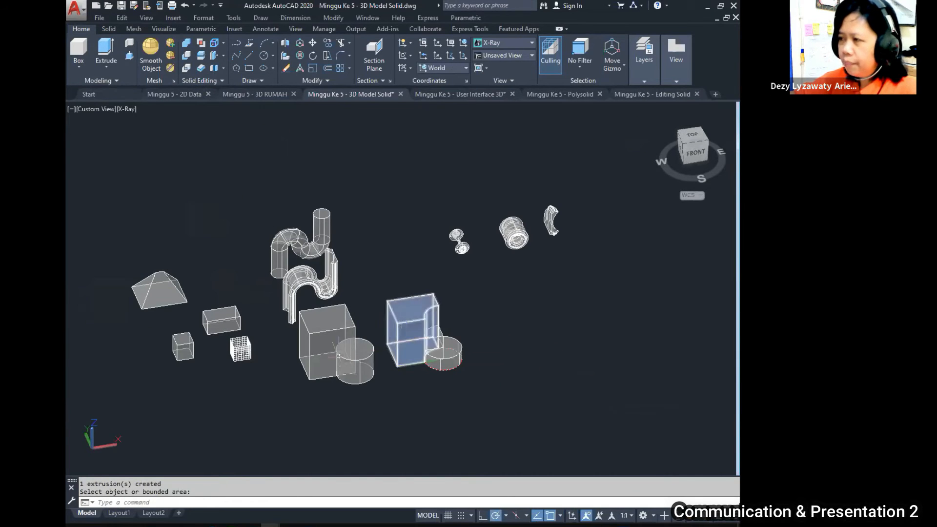
{"action": "middle_click_drag", "start_coordinate": [331, 342], "coordinate": [292, 353], "text": "shift"}
{"action": "middle_click_drag", "start_coordinate": [326, 321], "coordinate": [330, 317], "text": "shift"}
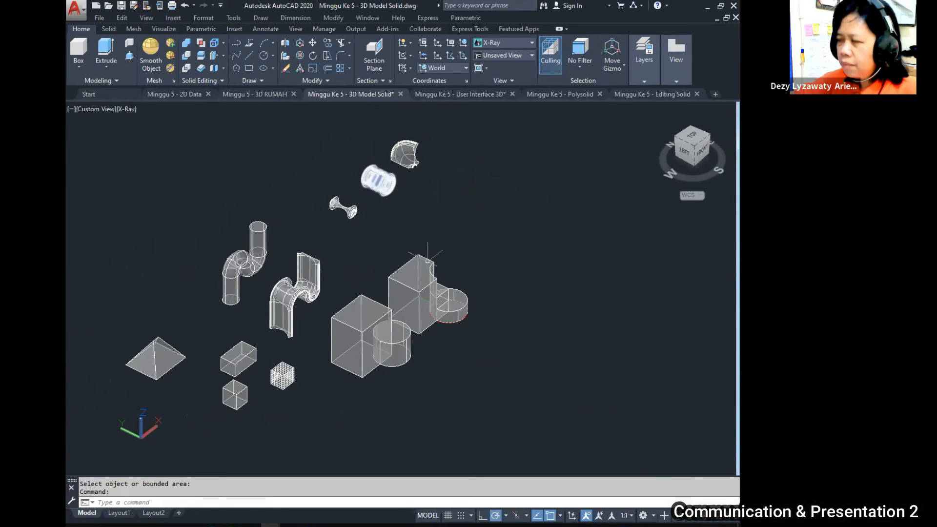
{"action": "left_click", "coordinate": [445, 320]}
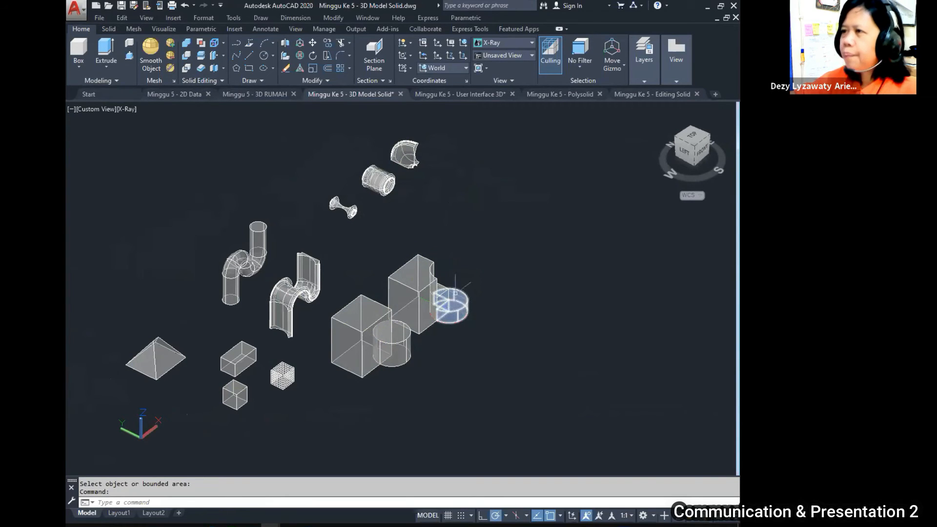
{"action": "key", "text": "Escape"}
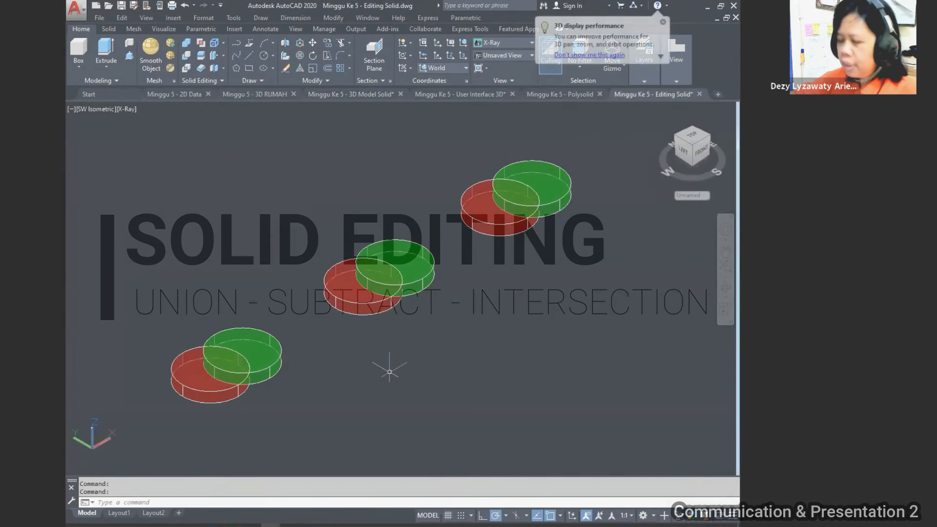
Examine the three overlapping disc pairs in the Editing Solid drawing and the Union, Subtract and Intersect solid editing commands.
{"action": "mouse_move", "coordinate": [390, 372]}
{"action": "middle_mouse_down", "text": "shift"}
{"action": "mouse_move", "coordinate": [400, 376]}
{"action": "mouse_move", "coordinate": [389, 371]}
{"action": "middle_mouse_up", "text": "shift"}
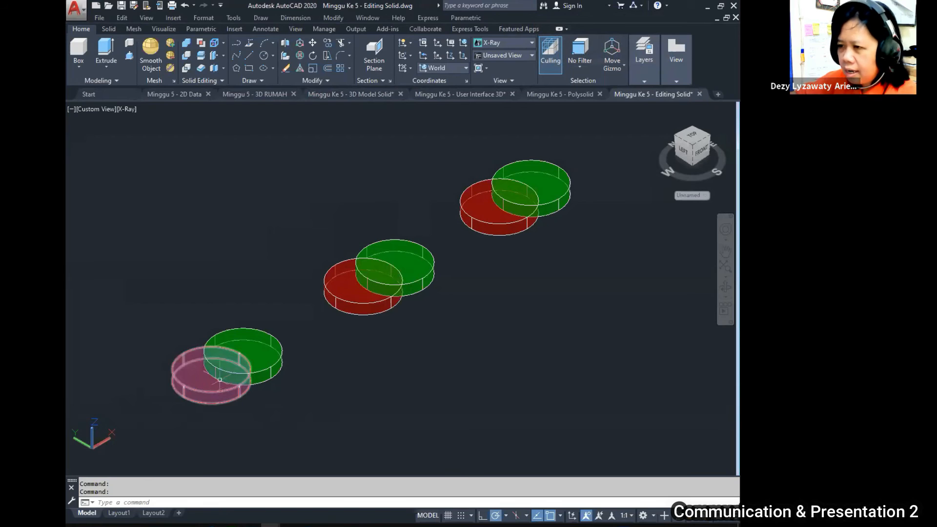
{"action": "mouse_move", "coordinate": [242, 380]}
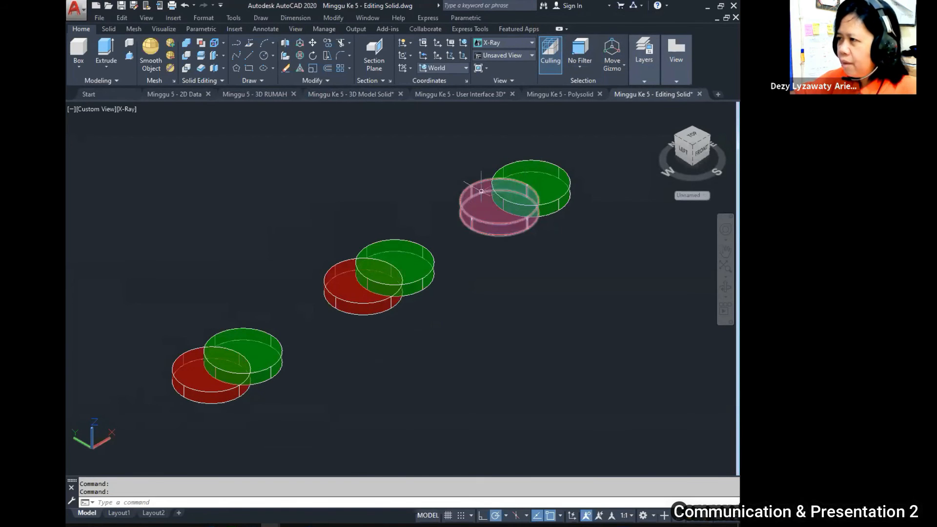
{"action": "key", "text": "ctrl"}
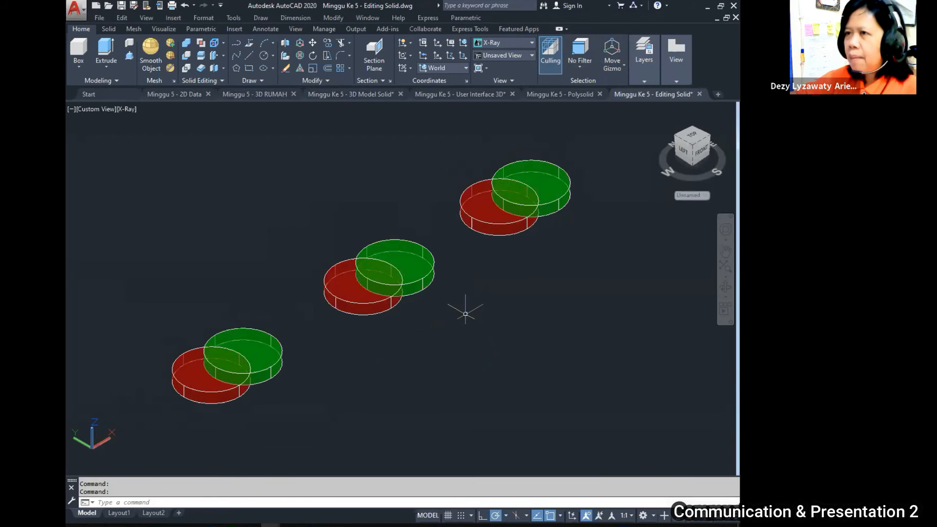
{"action": "left_click", "coordinate": [341, 18]}
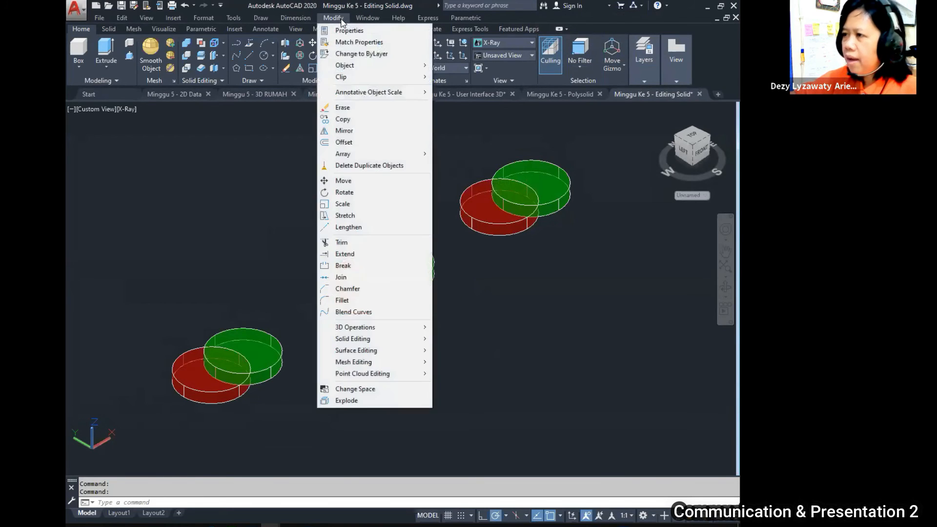
{"action": "mouse_move", "coordinate": [403, 344]}
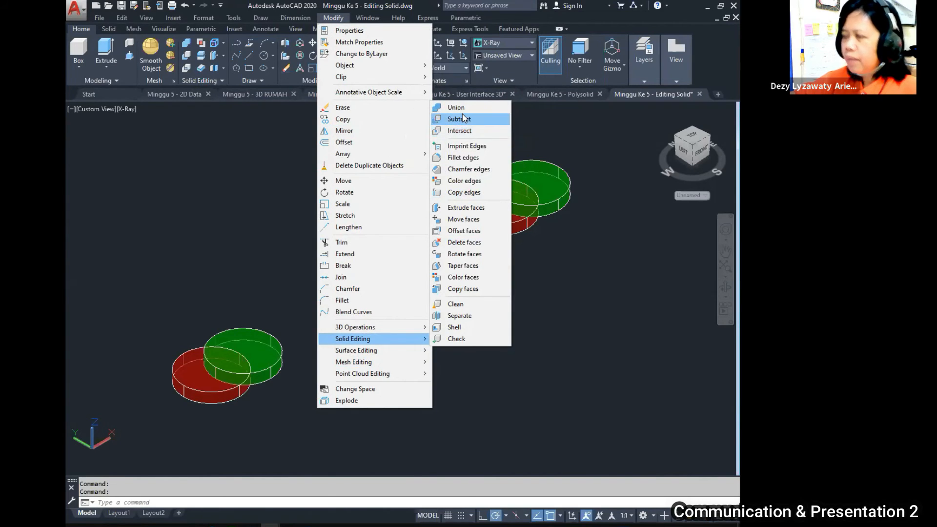
{"action": "key", "text": "Escape"}
{"action": "key", "text": "Escape"}
{"action": "key", "text": "Escape"}
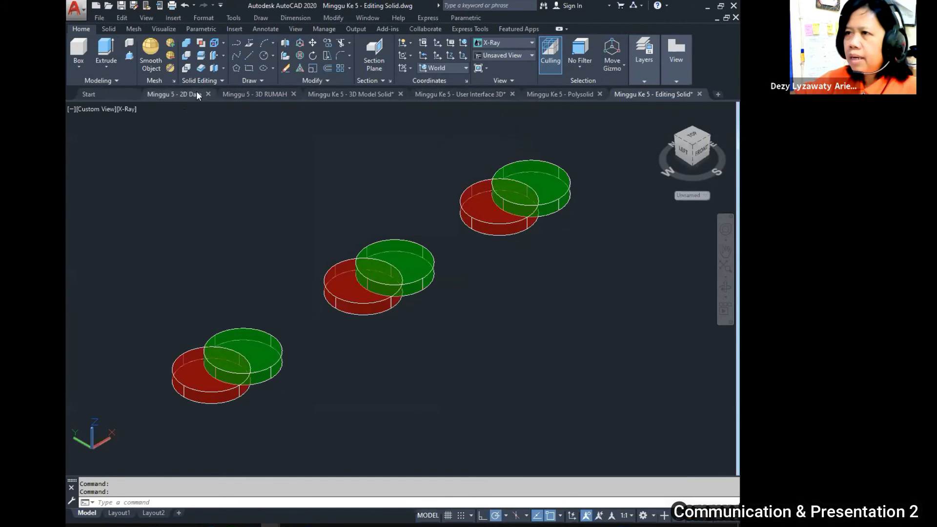
Union the red and green discs of the nearest pair into one solid.
{"action": "left_click", "coordinate": [185, 45]}
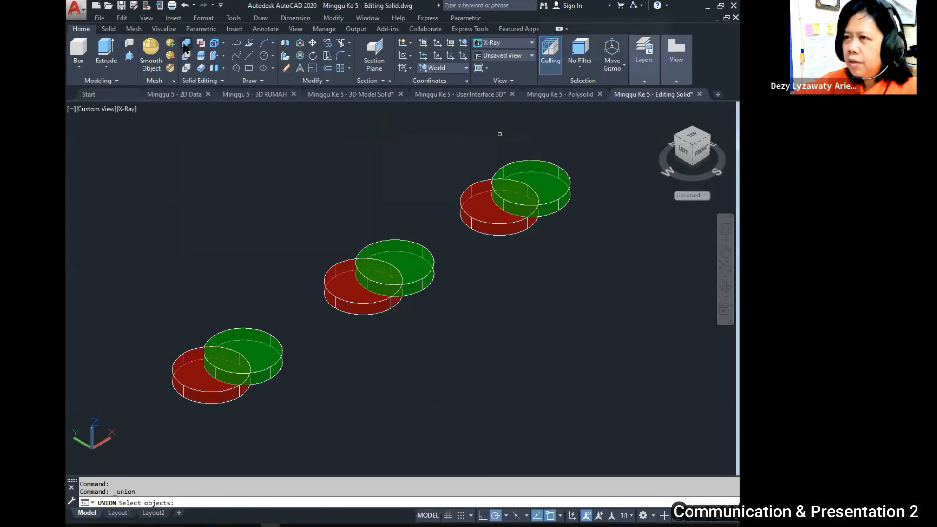
{"action": "left_click", "coordinate": [218, 393]}
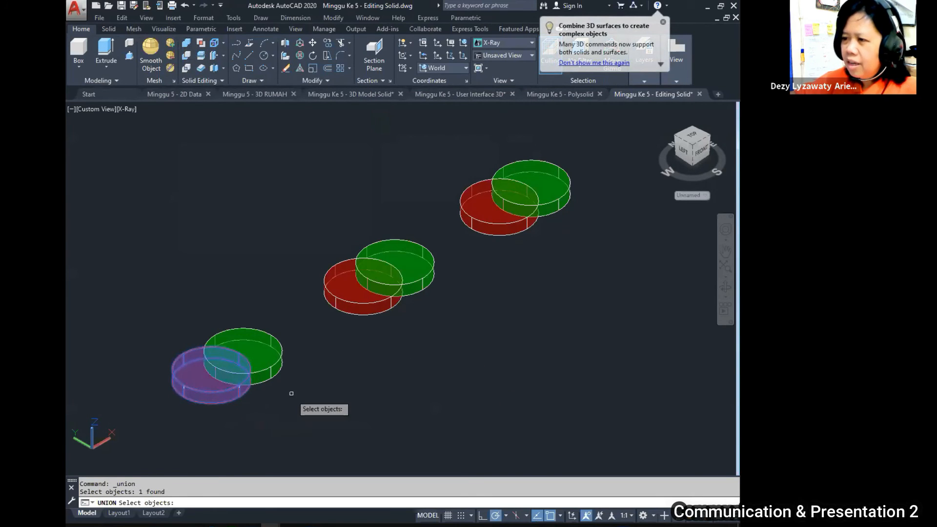
{"action": "left_click", "coordinate": [278, 363]}
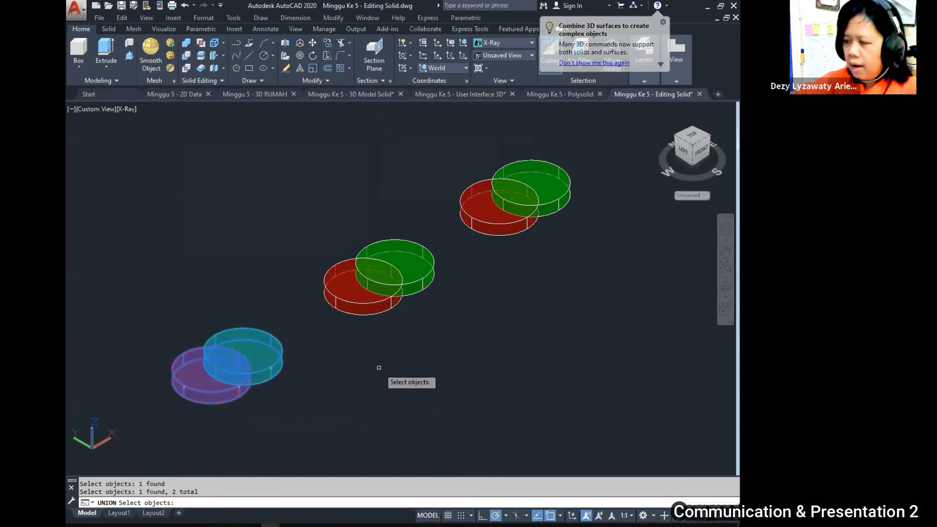
{"action": "key", "text": "Return"}
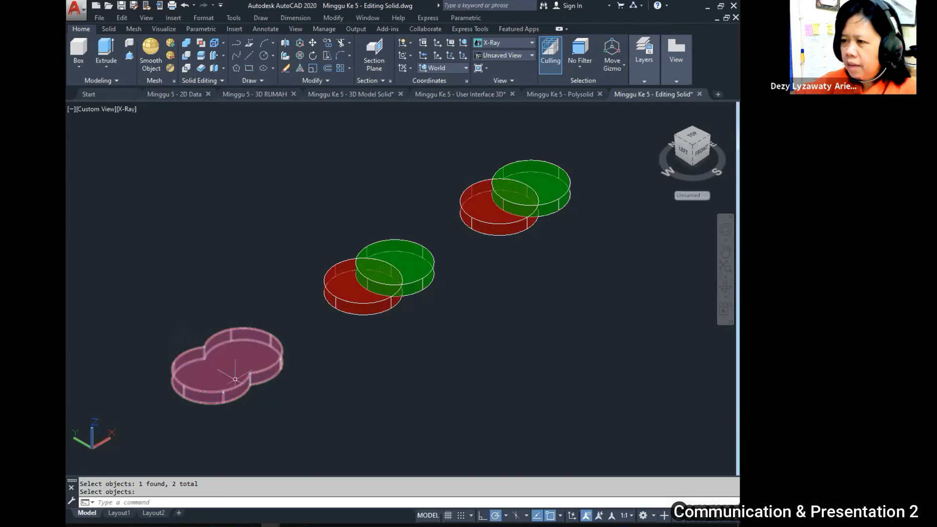
Subtract the green disc from the red disc in the middle overlapping pair.
{"action": "left_click", "coordinate": [188, 56]}
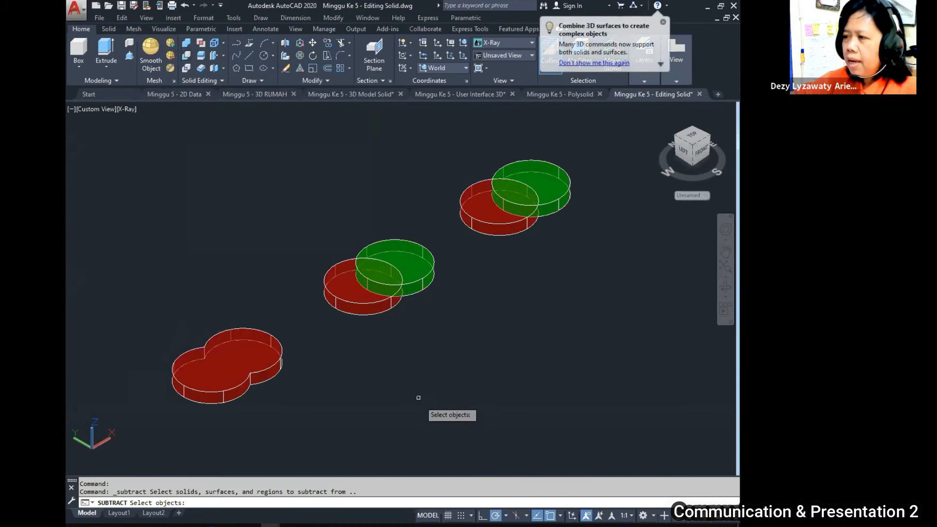
{"action": "left_click", "coordinate": [375, 314]}
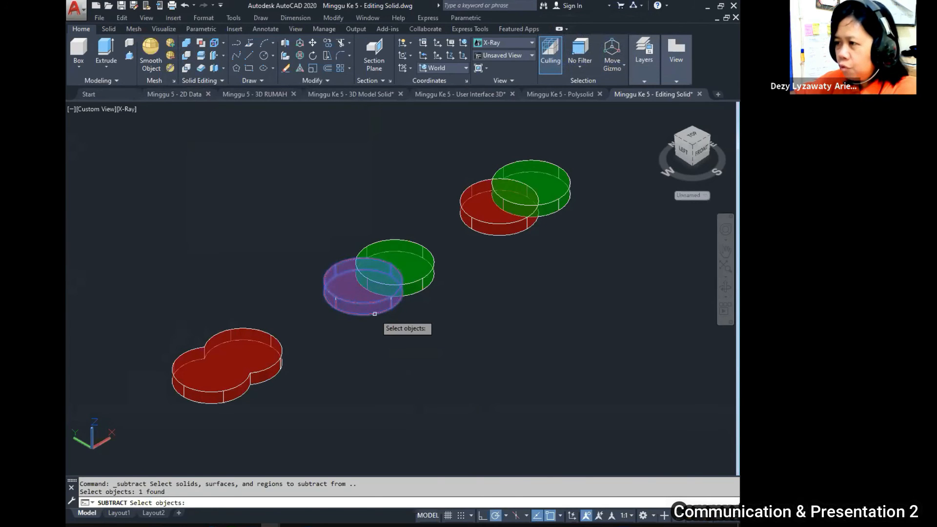
{"action": "key", "text": "Return"}
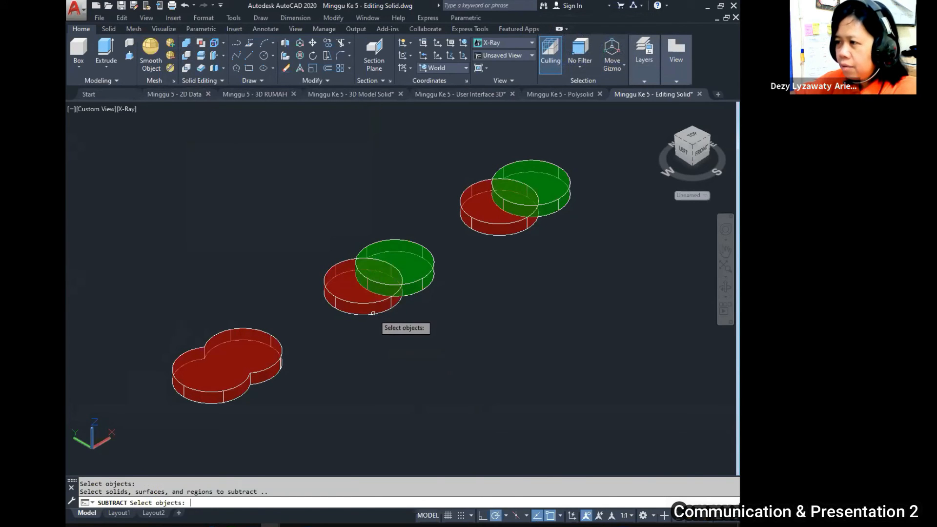
{"action": "left_click", "coordinate": [417, 284]}
{"action": "key", "text": "Return"}
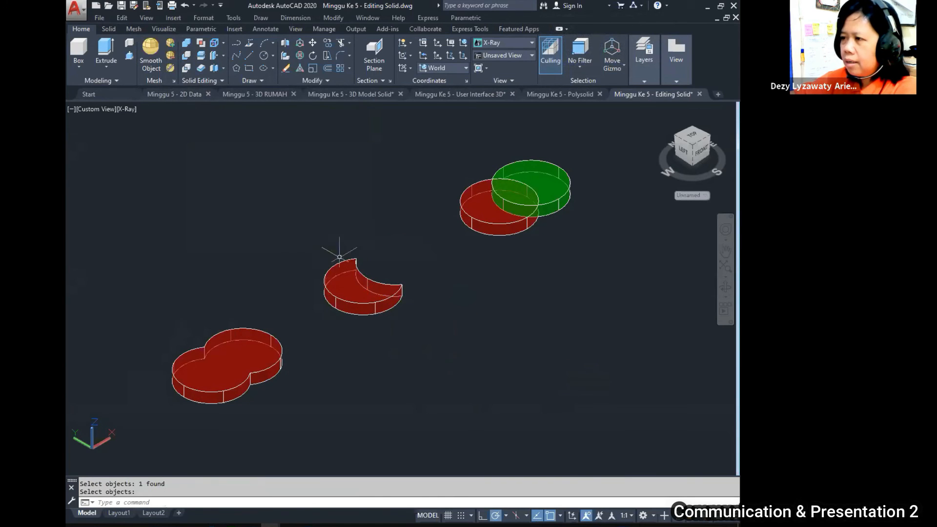
Intersect the red and green discs of the farthest pair so only their shared volume is kept.
{"action": "middle_click_drag", "start_coordinate": [607, 222], "coordinate": [539, 246]}
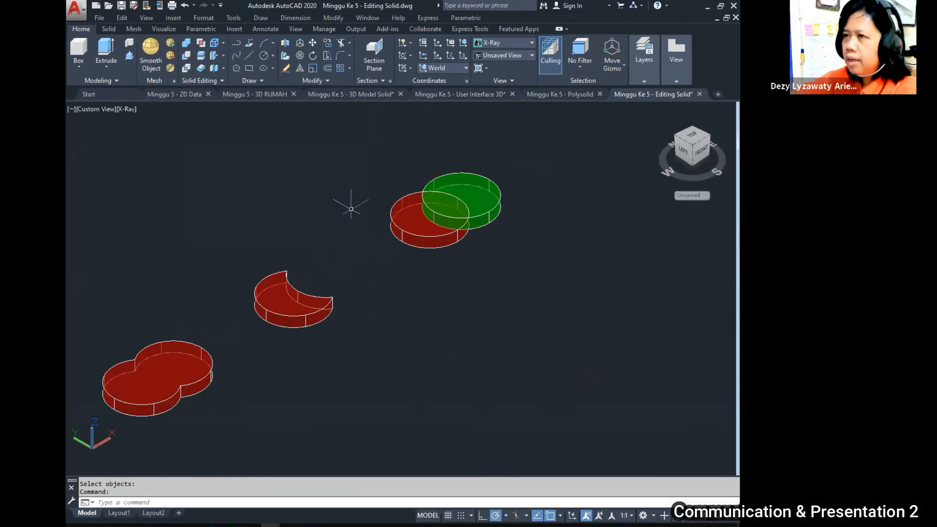
{"action": "left_click", "coordinate": [188, 69]}
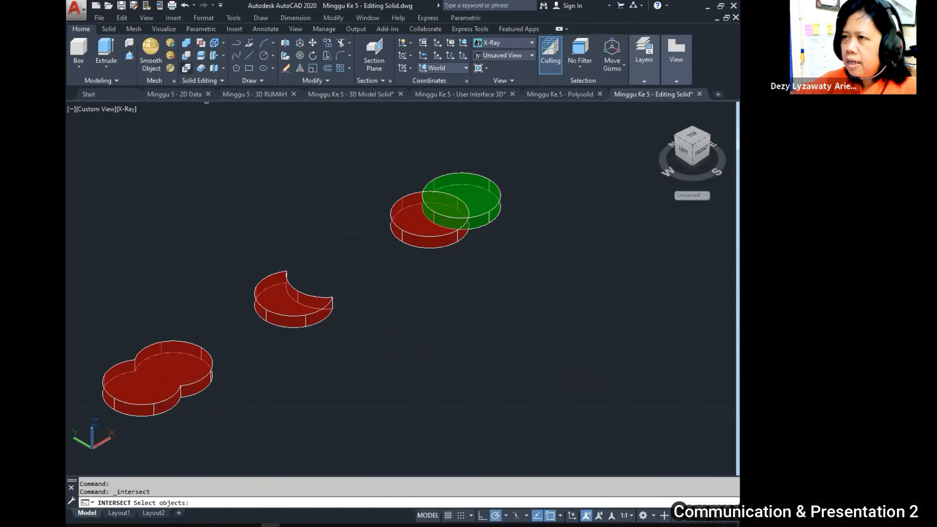
{"action": "left_click", "coordinate": [444, 234]}
{"action": "left_click", "coordinate": [474, 216]}
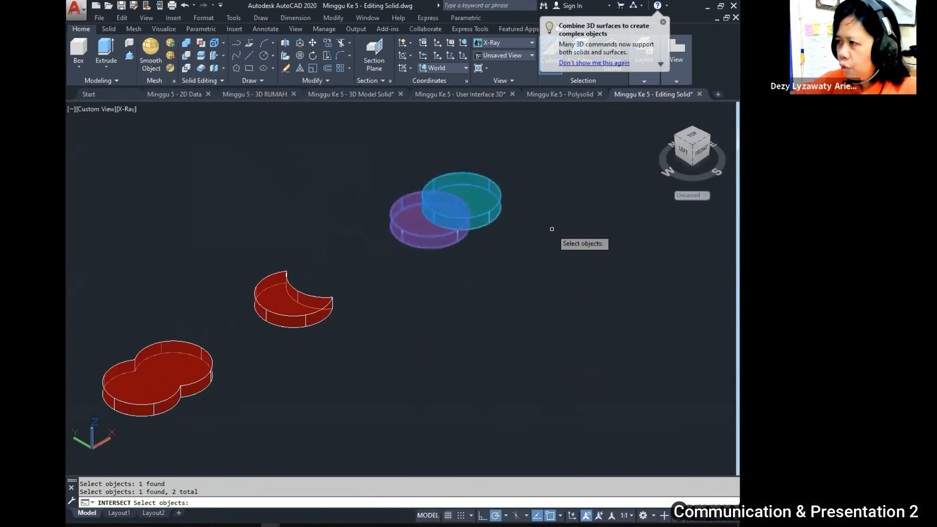
{"action": "key", "text": "Return"}
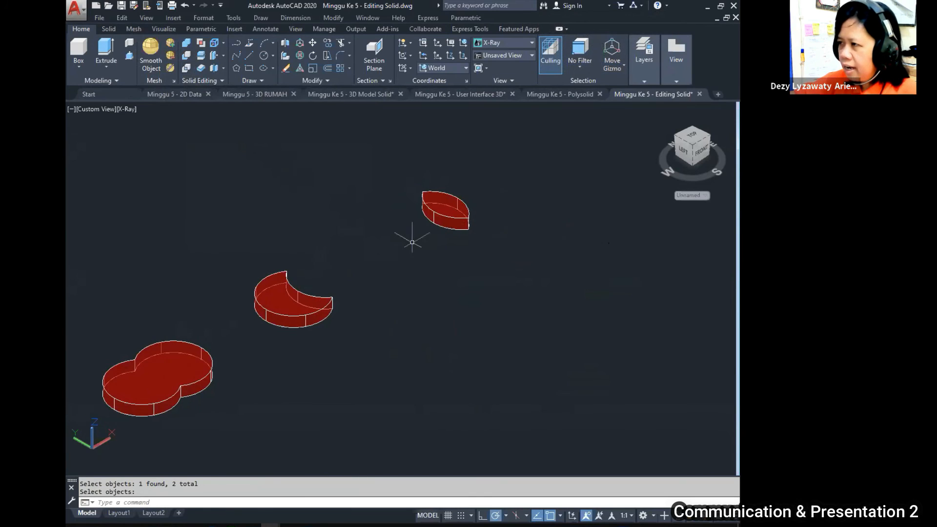
{"action": "scroll", "coordinate": [459, 283], "scroll_direction": "down", "scroll_amount": 1}
{"action": "middle_click_drag", "start_coordinate": [386, 283], "coordinate": [391, 276]}
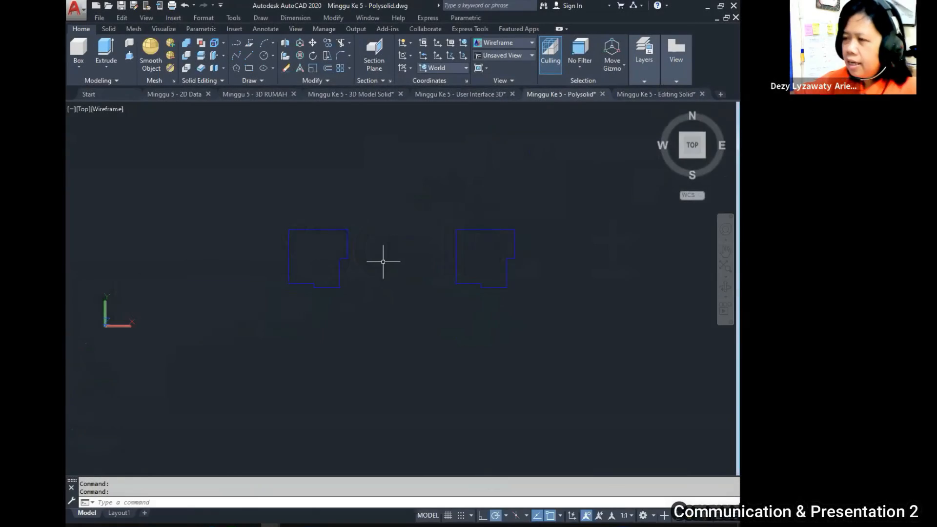
Turn the Polysolid drawing from the top view to a southwest 3D view of the two blue floor outlines.
{"action": "scroll", "coordinate": [385, 260], "scroll_direction": "up", "scroll_amount": 3}
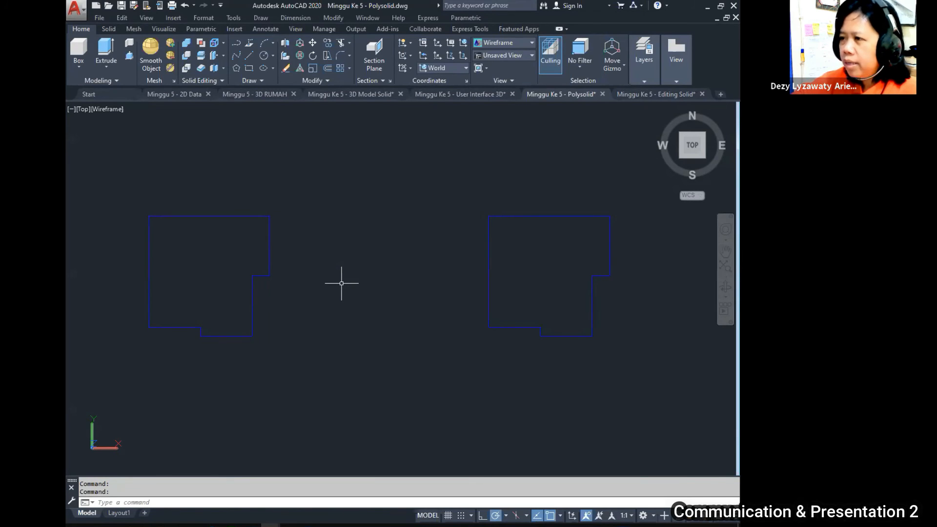
{"action": "left_click", "coordinate": [680, 155]}
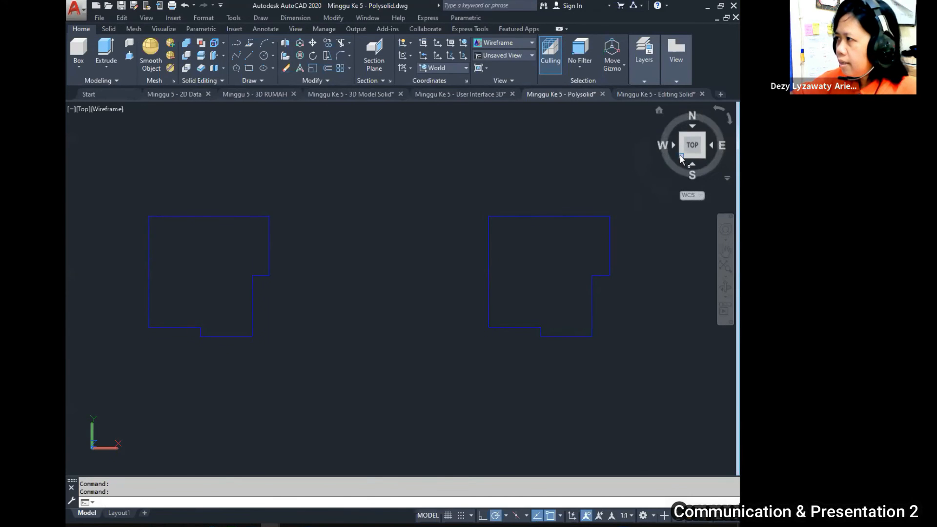
{"action": "middle_click_drag", "start_coordinate": [421, 332], "coordinate": [409, 295], "text": "shift"}
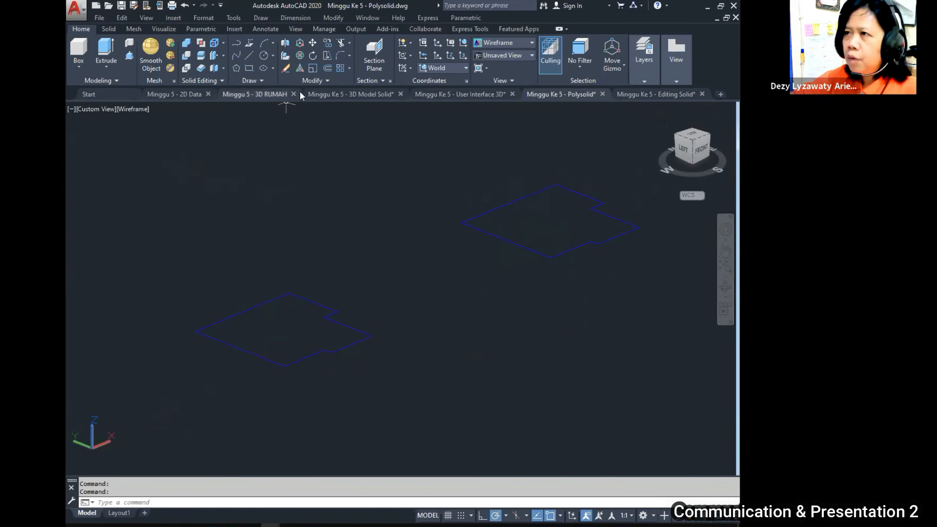
{"action": "left_click", "coordinate": [264, 18]}
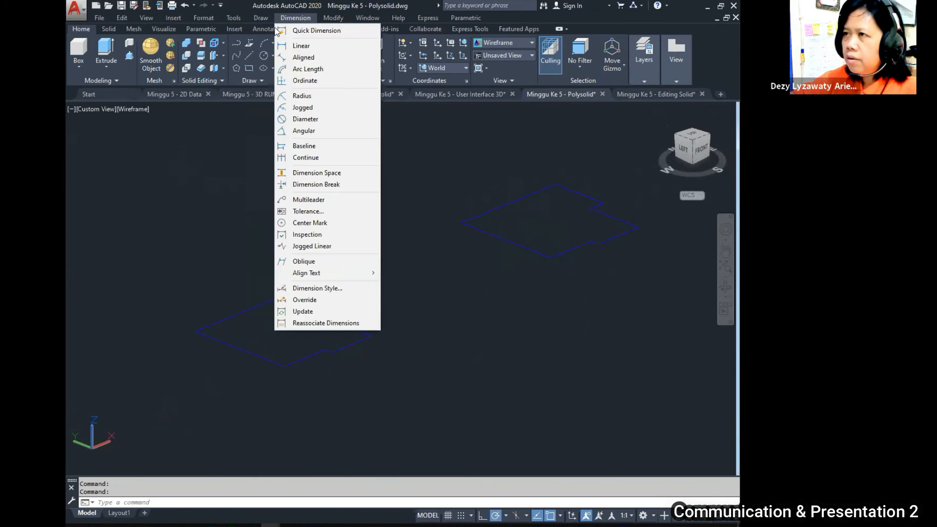
{"action": "mouse_move", "coordinate": [271, 32]}
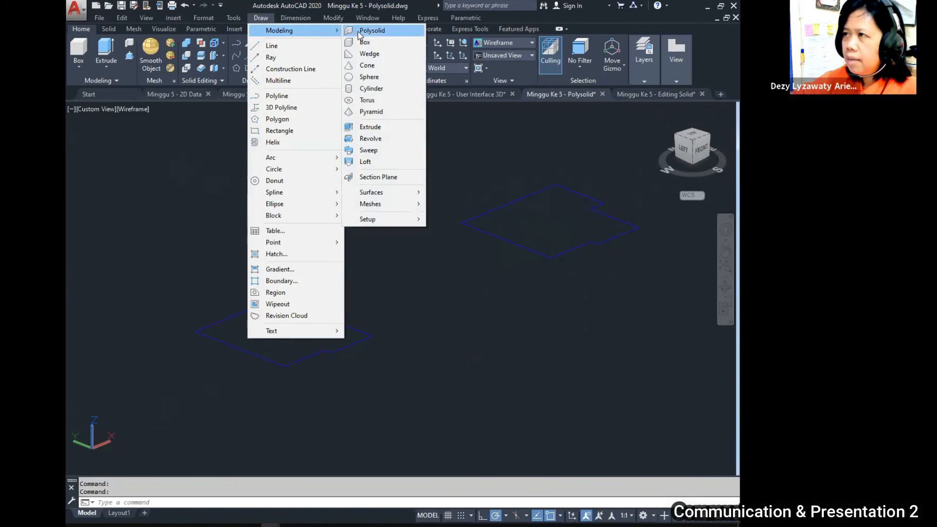
{"action": "key", "text": "Escape"}
{"action": "key", "text": "Escape"}
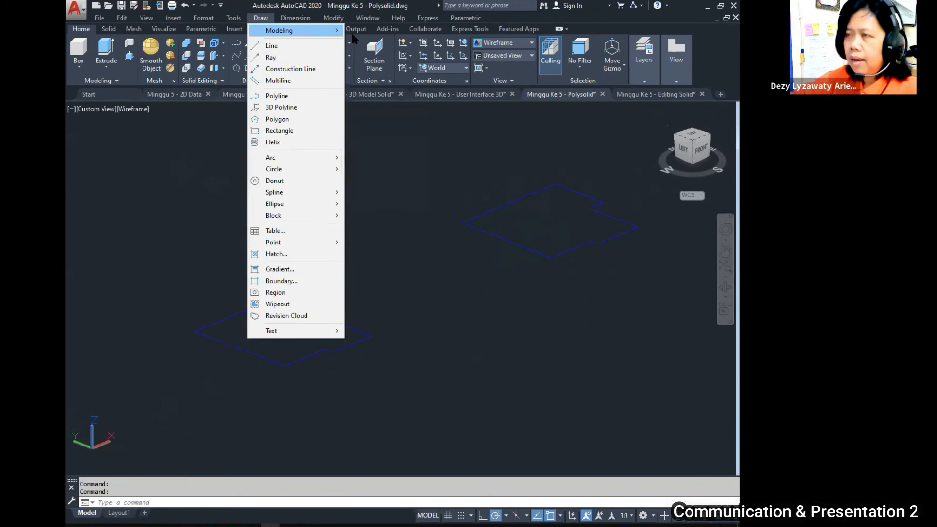
{"action": "left_click", "coordinate": [134, 46]}
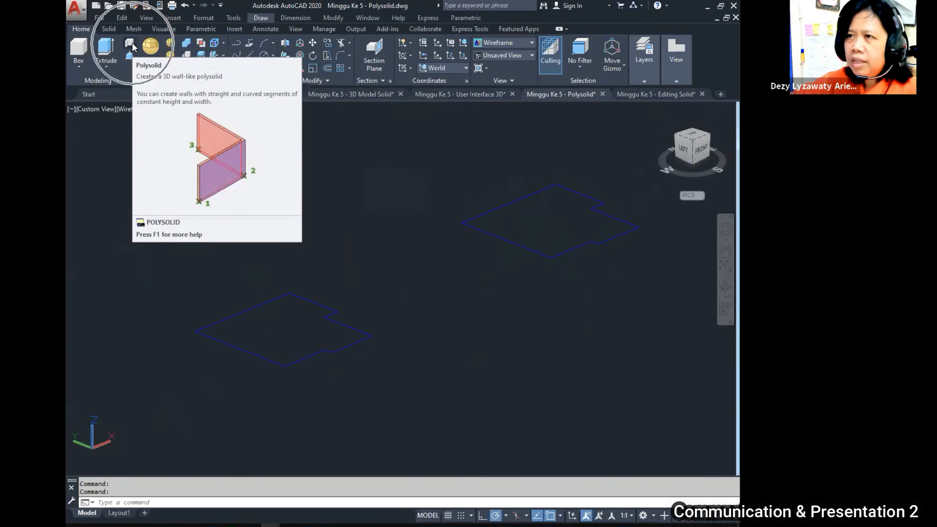
Start a Polysolid and set its height to 3000.
{"action": "left_click", "coordinate": [133, 45]}
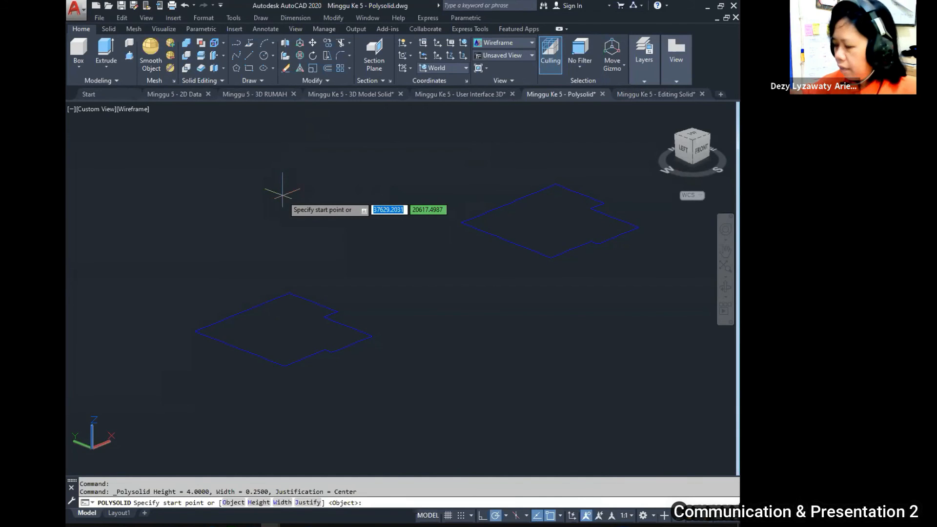
{"action": "key", "text": "Down"}
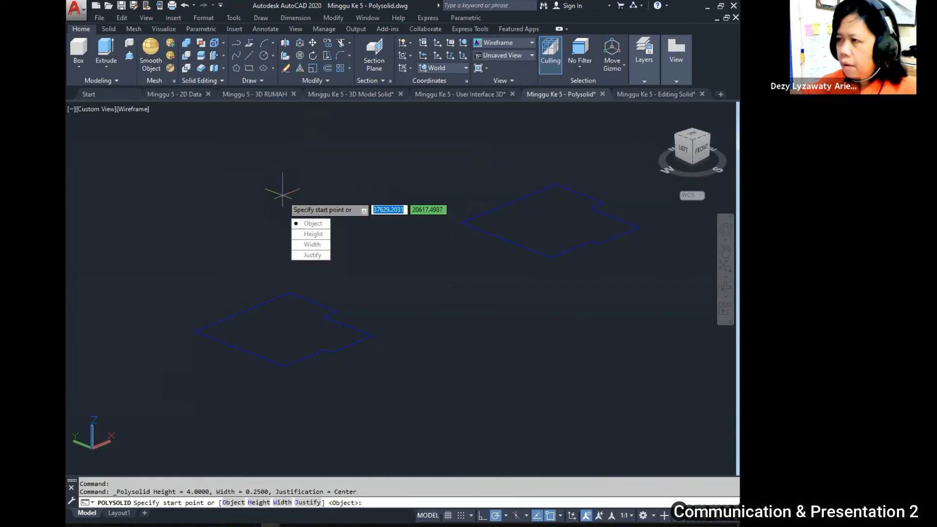
{"action": "left_click", "coordinate": [308, 237]}
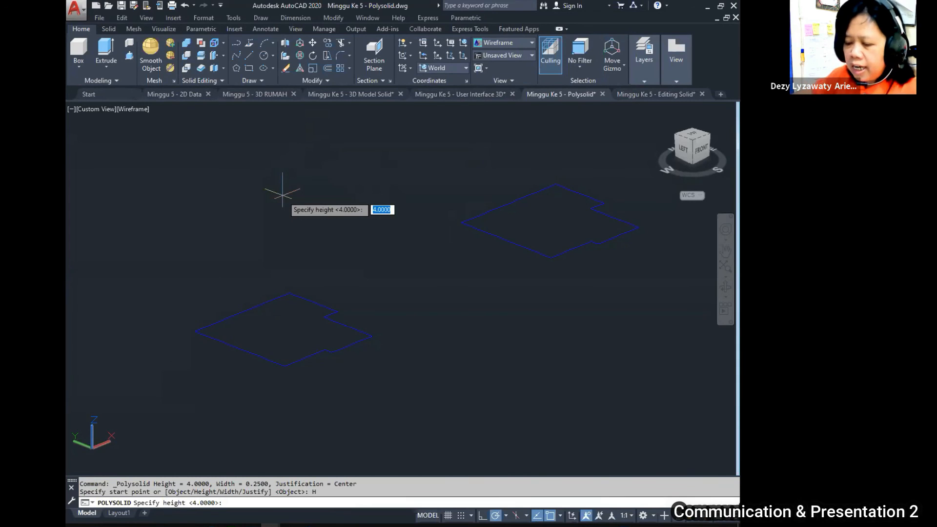
{"action": "type", "text": "30000"}
{"action": "key", "text": "BackSpace"}
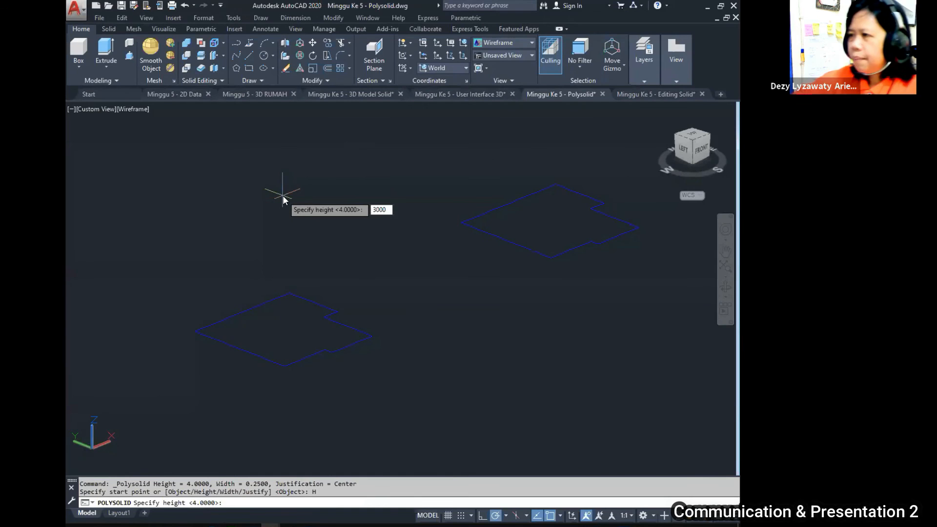
{"action": "key", "text": "Return"}
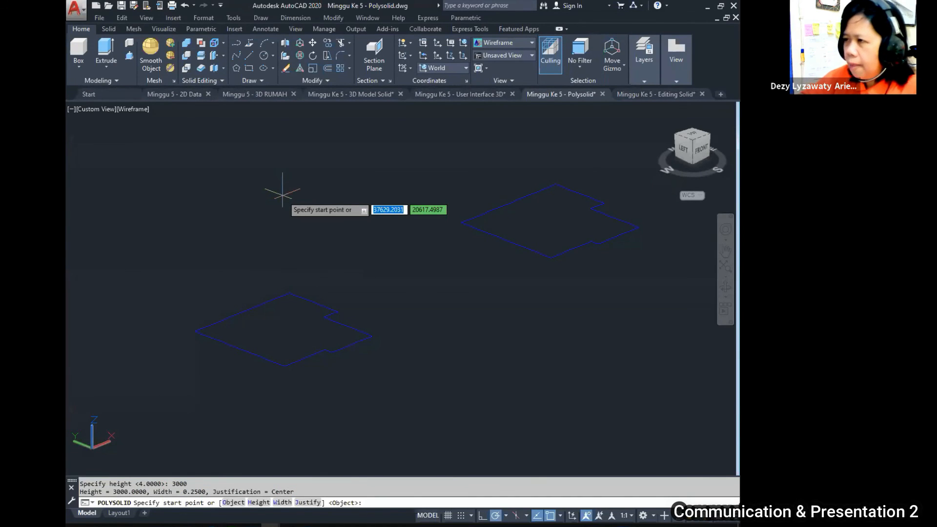
Set the polysolid's width to 150 and its justification to Center.
{"action": "key", "text": "Down"}
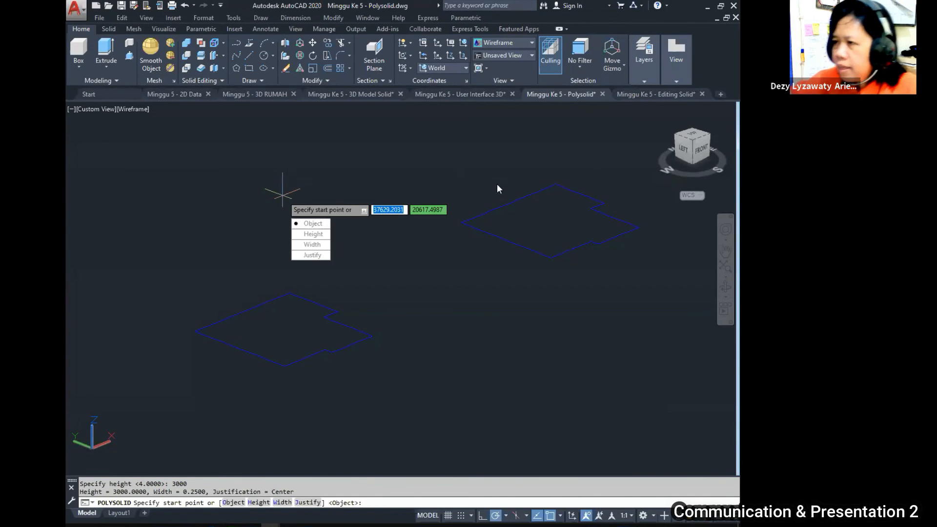
{"action": "left_click", "coordinate": [322, 246]}
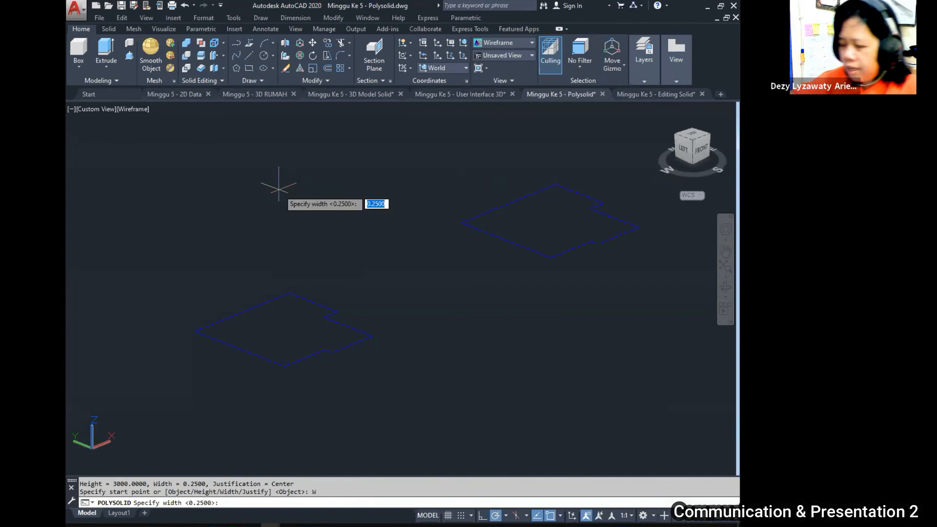
{"action": "type", "text": "1"}
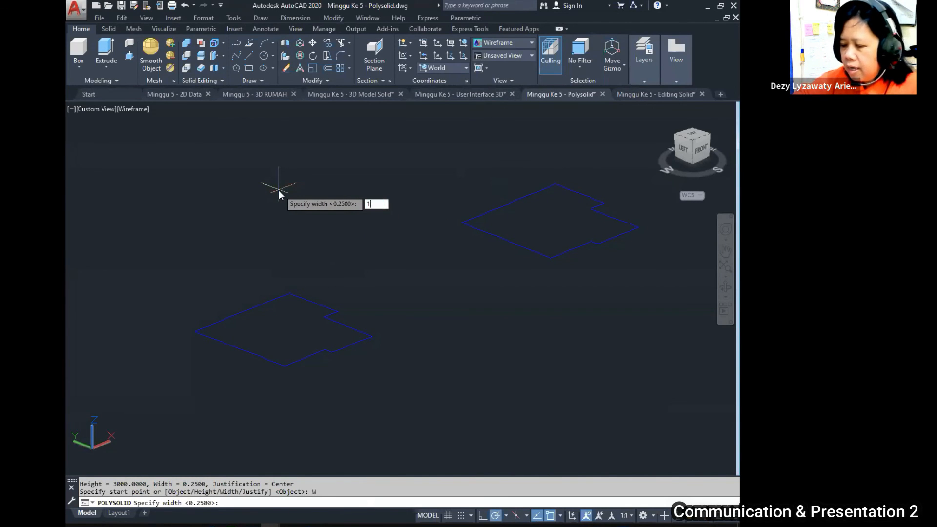
{"action": "type", "text": "50"}
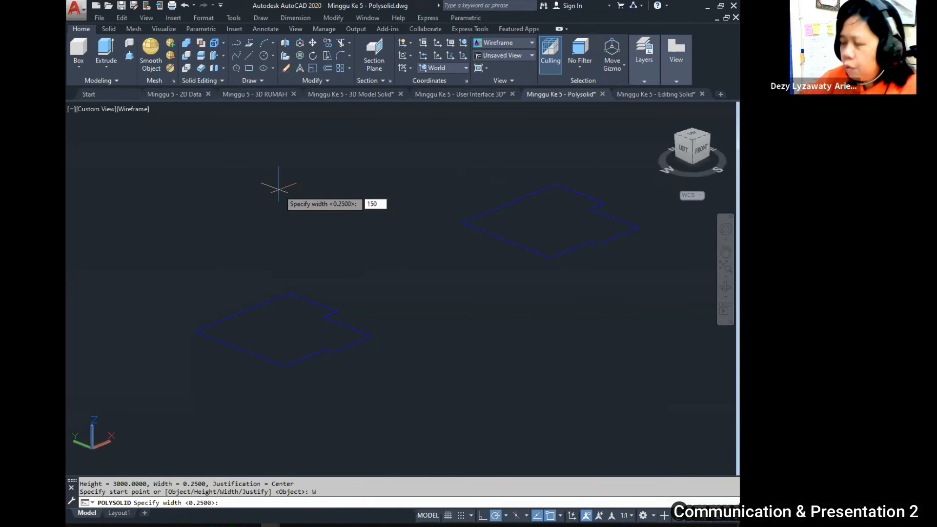
{"action": "key", "text": "Return"}
{"action": "key", "text": "Down"}
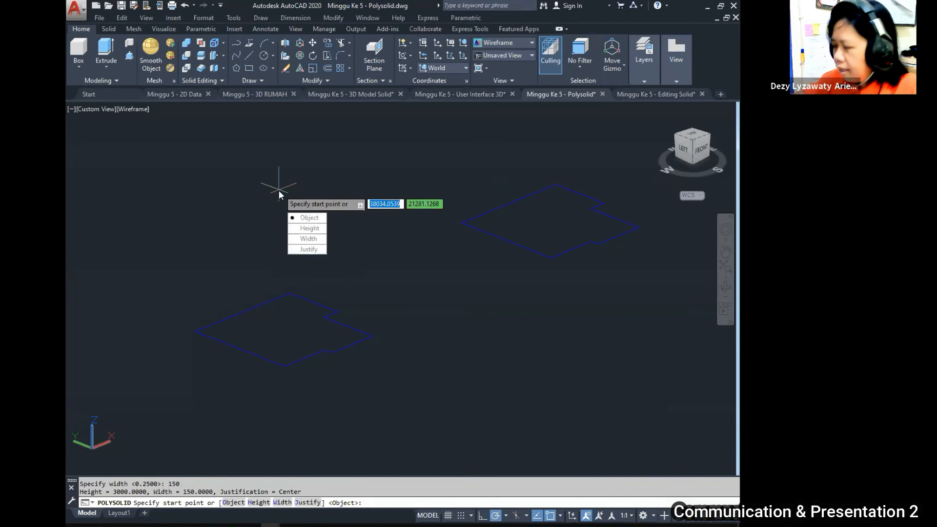
{"action": "left_click", "coordinate": [317, 249]}
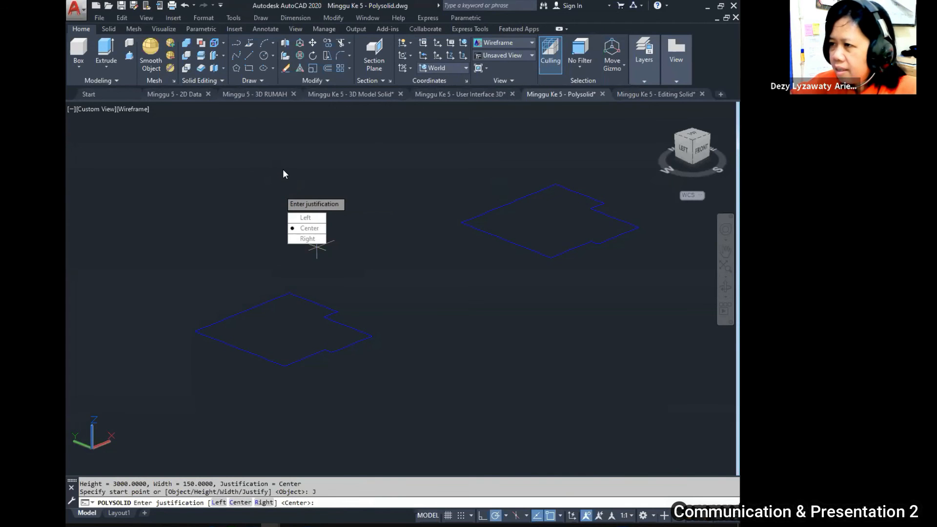
{"action": "left_click", "coordinate": [316, 228]}
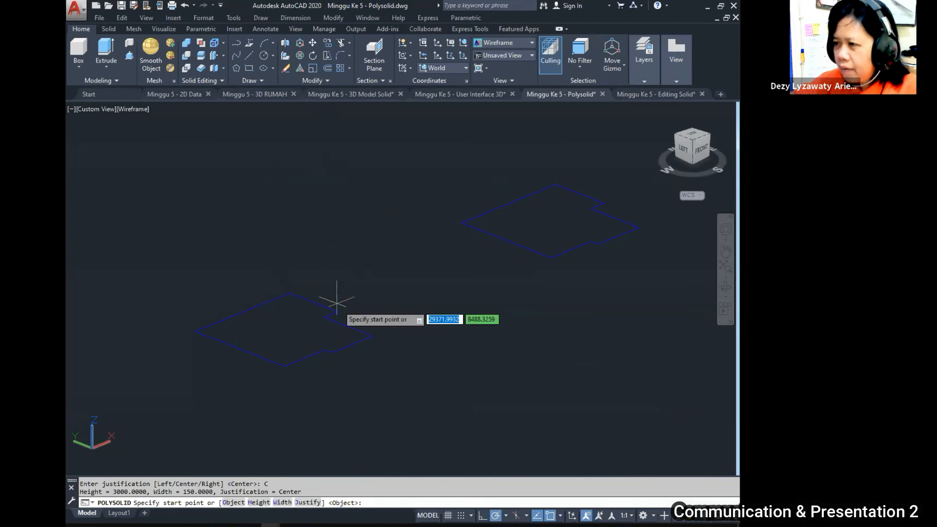
Trace the nearer blue floor outline corner by corner with the polysolid and close it into a continuous wall.
{"action": "left_click", "coordinate": [289, 294]}
{"action": "left_click", "coordinate": [337, 311]}
{"action": "left_click", "coordinate": [323, 317]}
{"action": "left_click", "coordinate": [373, 336]}
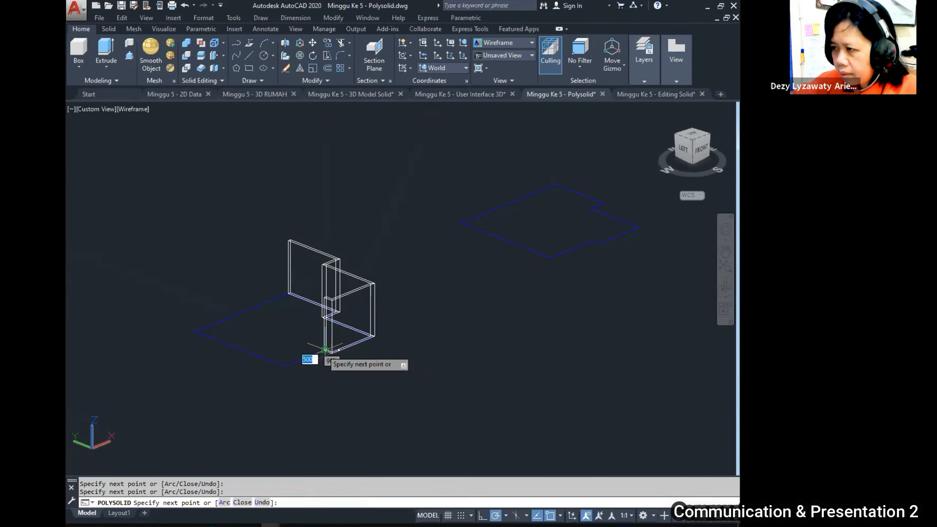
{"action": "left_click", "coordinate": [285, 365]}
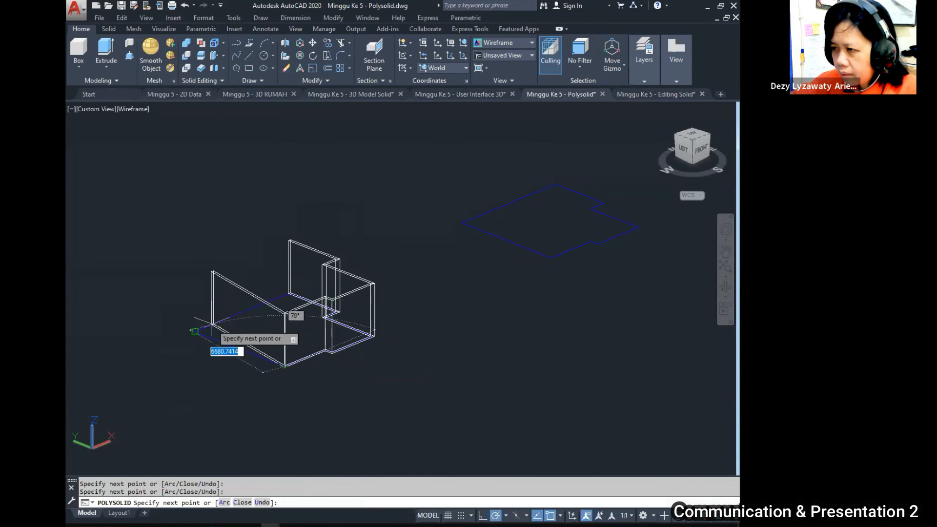
{"action": "left_click", "coordinate": [195, 331]}
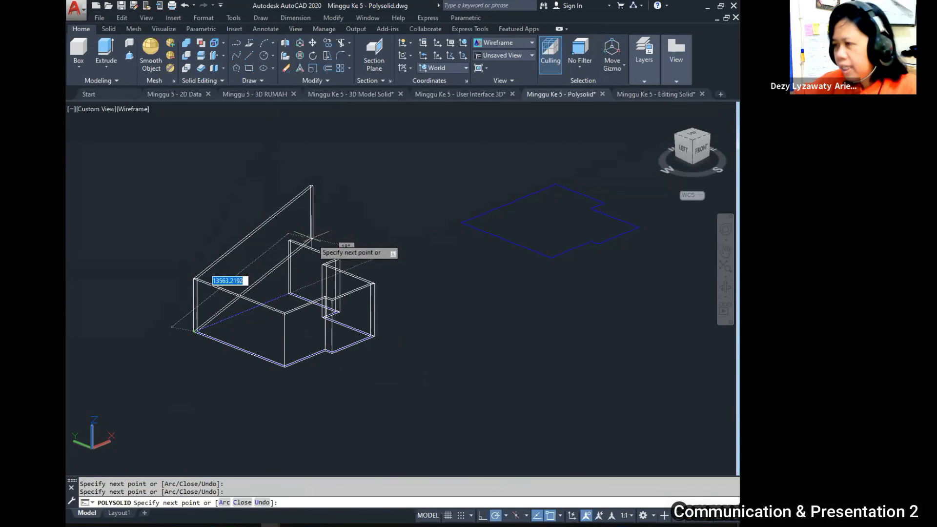
{"action": "type", "text": "c"}
{"action": "key", "text": "Return"}
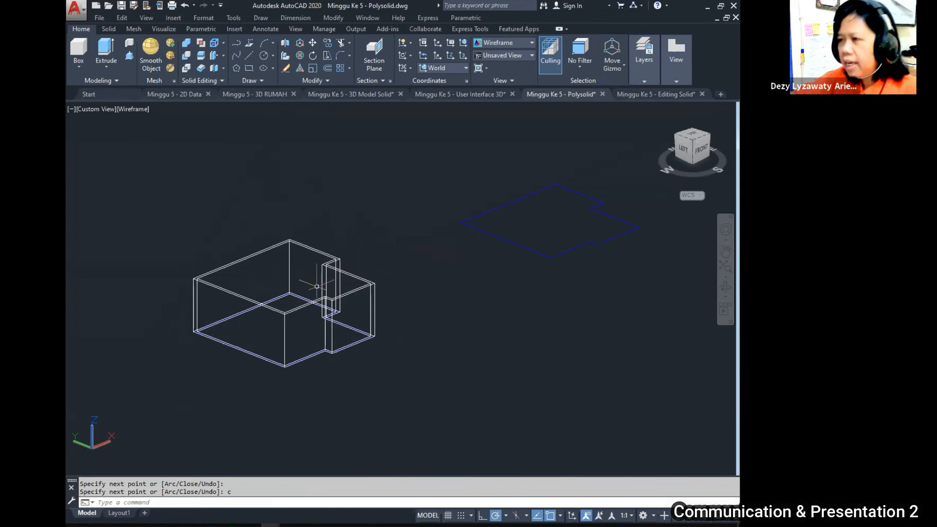
{"action": "middle_click_drag", "start_coordinate": [523, 294], "coordinate": [441, 317]}
{"action": "middle_click_drag", "start_coordinate": [470, 281], "coordinate": [460, 307]}
{"action": "scroll", "coordinate": [375, 276], "scroll_direction": "up", "scroll_amount": 2}
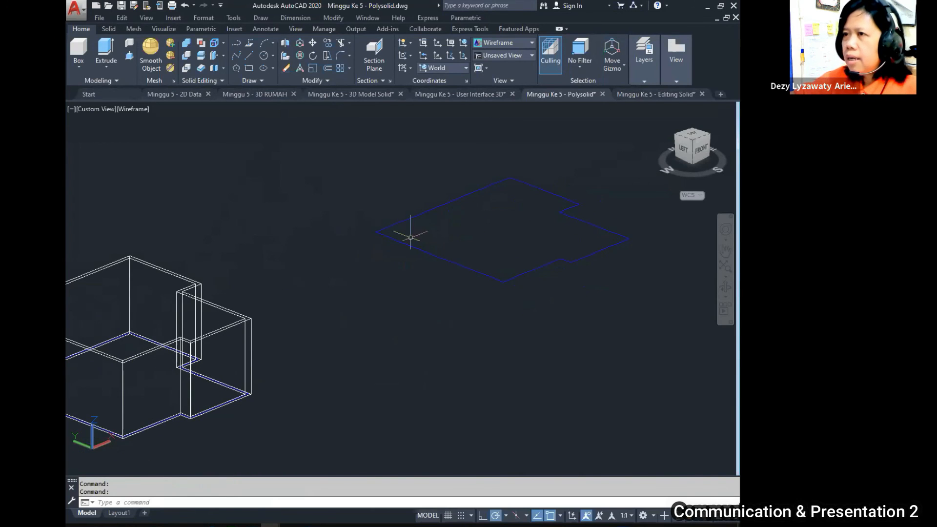
{"action": "left_click", "coordinate": [129, 43]}
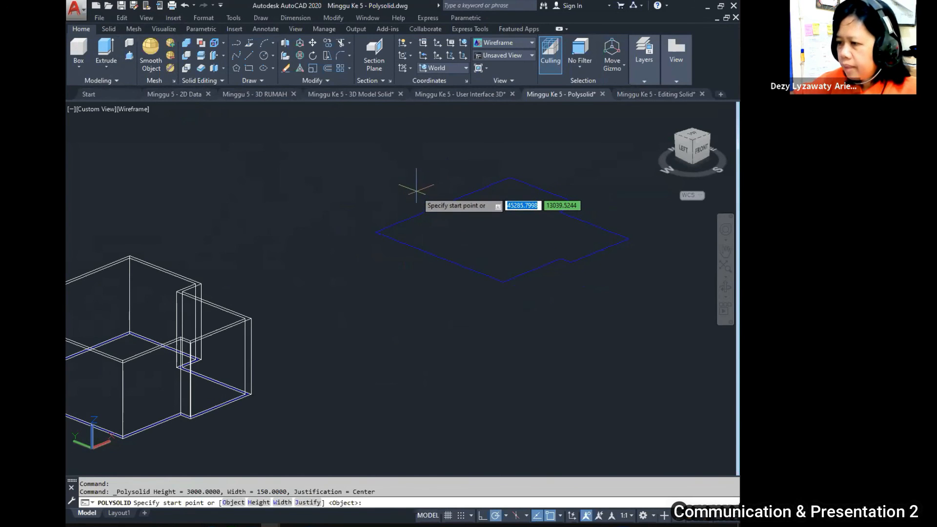
{"action": "key", "text": "Down"}
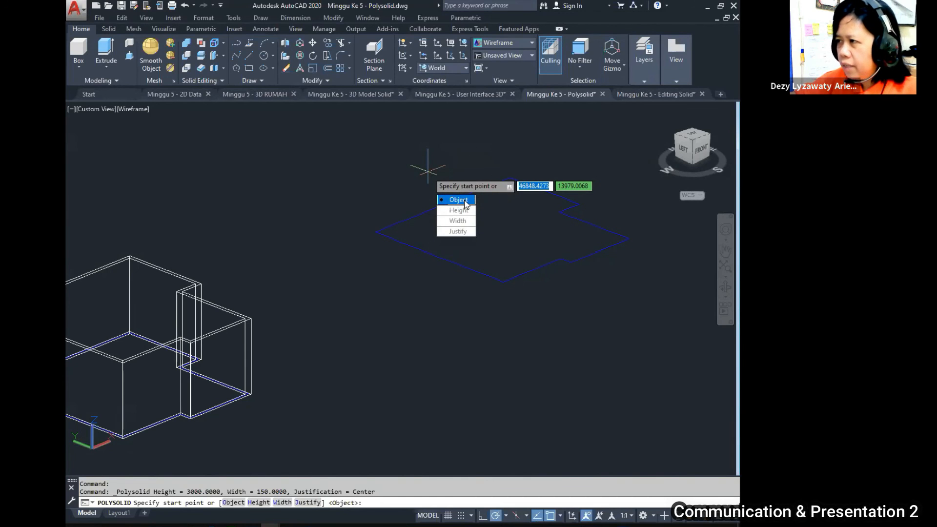
{"action": "key", "text": "Escape"}
{"action": "key", "text": "Escape"}
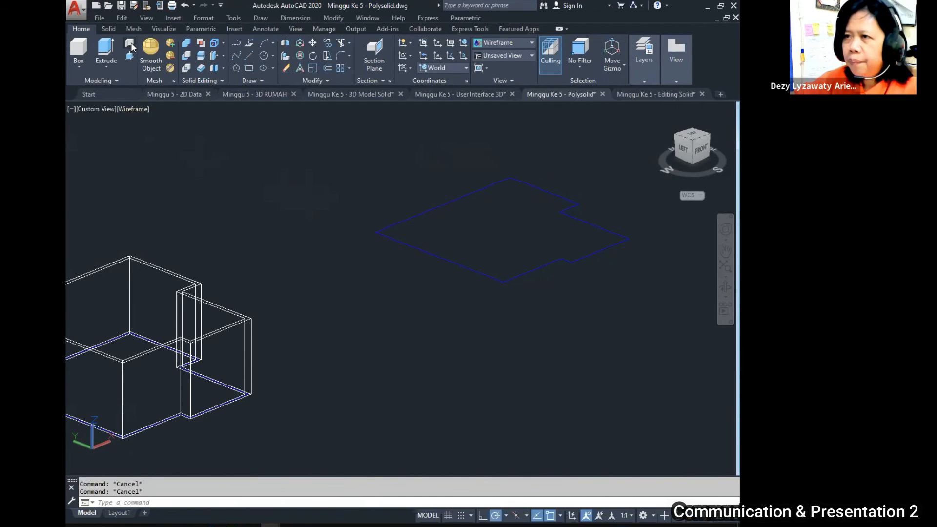
Convert the second blue floor outline into a polysolid wall with the Object option and inspect the walls from several angles.
{"action": "left_click", "coordinate": [130, 42]}
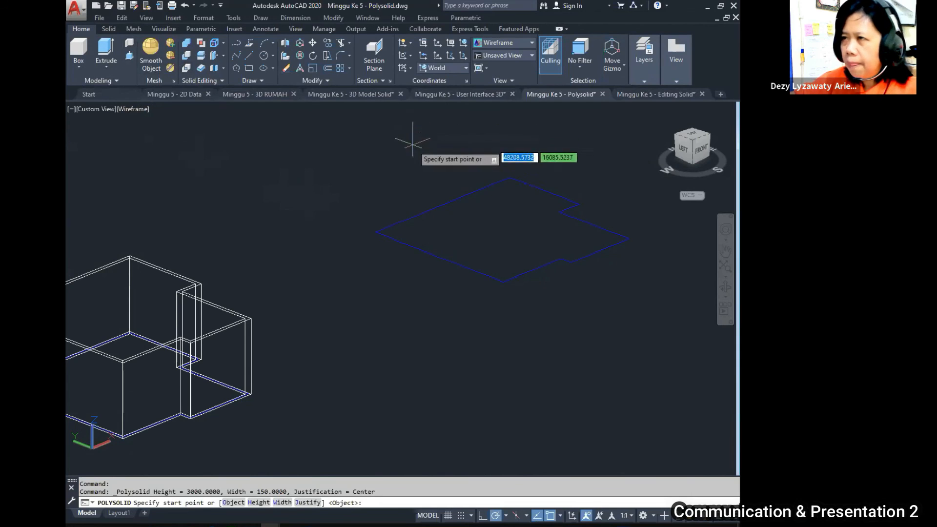
{"action": "key", "text": "Down"}
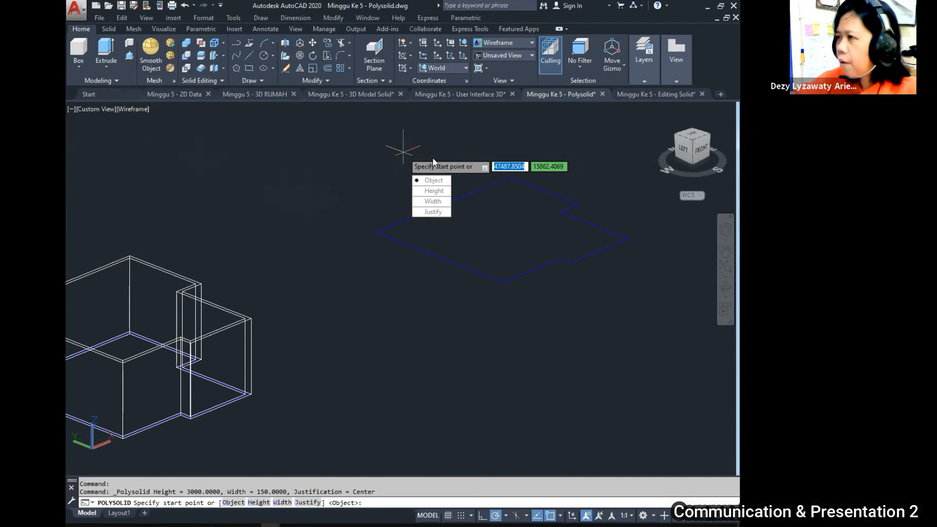
{"action": "left_click", "coordinate": [438, 184]}
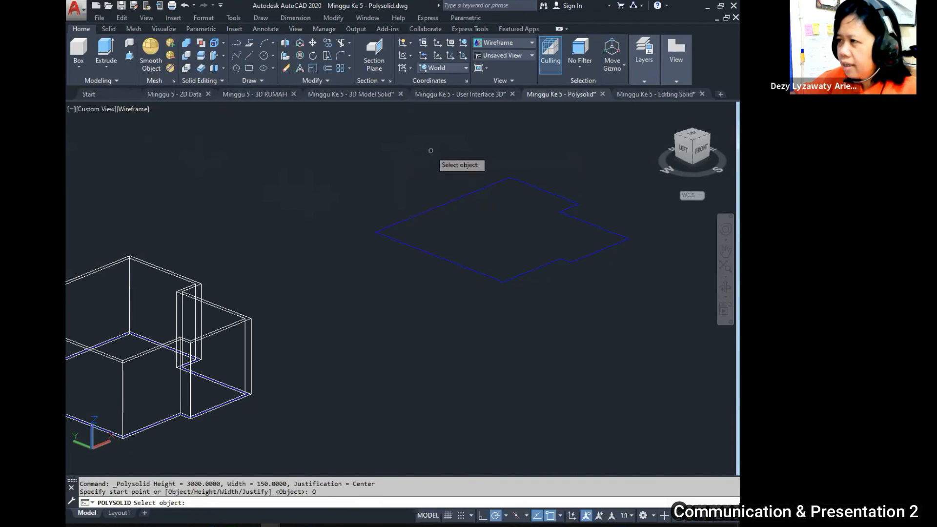
{"action": "left_click", "coordinate": [445, 207]}
{"action": "middle_click_drag", "start_coordinate": [505, 257], "coordinate": [470, 235], "text": "shift"}
{"action": "middle_click_drag", "start_coordinate": [471, 236], "coordinate": [517, 247], "text": "shift"}
{"action": "middle_click_drag", "start_coordinate": [517, 247], "coordinate": [525, 255], "text": "shift"}
{"action": "middle_click_drag", "start_coordinate": [525, 255], "coordinate": [500, 246], "text": "shift"}
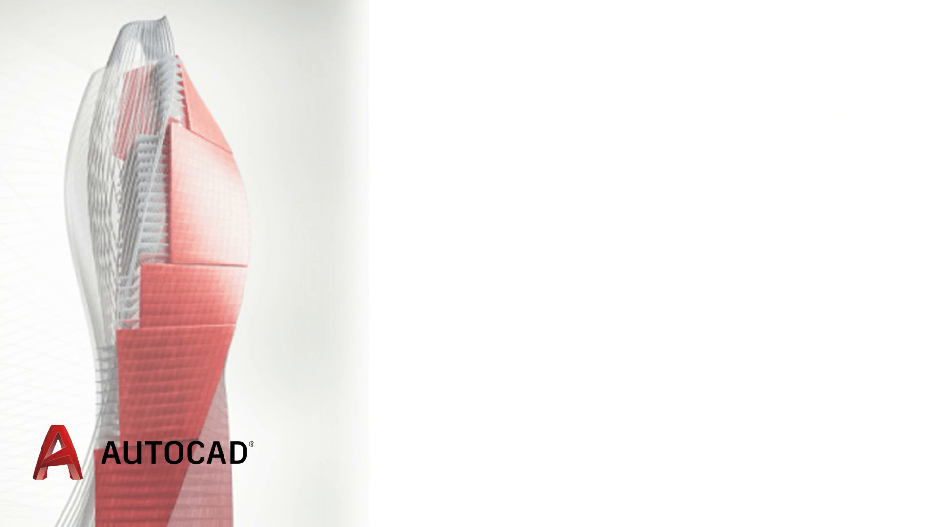